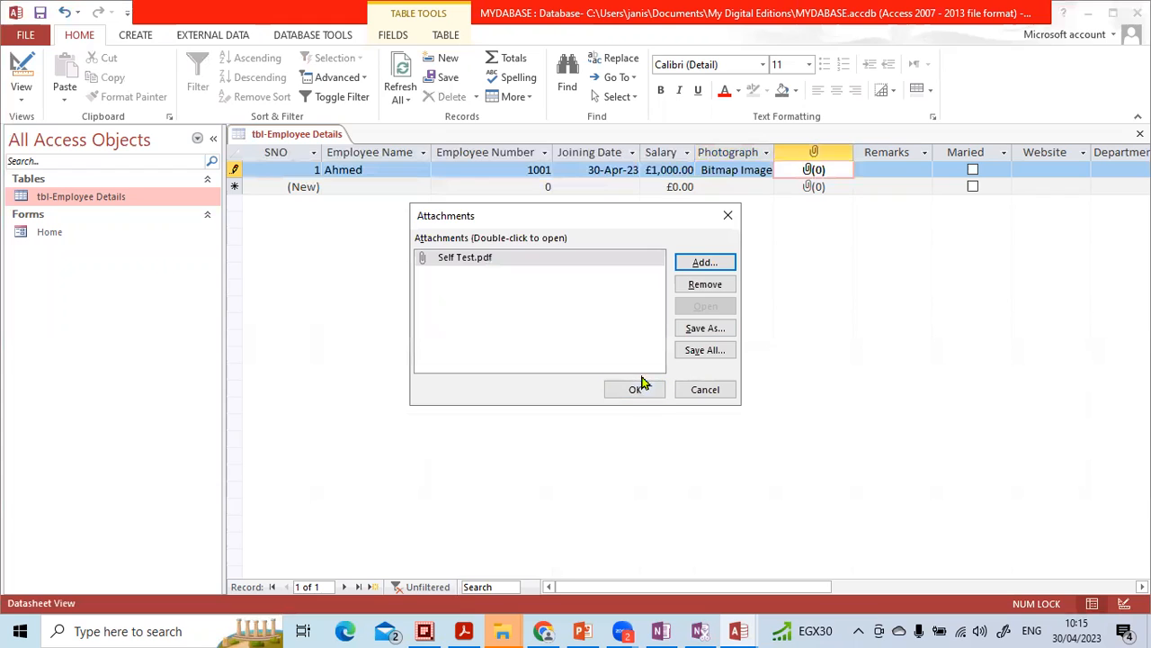
- Confirm Self Test.pdf as the first employee record's attachment and enter "new employee" in its Remarks field
{"action": "left_click", "coordinate": [634, 395]}
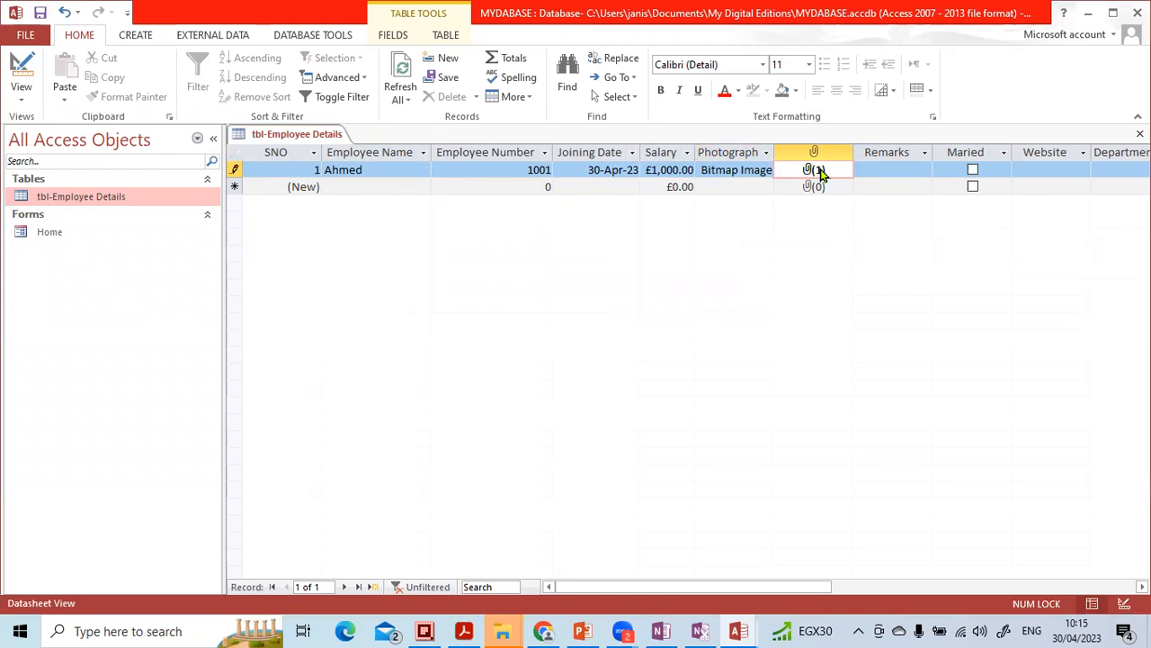
{"action": "left_click", "coordinate": [885, 170]}
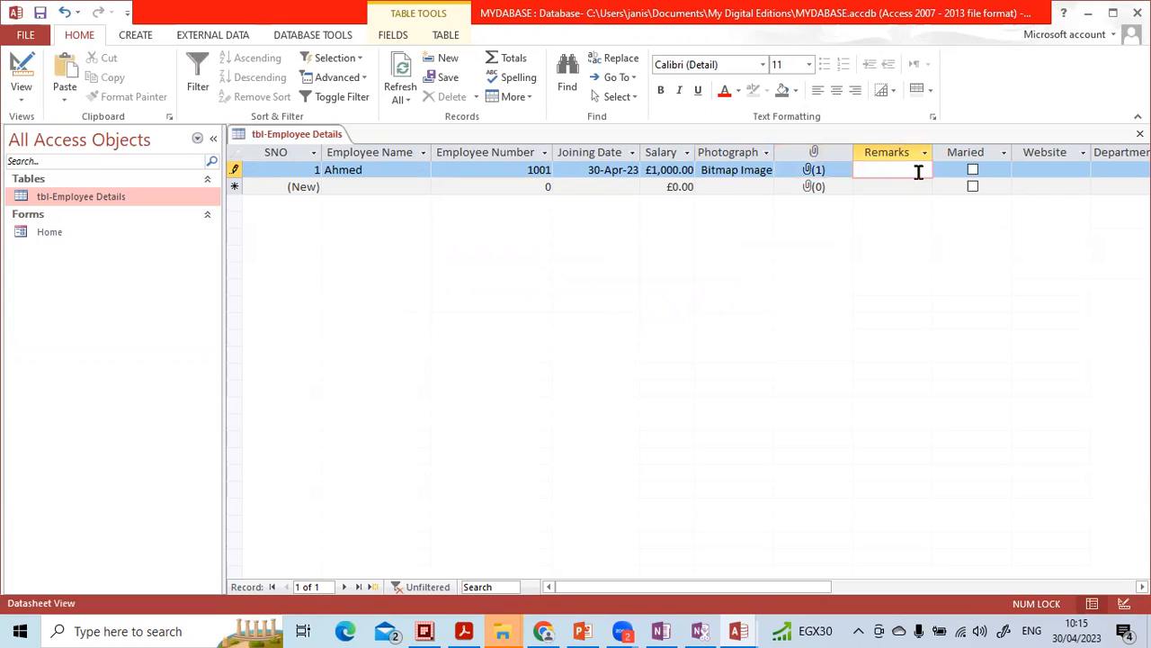
{"action": "type", "text": "new employee"}
- Tick Maried for the first employee, set the Department to "production", and close the table
{"action": "left_click", "coordinate": [973, 171]}
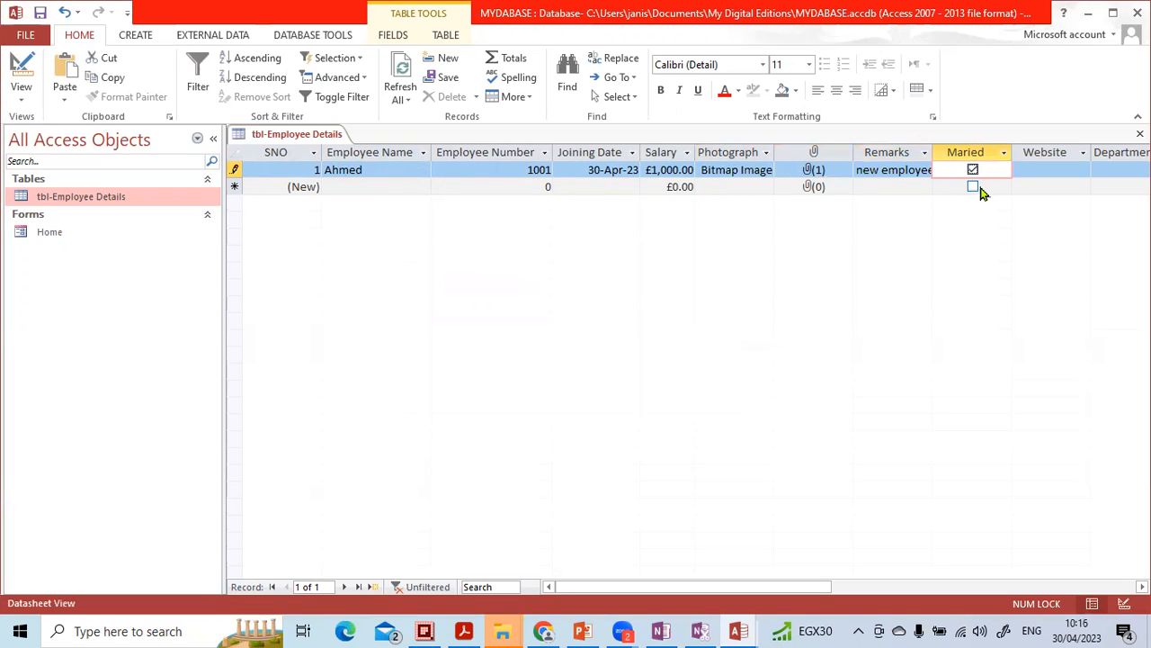
{"action": "scroll", "coordinate": [799, 360], "scroll_direction": "right", "scroll_amount": 5}
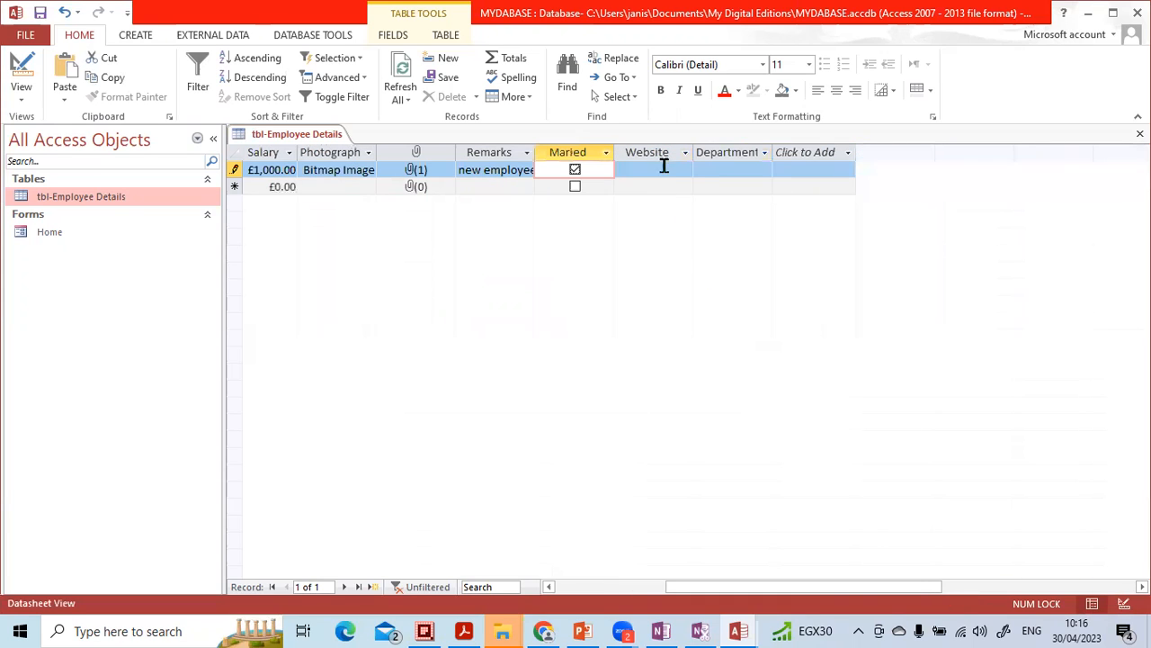
{"action": "left_click", "coordinate": [670, 168]}
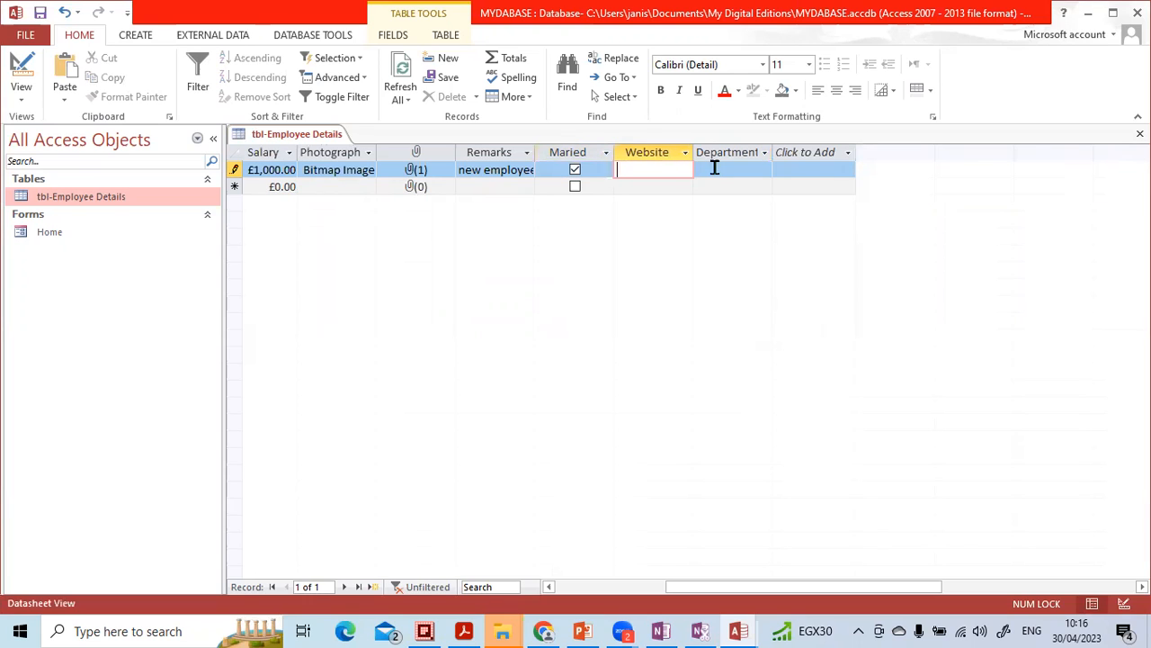
{"action": "left_click", "coordinate": [748, 169]}
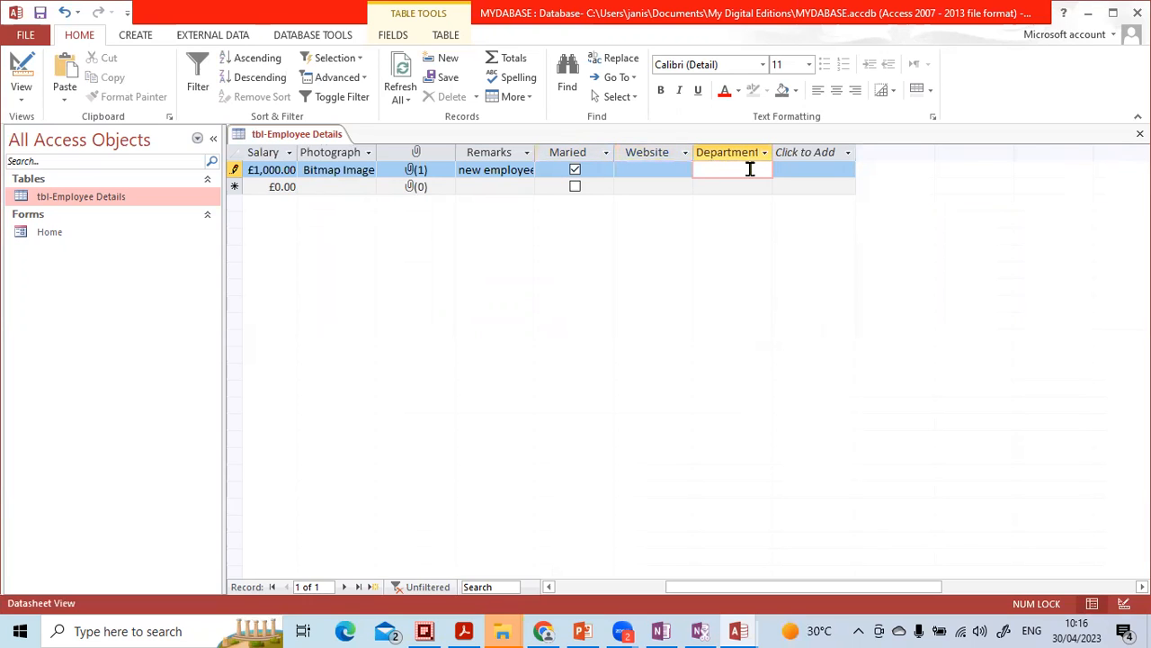
{"action": "key", "text": "Tab"}
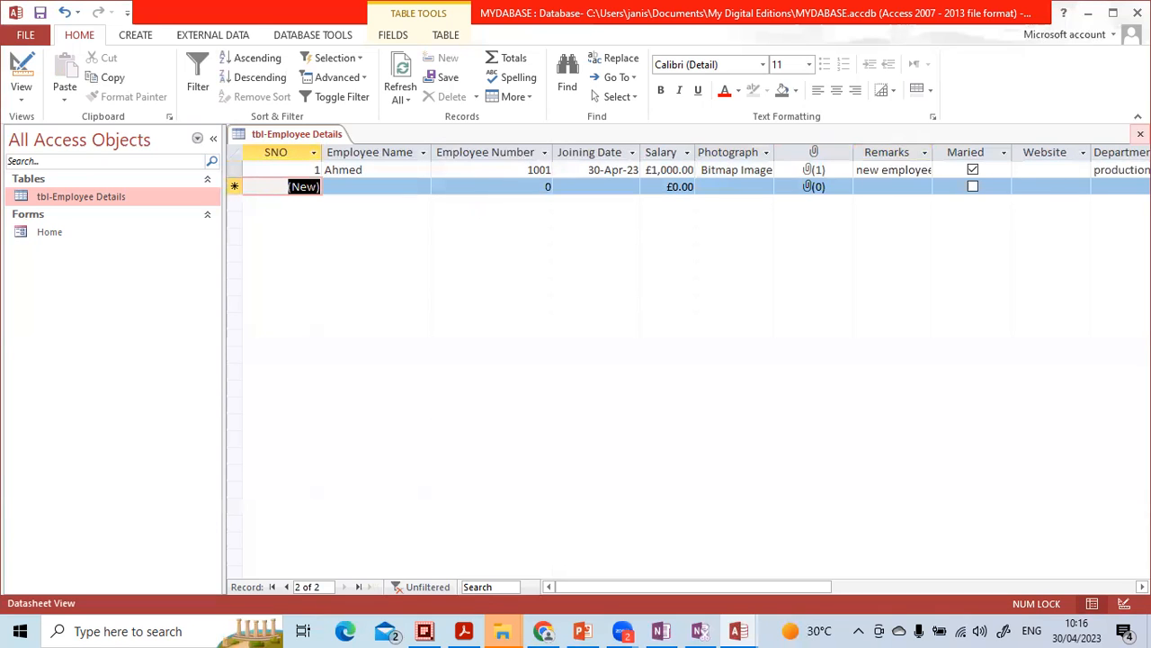
{"action": "left_click", "coordinate": [1140, 133]}
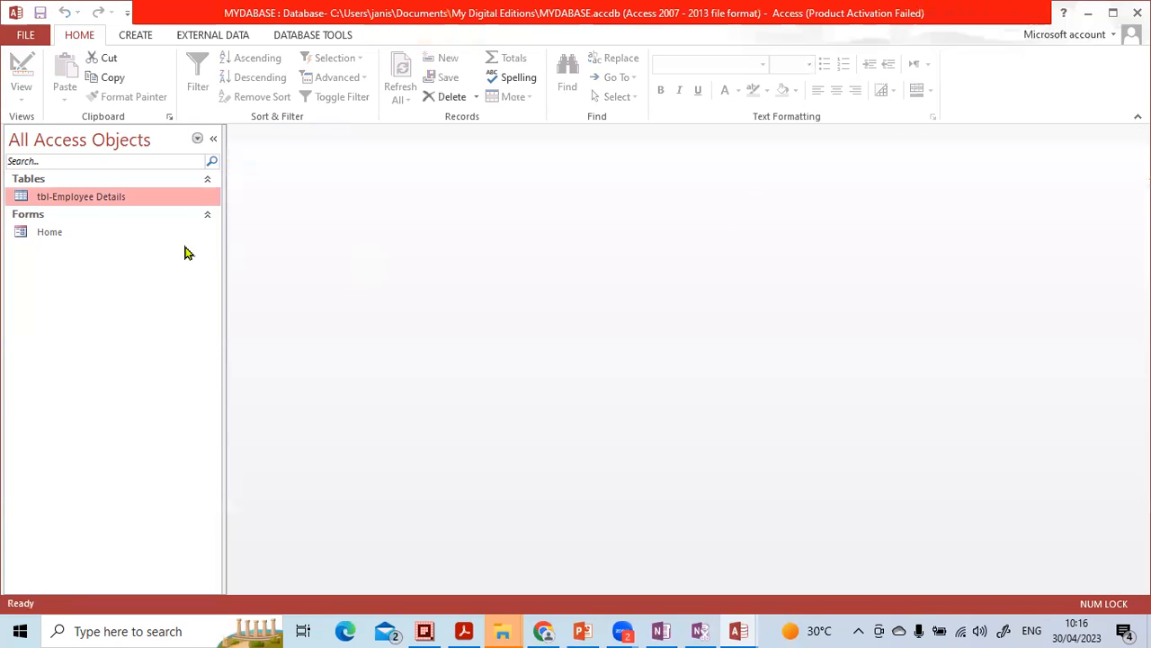
- Reopen the tbl-Employee Details table and open the Home form alongside it
{"action": "double_click", "coordinate": [86, 195]}
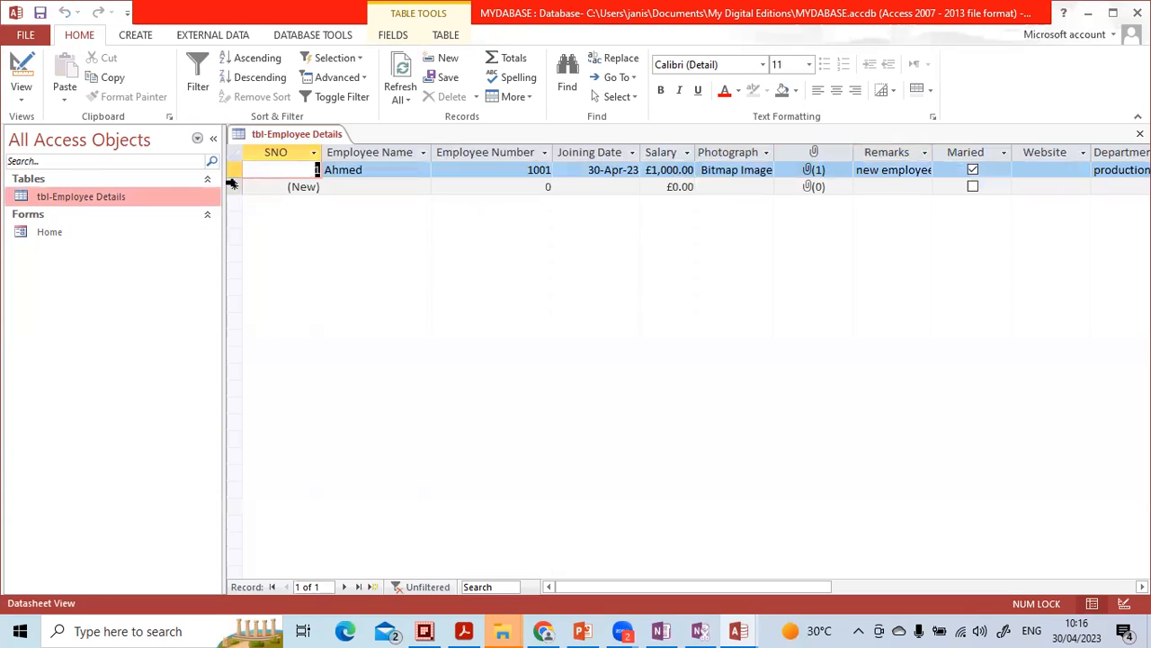
{"action": "left_click", "coordinate": [85, 239]}
{"action": "left_click", "coordinate": [100, 204]}
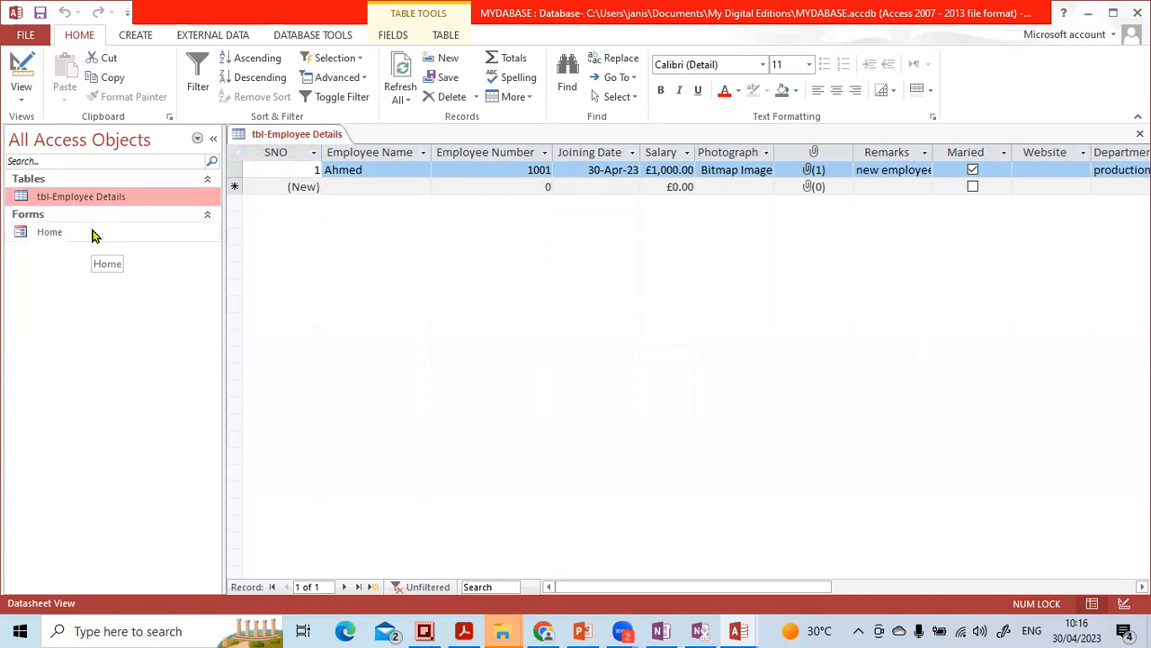
{"action": "double_click", "coordinate": [92, 234]}
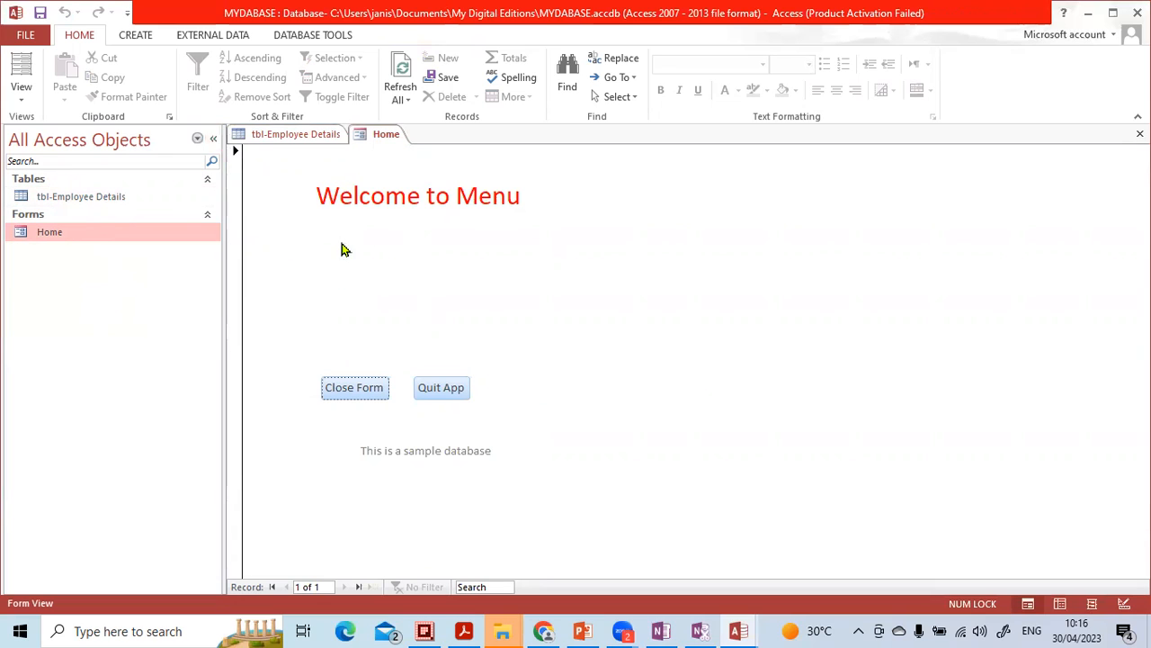
- Create a Datasheet form based on the tbl-Employee Details table
{"action": "left_click", "coordinate": [121, 198]}
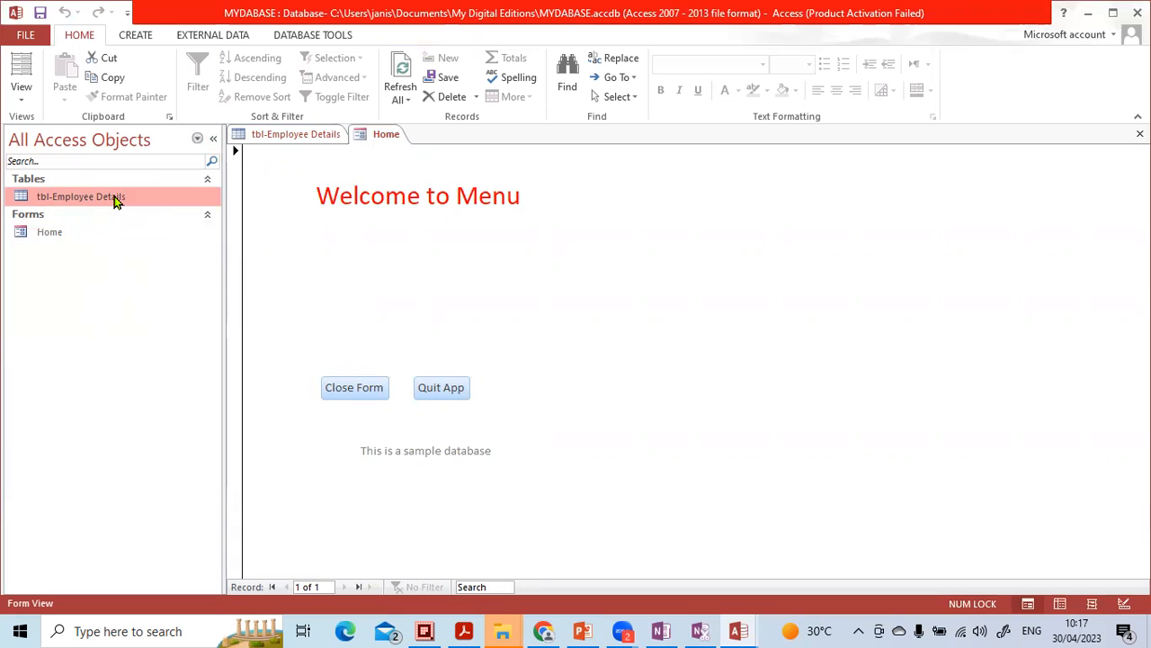
{"action": "double_click", "coordinate": [115, 198]}
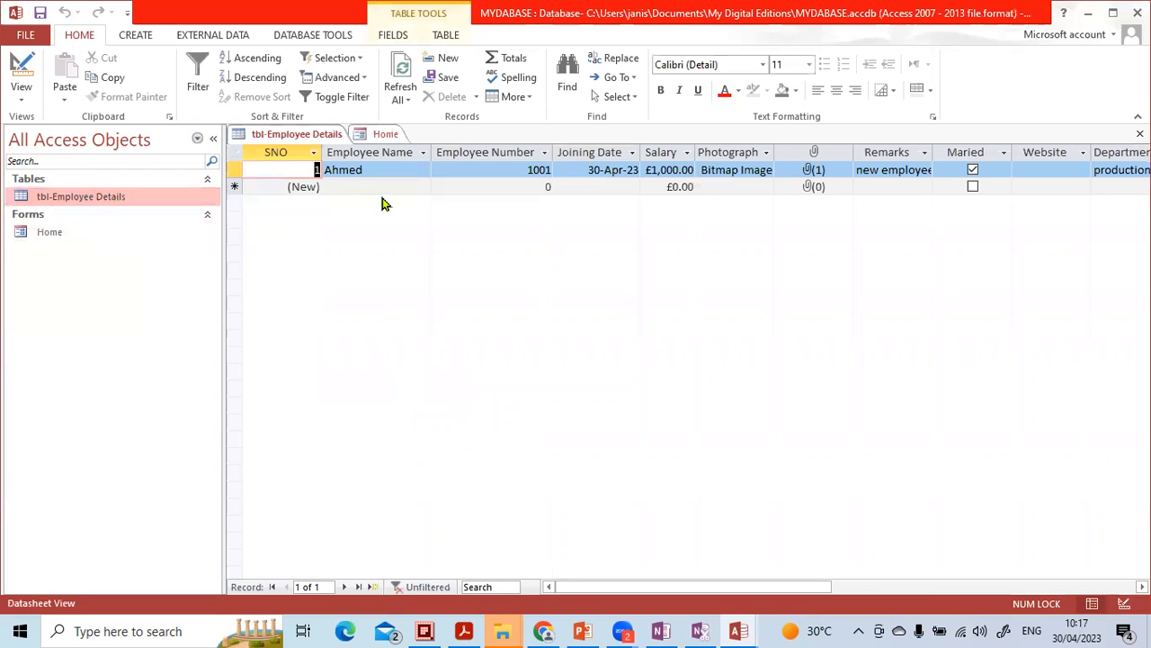
{"action": "left_click", "coordinate": [135, 35]}
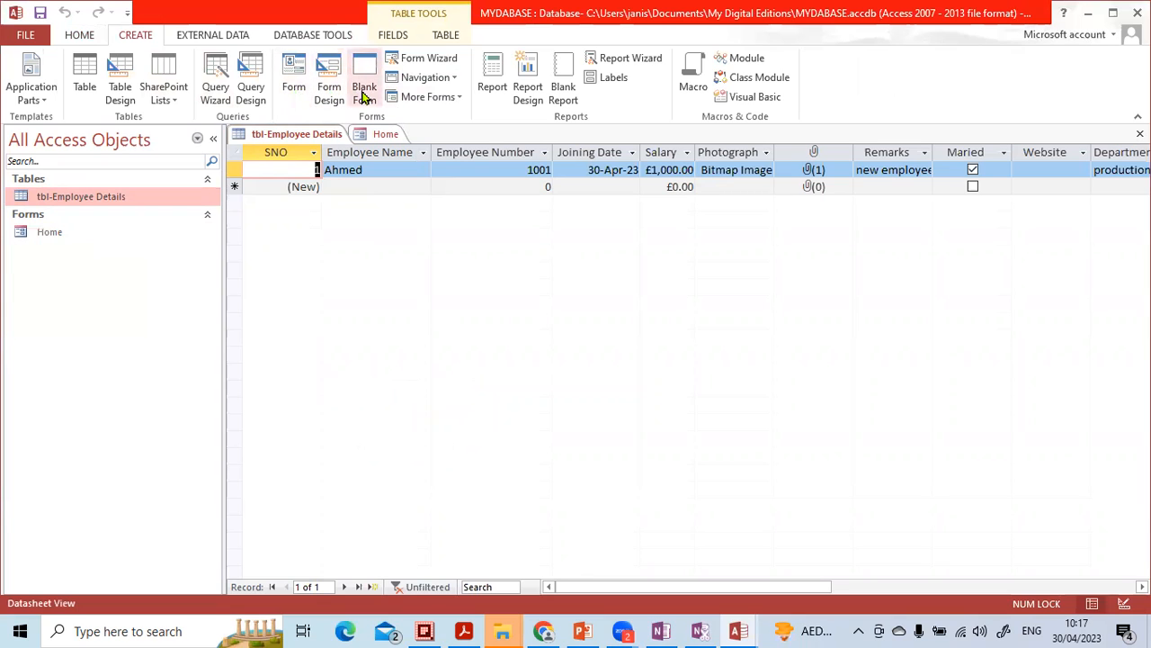
{"action": "left_click", "coordinate": [434, 97]}
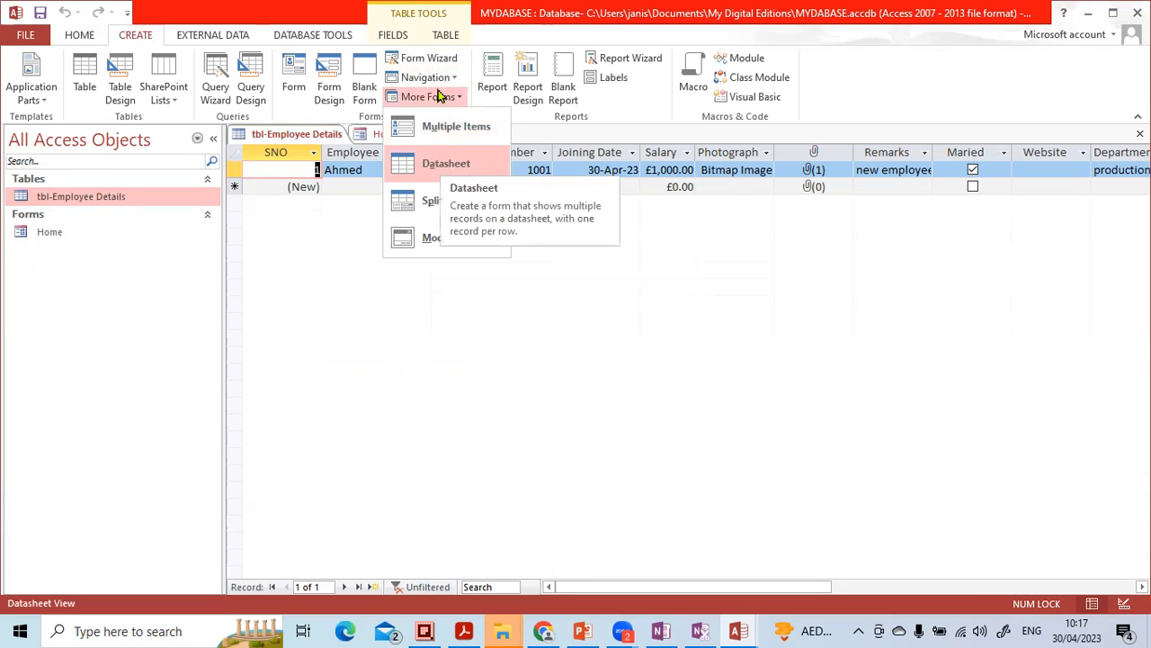
{"action": "left_click", "coordinate": [446, 165]}
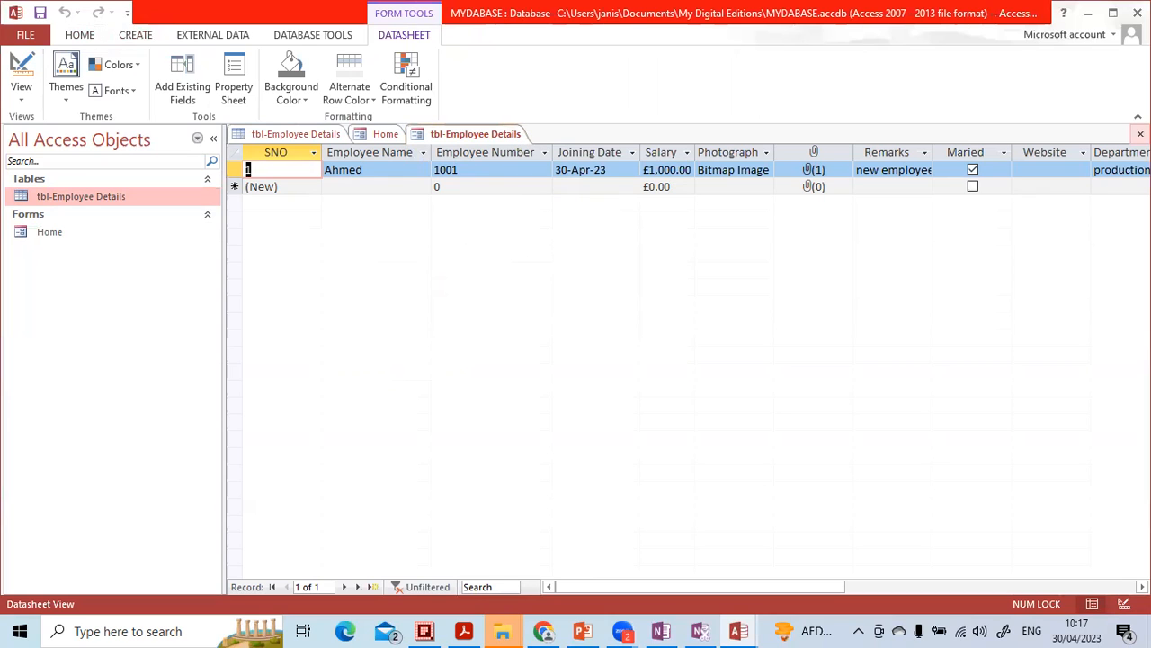
- Close the new datasheet form and save it under the name frm-Employee Details
{"action": "left_click", "coordinate": [1140, 133]}
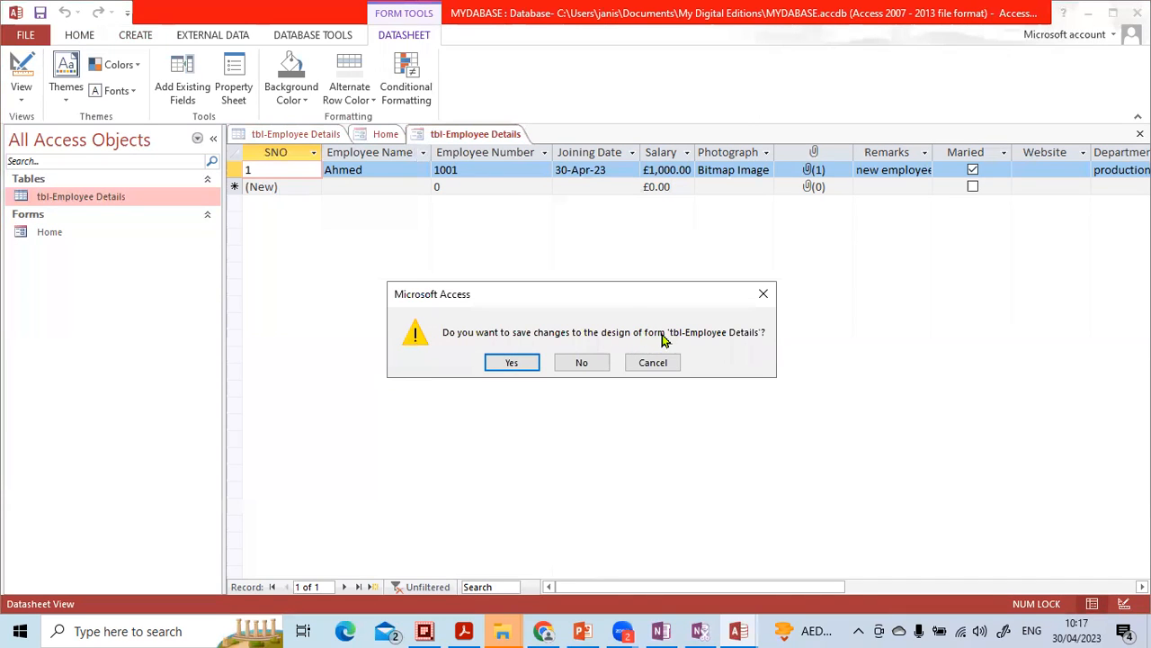
{"action": "left_click", "coordinate": [511, 361]}
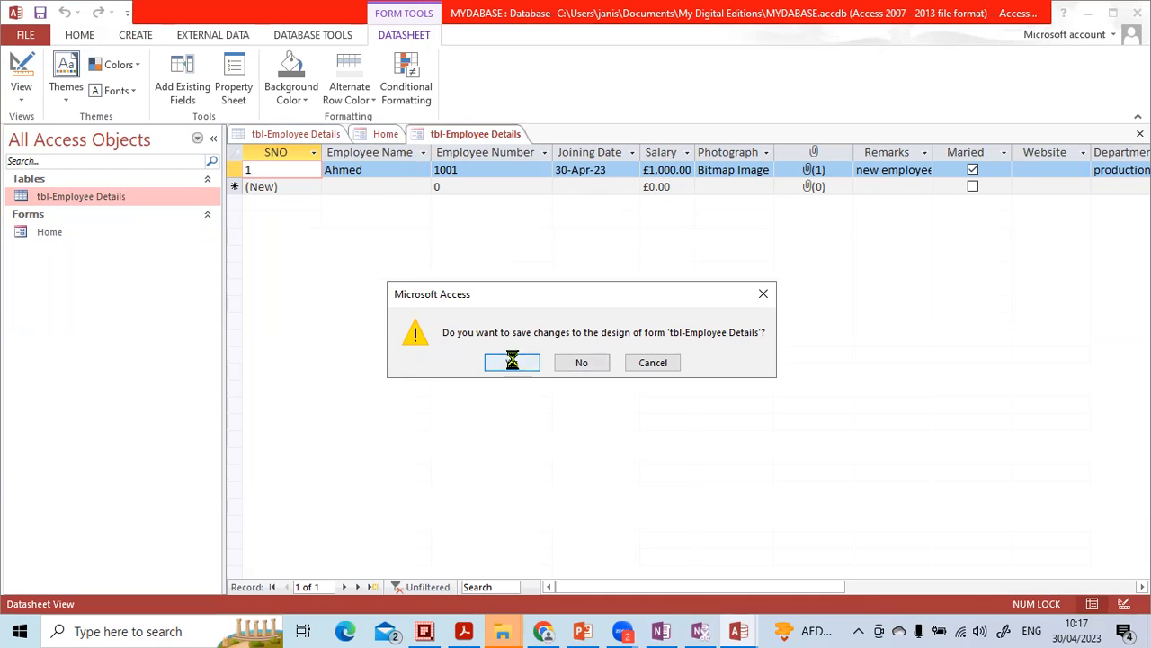
{"action": "left_click", "coordinate": [528, 227]}
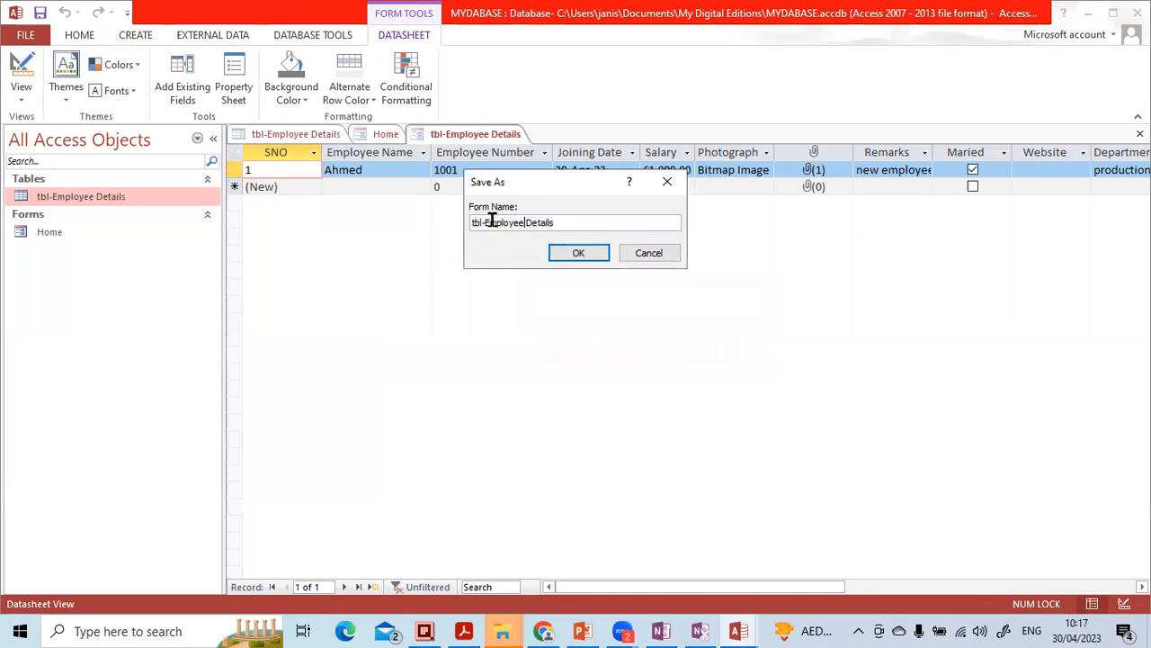
{"action": "left_click_drag", "start_coordinate": [483, 222], "coordinate": [451, 218]}
{"action": "key", "text": "BackSpace"}
{"action": "type", "text": "frm-"}
{"action": "key", "text": "Return"}
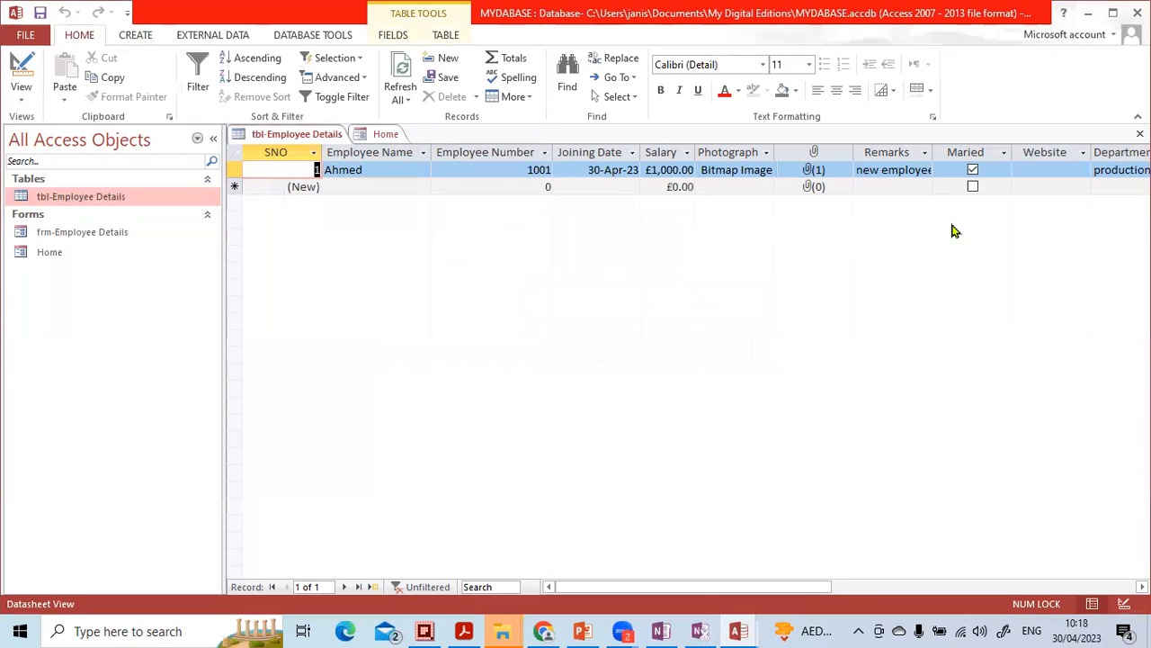
- Close the employee table, open the frm-Employee Details form to review its datasheet, and close the form again
{"action": "left_click", "coordinate": [1140, 133]}
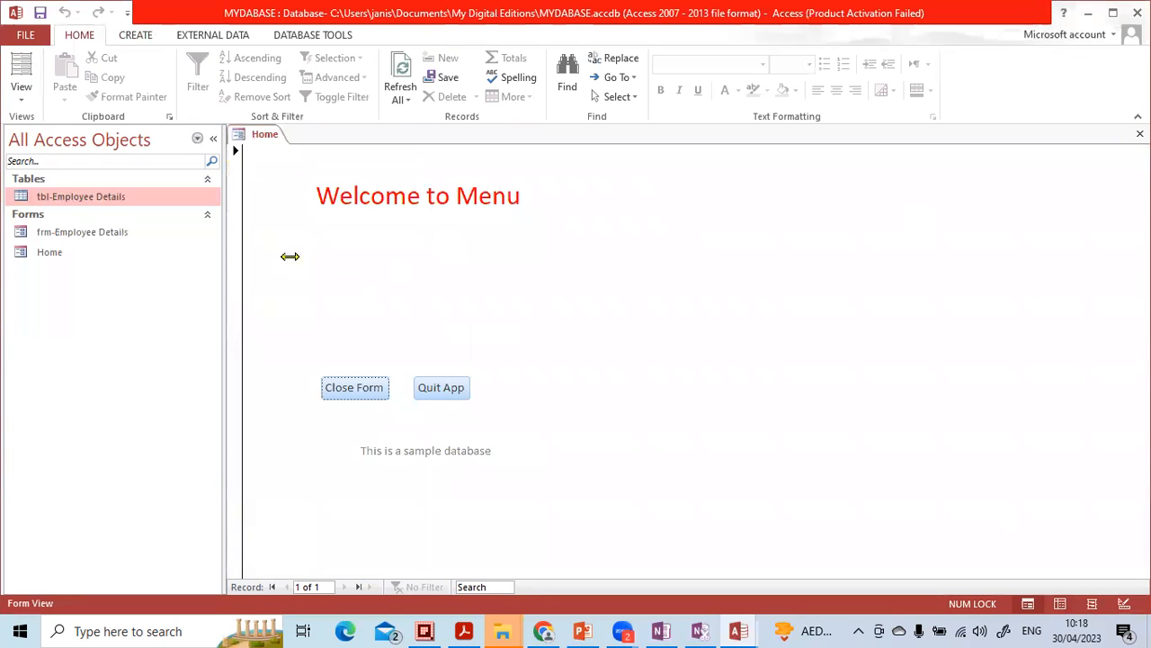
{"action": "left_click", "coordinate": [38, 256]}
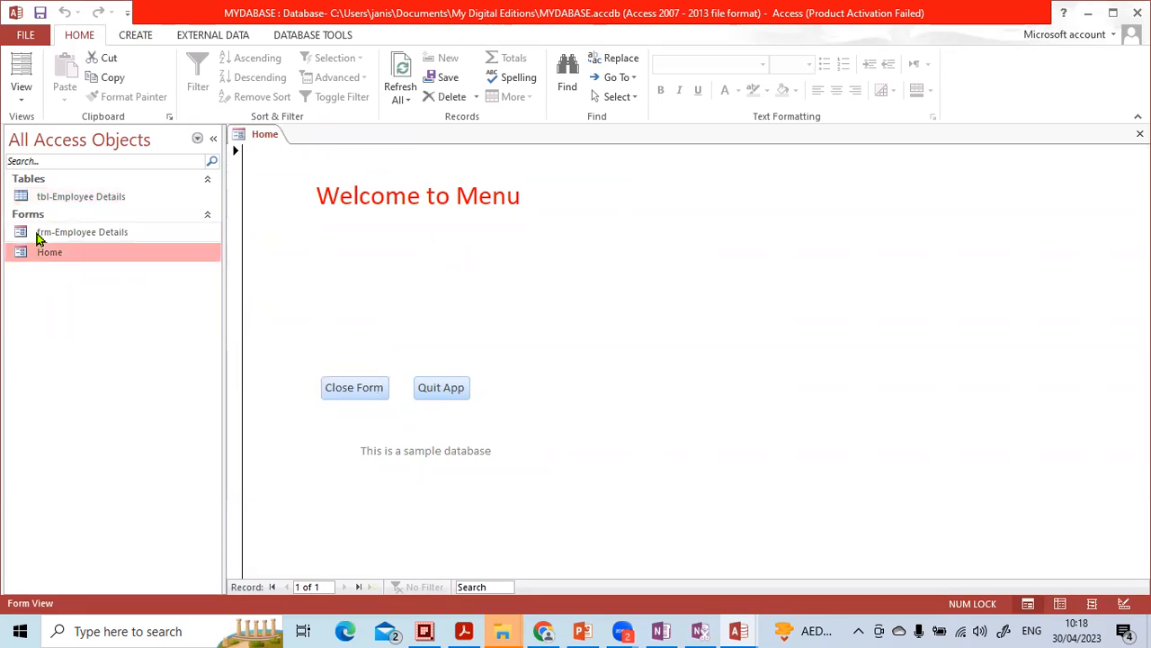
{"action": "left_click", "coordinate": [38, 235]}
{"action": "double_click", "coordinate": [59, 239]}
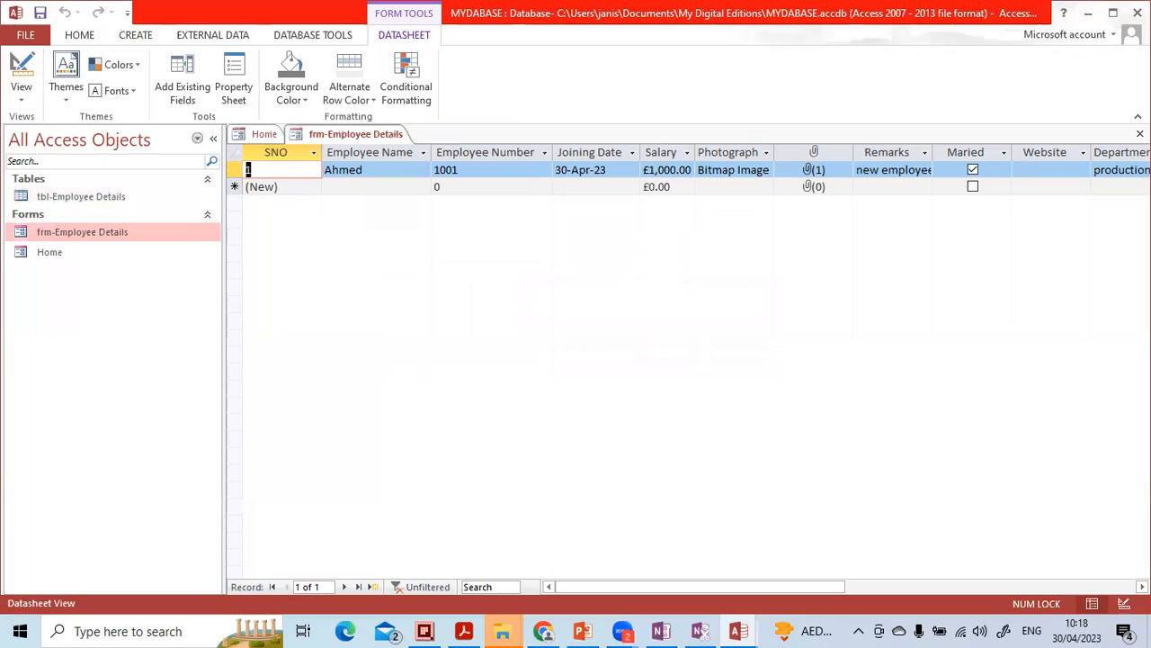
{"action": "left_click", "coordinate": [1140, 133]}
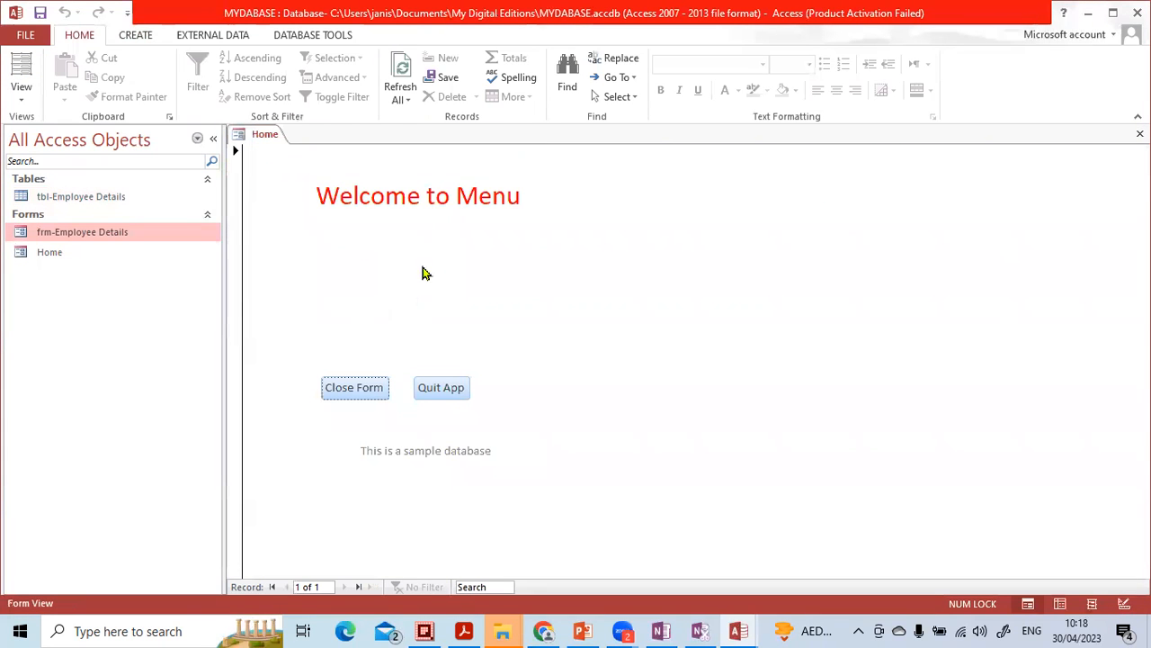
- Permanently delete the frm-Employee Details form from the database
{"action": "left_click", "coordinate": [216, 139]}
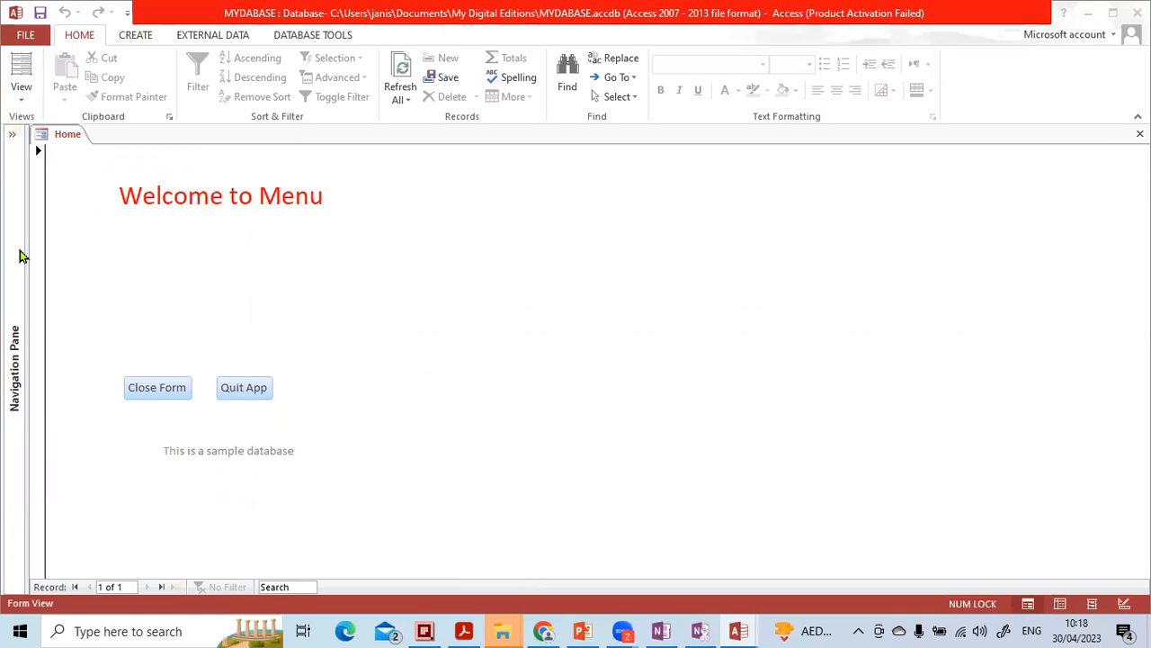
{"action": "left_click", "coordinate": [12, 134]}
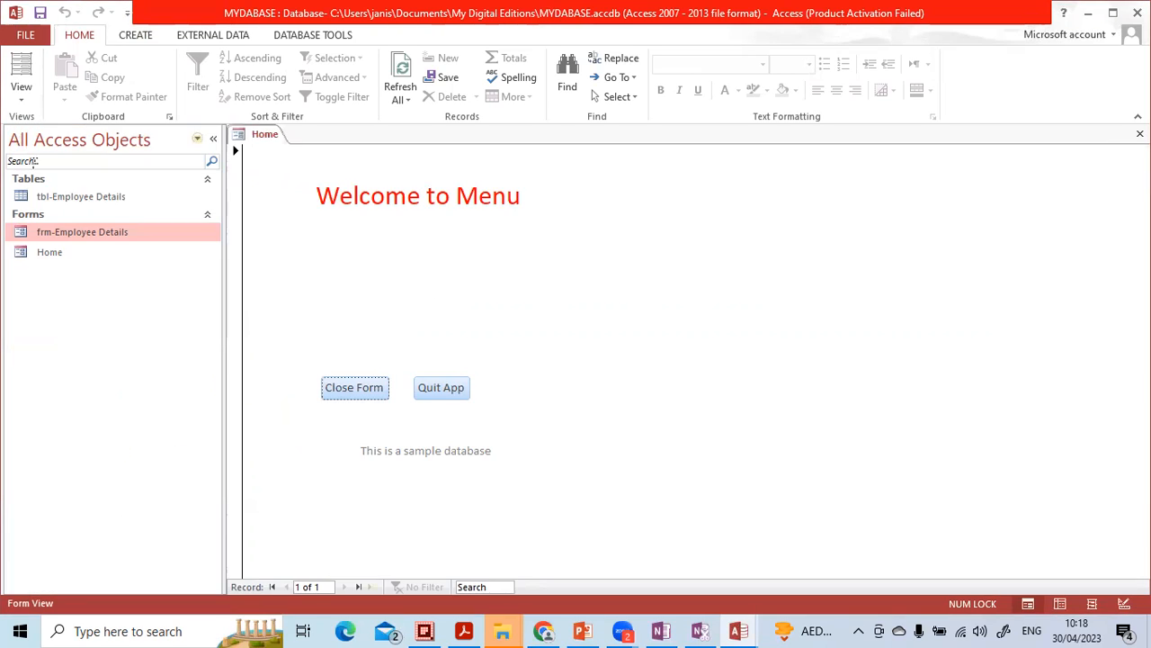
{"action": "left_click", "coordinate": [69, 252]}
{"action": "left_click", "coordinate": [72, 226]}
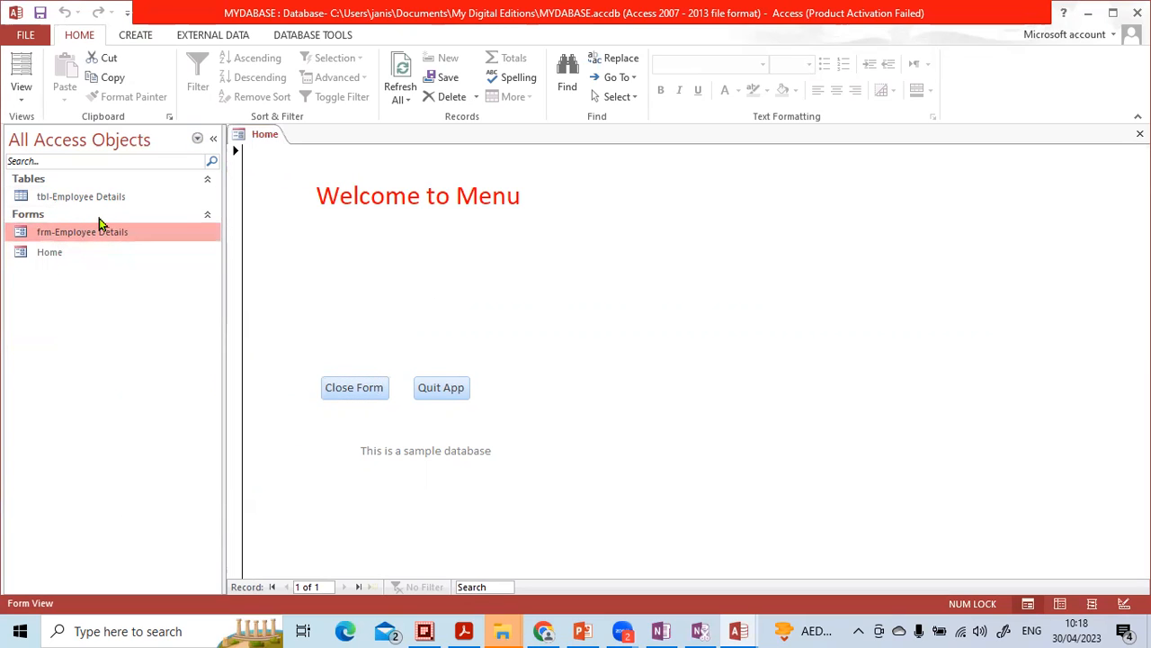
{"action": "key", "text": "Delete"}
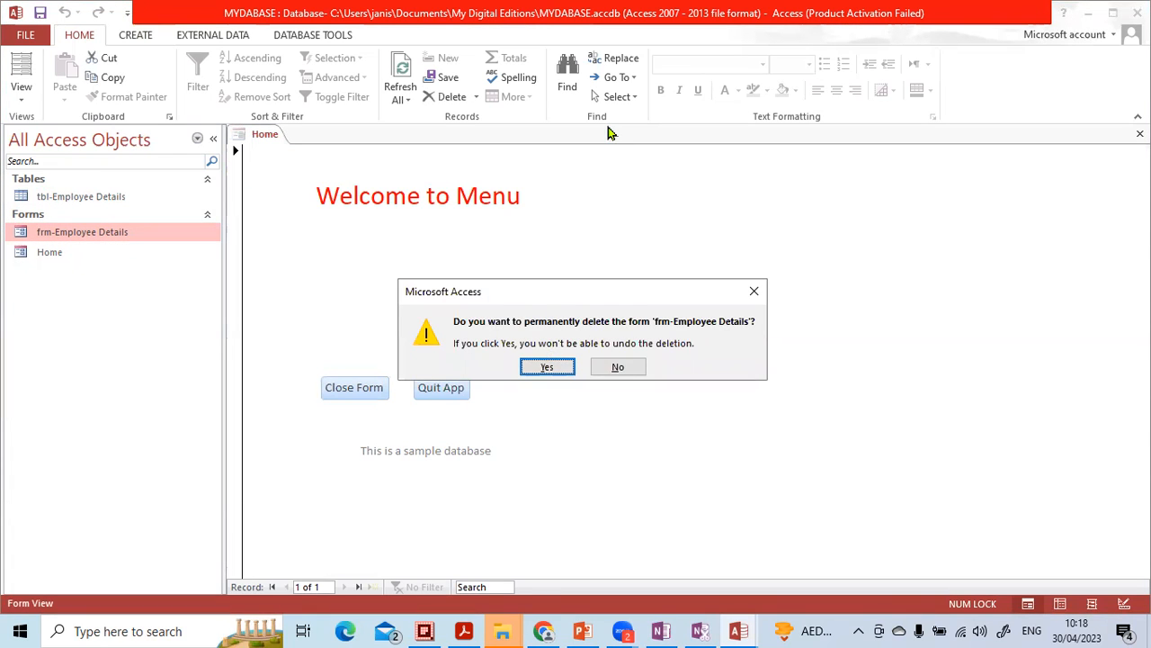
{"action": "left_click", "coordinate": [547, 369]}
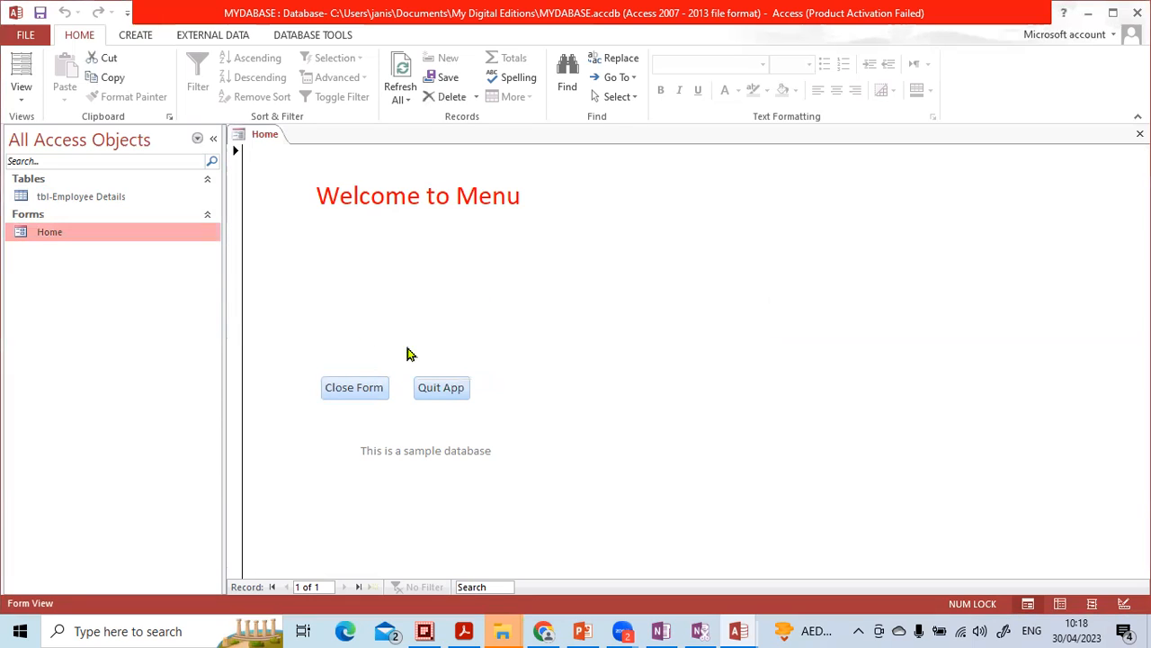
- Open the tbl-Employee Details table to review its record and close it again
{"action": "left_click", "coordinate": [61, 206]}
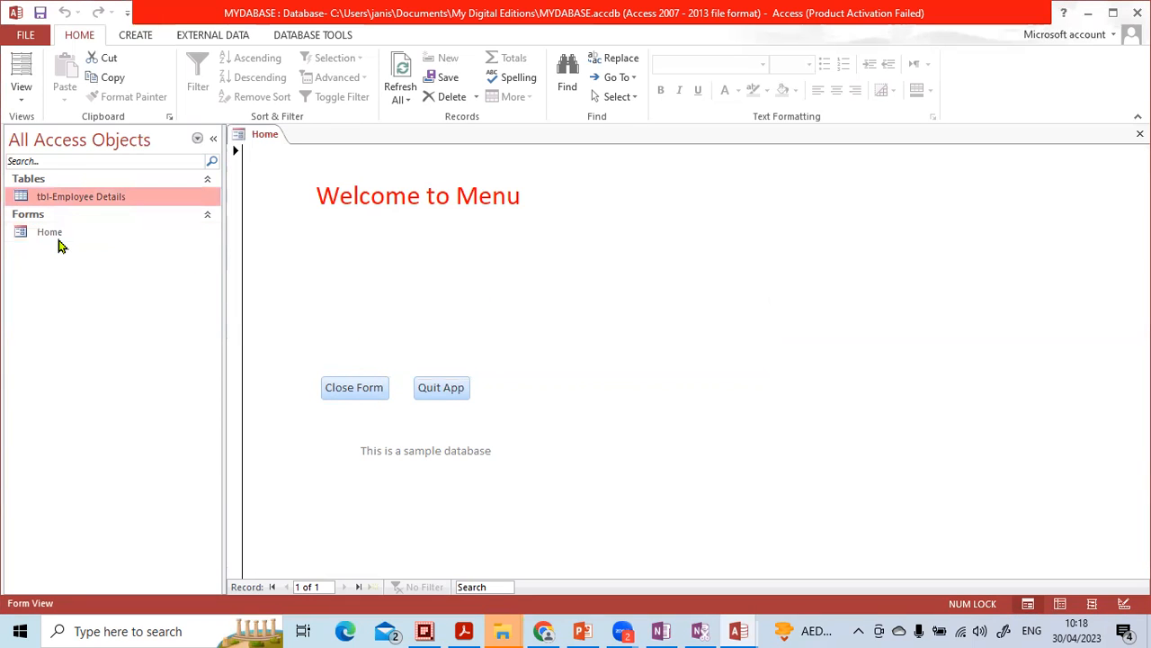
{"action": "left_click", "coordinate": [374, 268]}
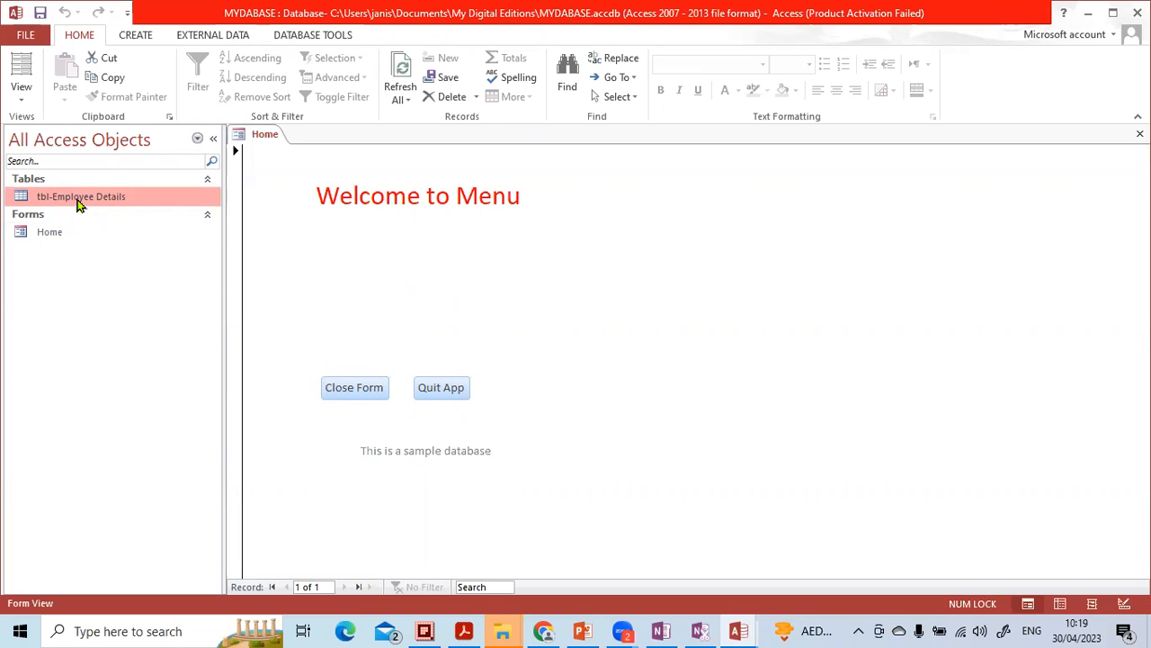
{"action": "double_click", "coordinate": [76, 199]}
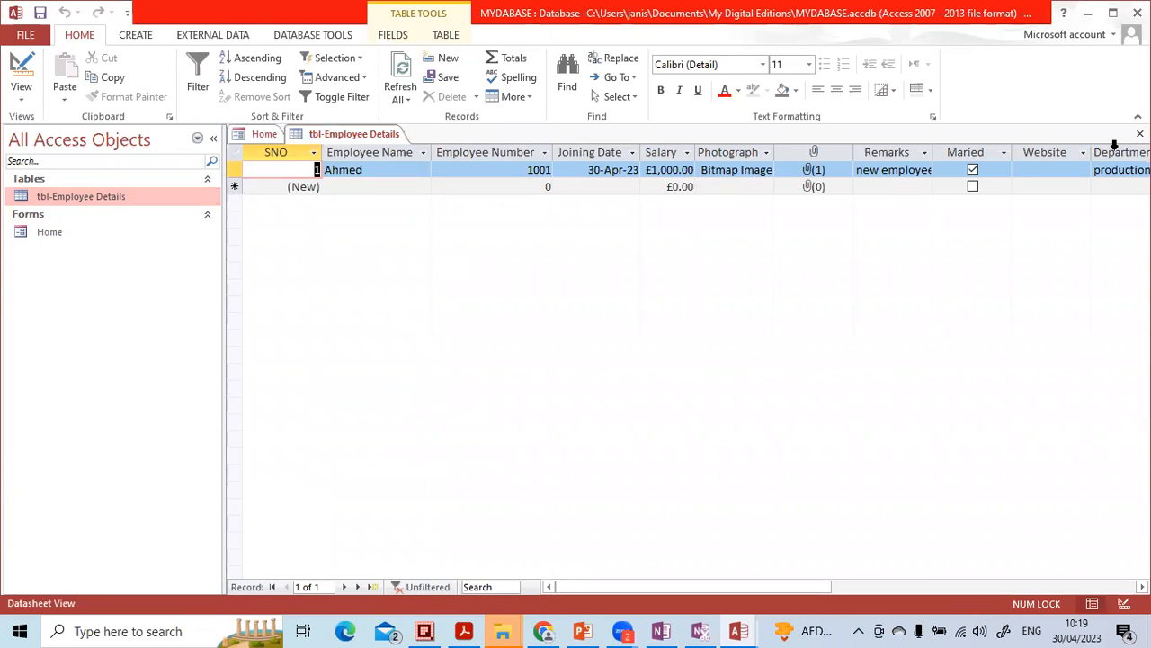
{"action": "left_click", "coordinate": [1141, 133]}
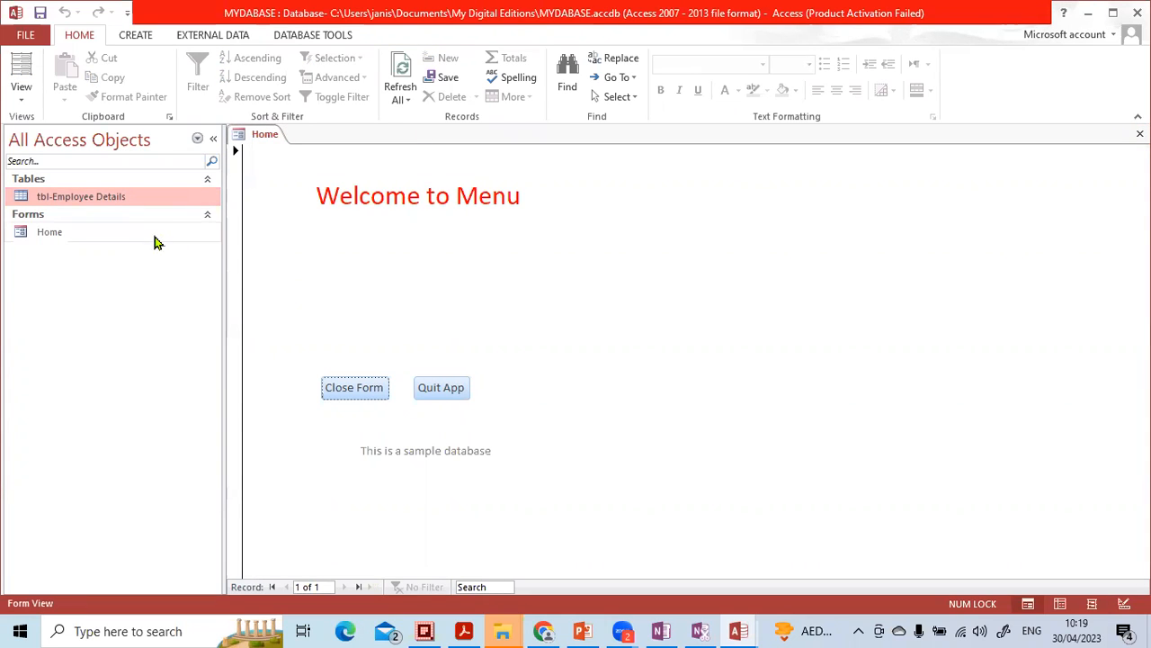
- Open the tbl-Employee Details table and create a datasheet form from it
{"action": "double_click", "coordinate": [65, 200]}
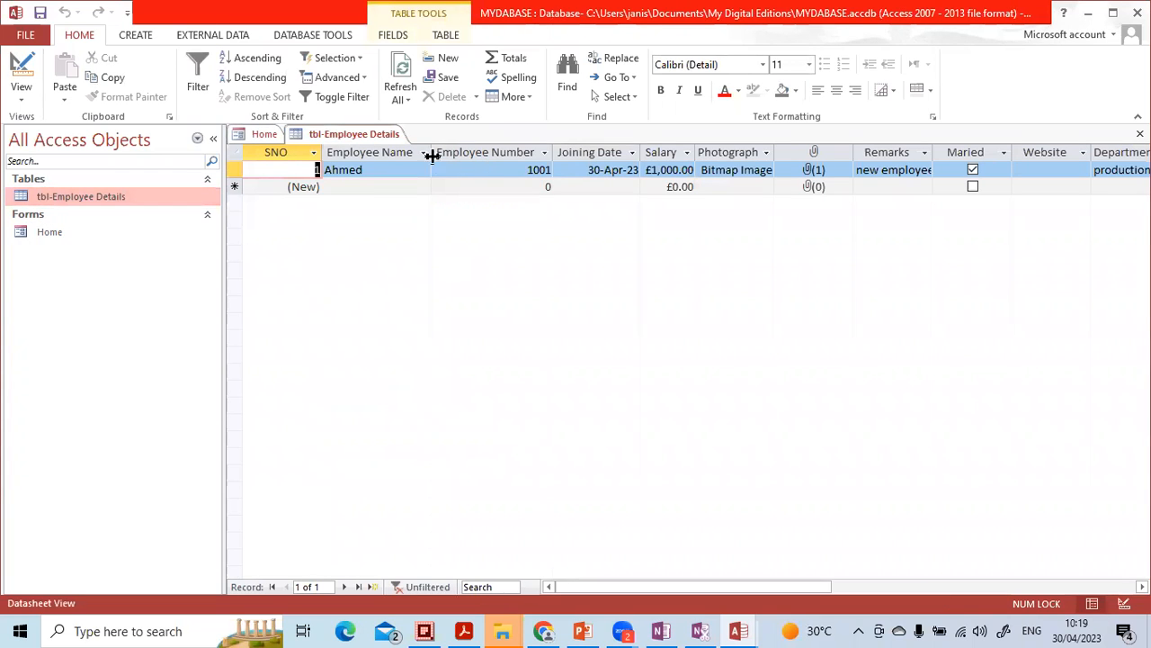
{"action": "left_click", "coordinate": [144, 35]}
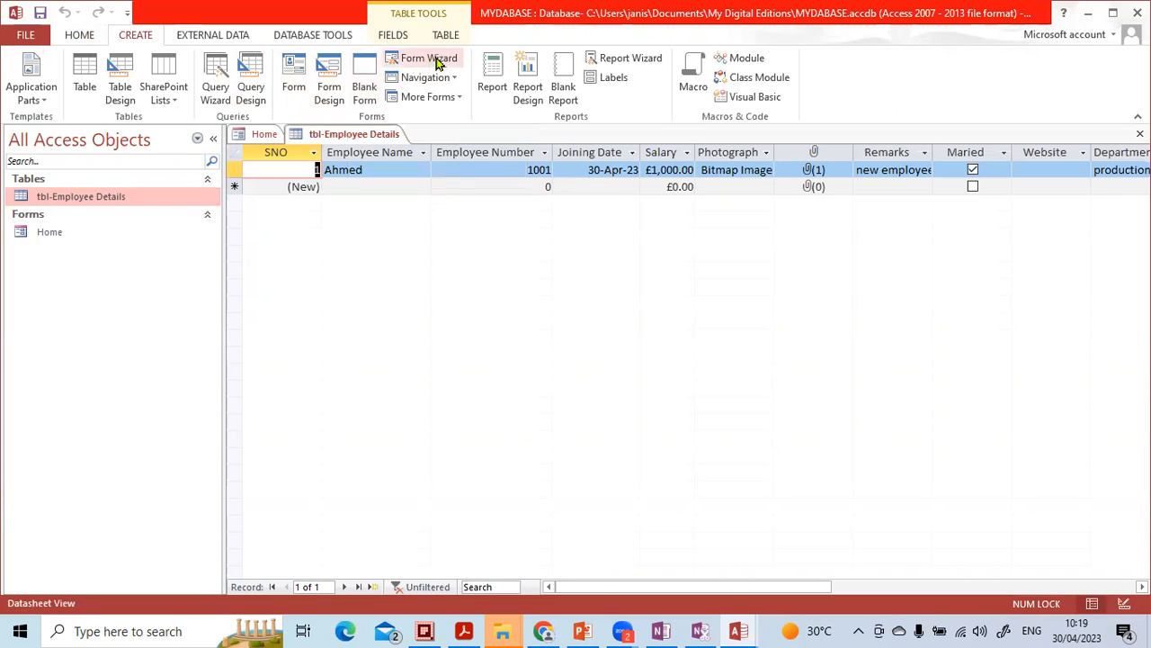
{"action": "left_click", "coordinate": [459, 97]}
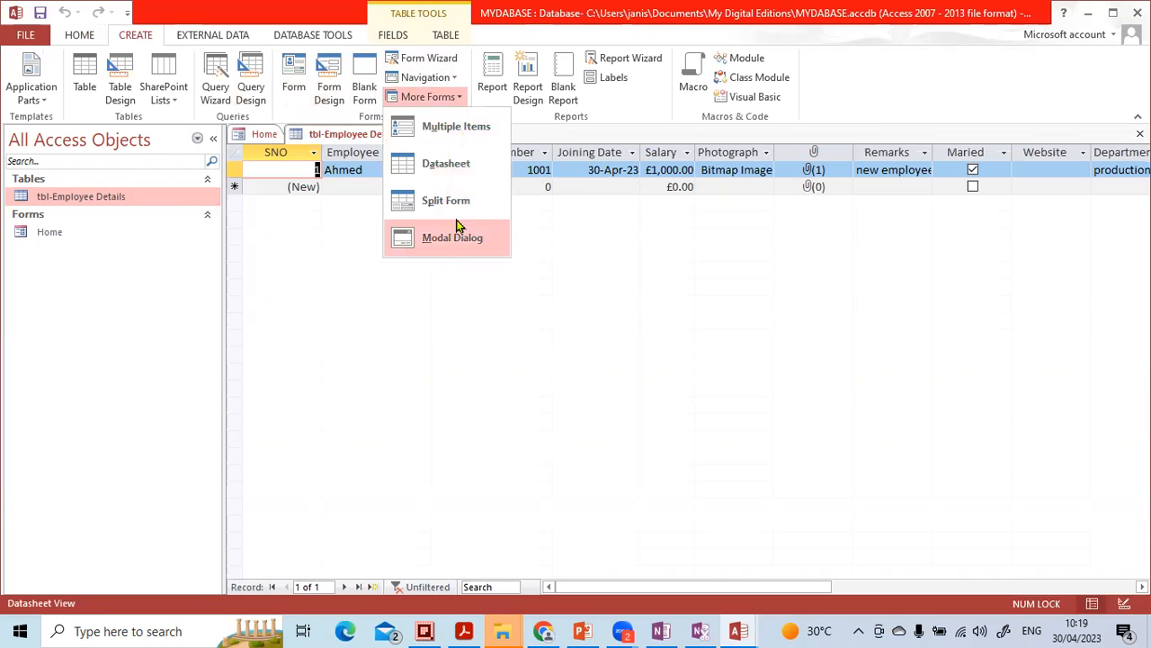
{"action": "left_click", "coordinate": [452, 174]}
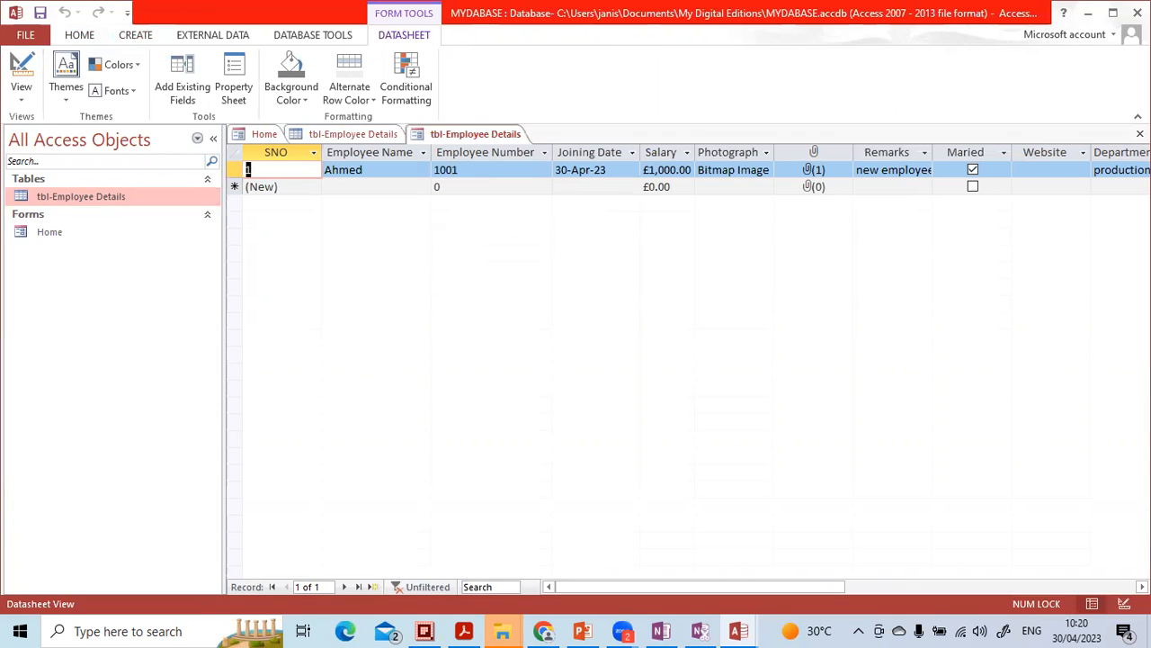
- Close the new datasheet form and save it as frm-Employee Details
{"action": "left_click", "coordinate": [1140, 134]}
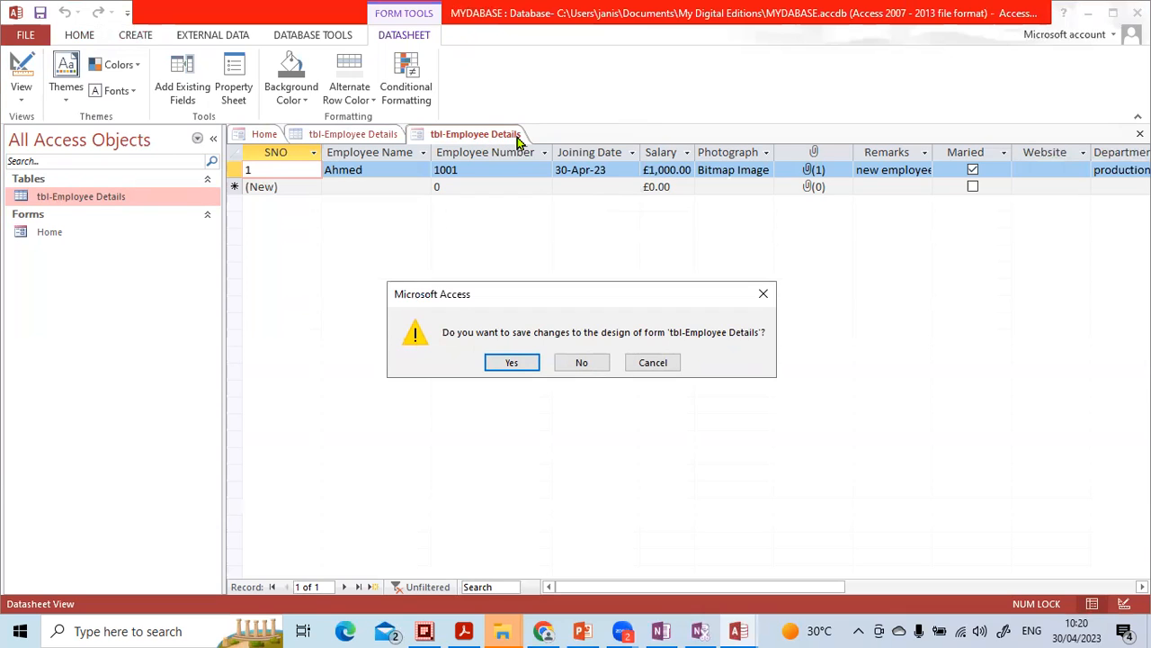
{"action": "left_click", "coordinate": [516, 363]}
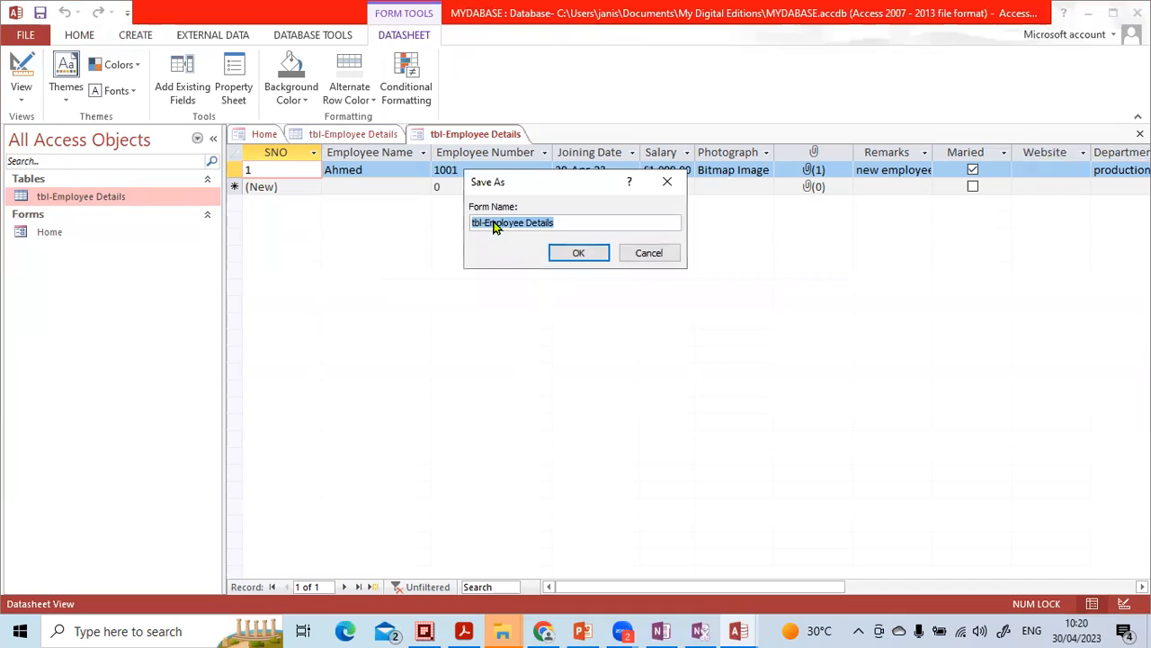
{"action": "left_click", "coordinate": [484, 223]}
{"action": "key", "text": "BackSpace"}
{"action": "key", "text": "BackSpace"}
{"action": "key", "text": "BackSpace"}
{"action": "type", "text": "frm"}
{"action": "left_click", "coordinate": [554, 256]}
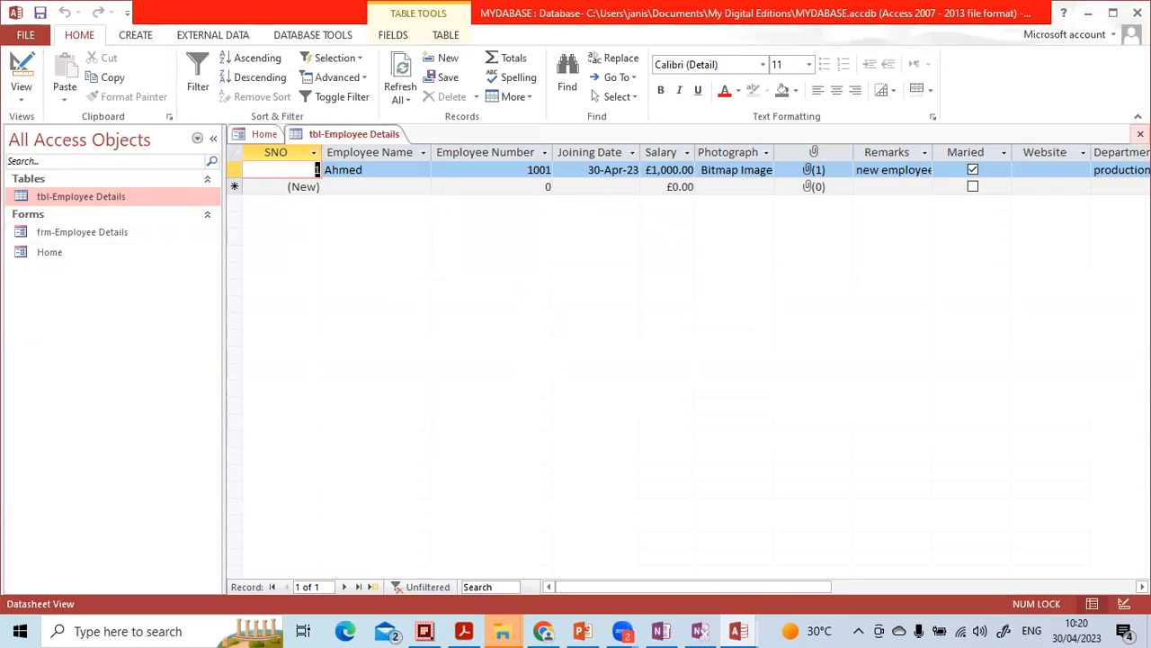
- Close the tbl-Employee Details table, then open the frm-Employee Details form to check its datasheet and close it again
{"action": "left_click", "coordinate": [1140, 133]}
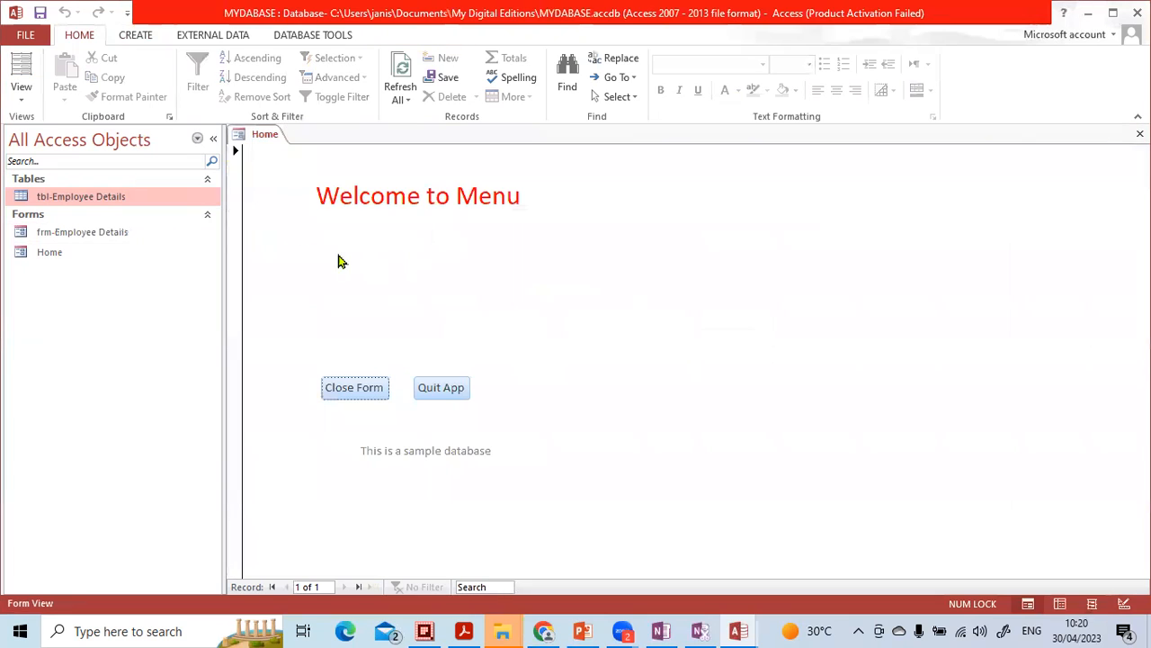
{"action": "left_click", "coordinate": [47, 234]}
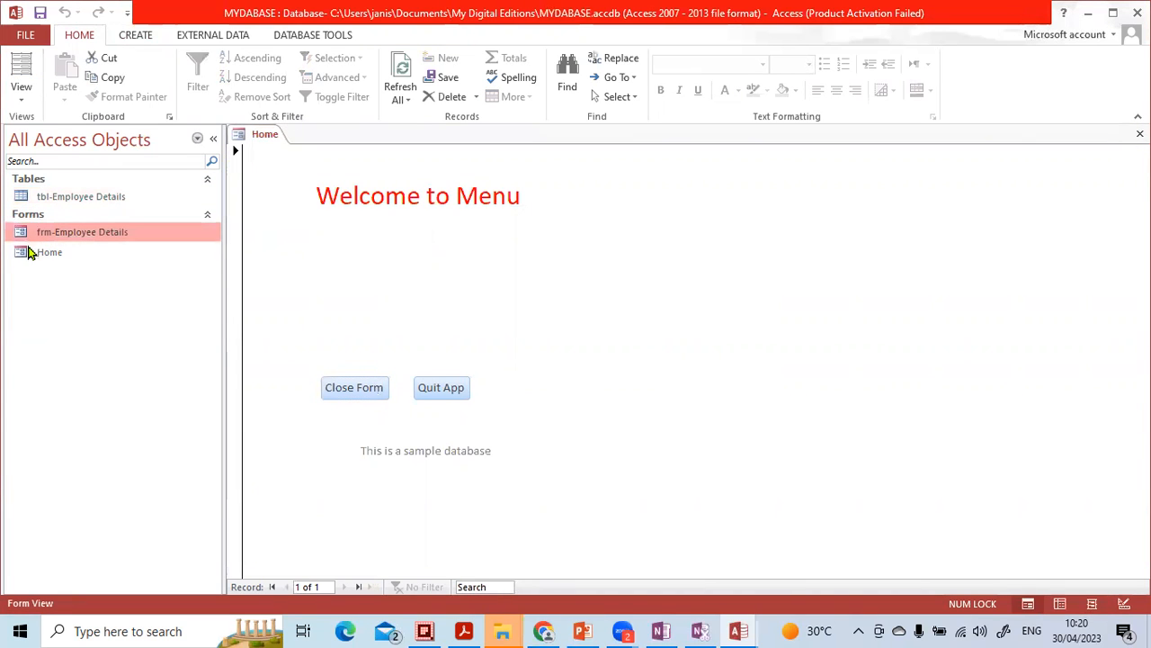
{"action": "left_click", "coordinate": [35, 253]}
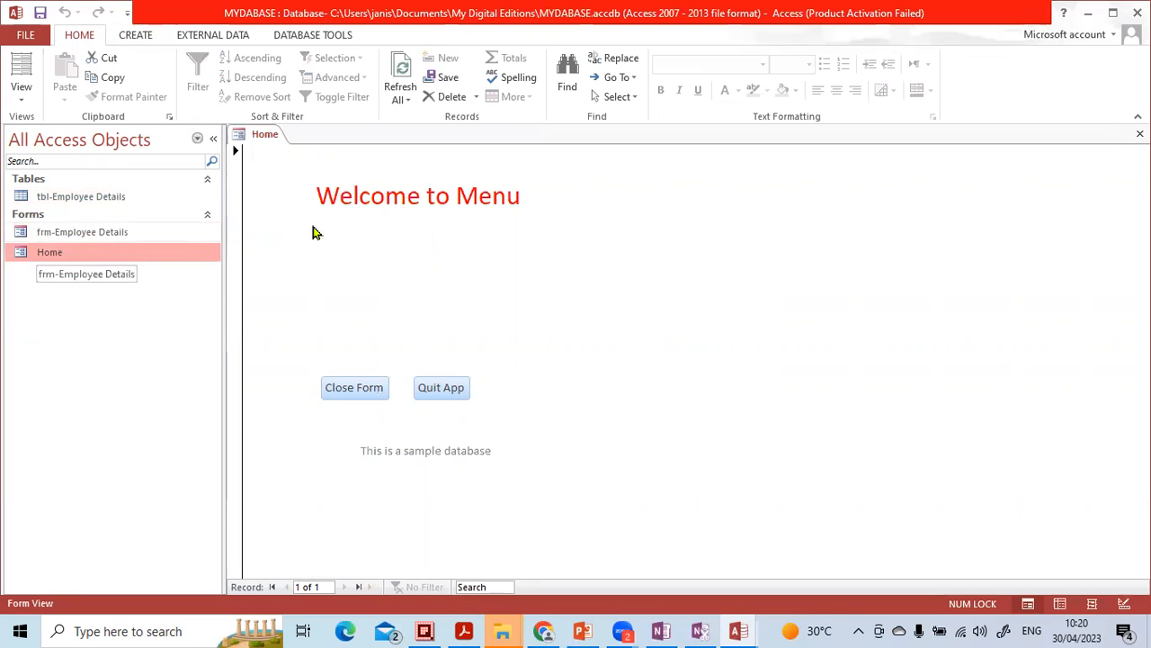
{"action": "left_click", "coordinate": [37, 237]}
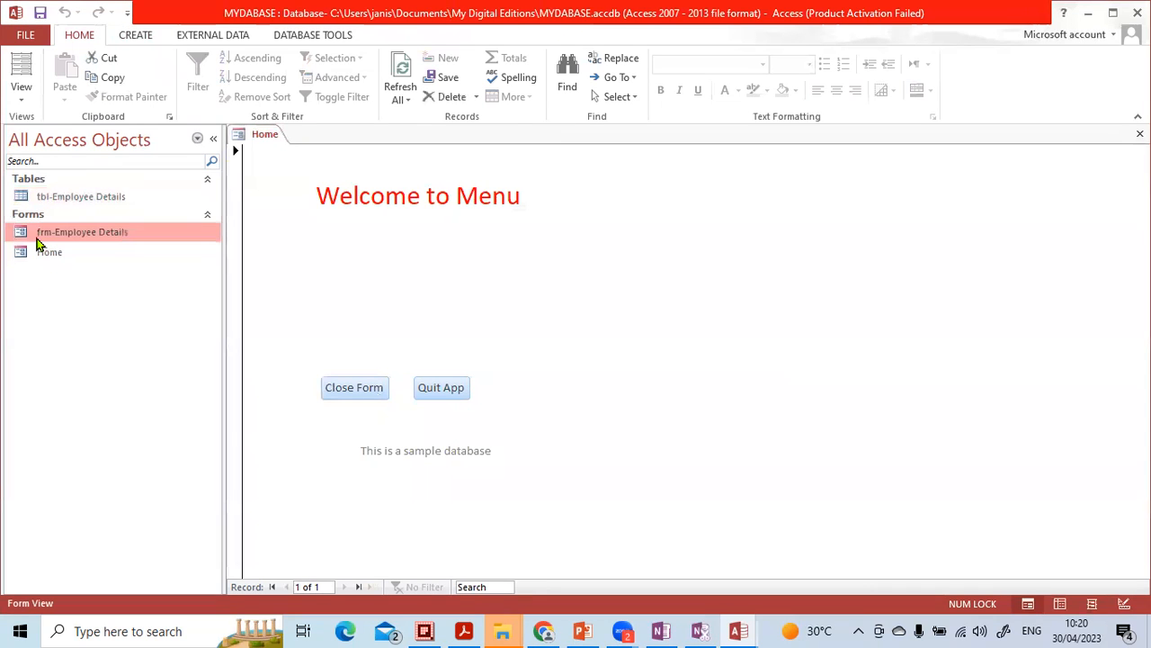
{"action": "double_click", "coordinate": [38, 236]}
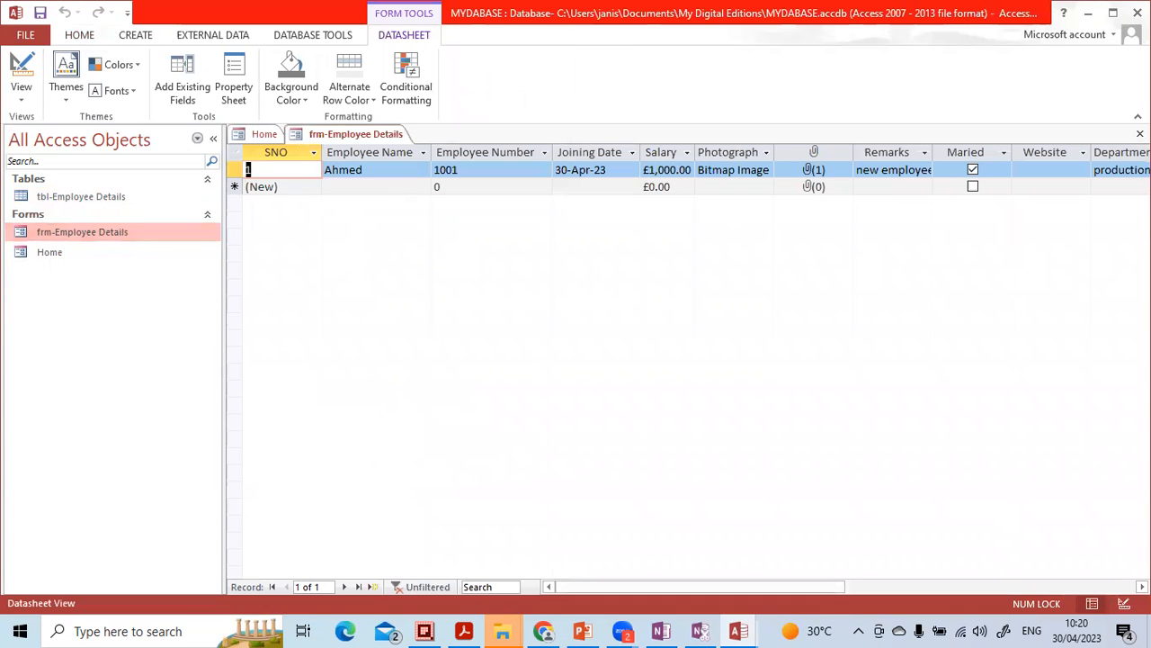
{"action": "left_click", "coordinate": [1139, 133]}
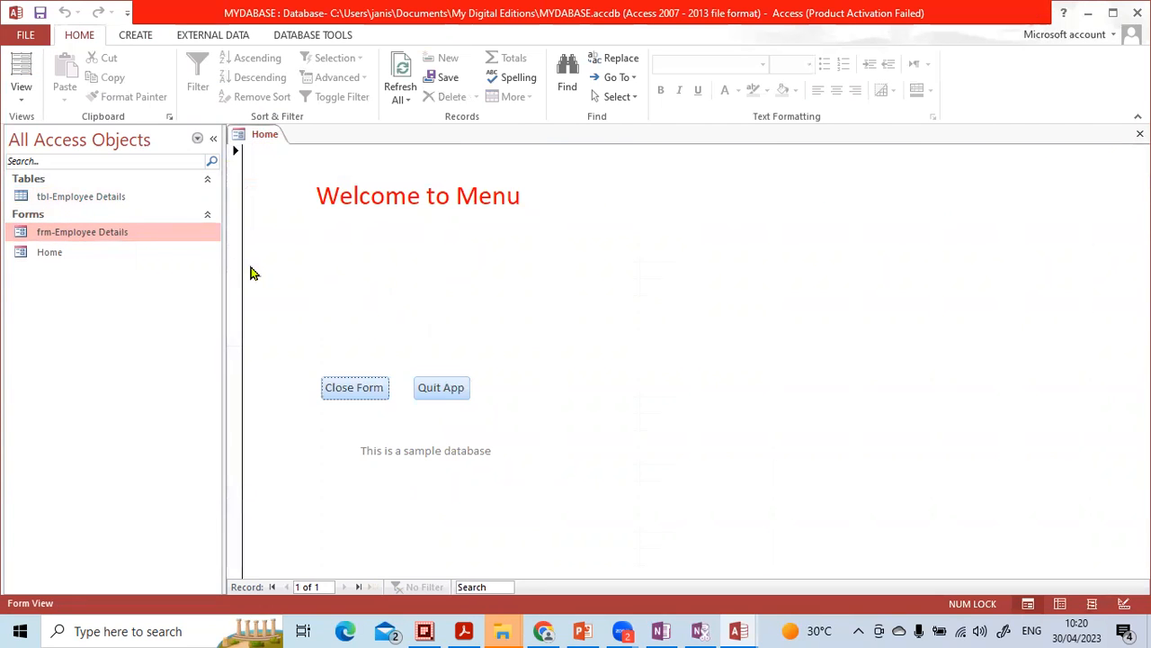
- Switch the Home form to Design View
{"action": "left_click", "coordinate": [88, 256]}
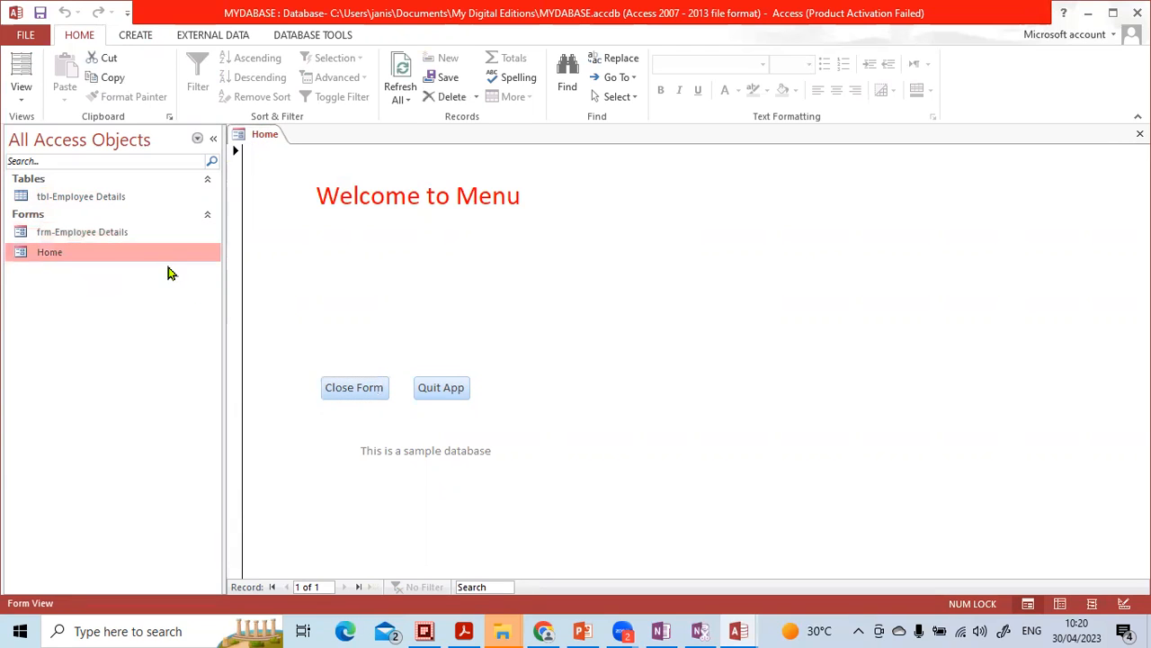
{"action": "left_click", "coordinate": [375, 276]}
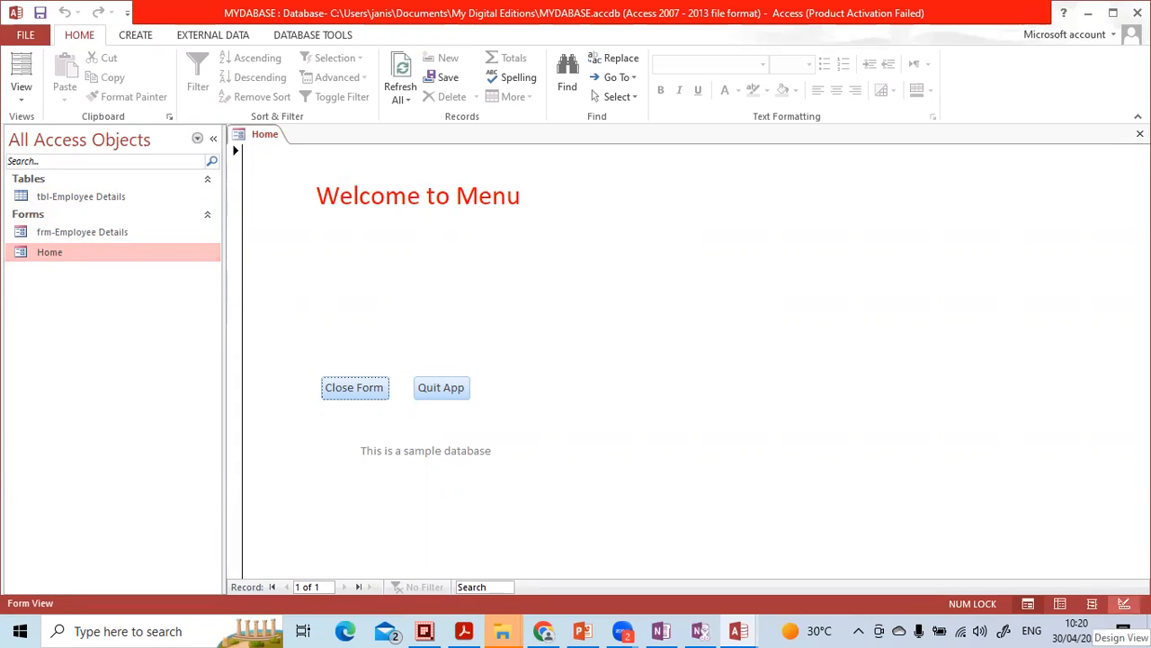
{"action": "left_click", "coordinate": [1123, 604]}
{"action": "left_click", "coordinate": [476, 323]}
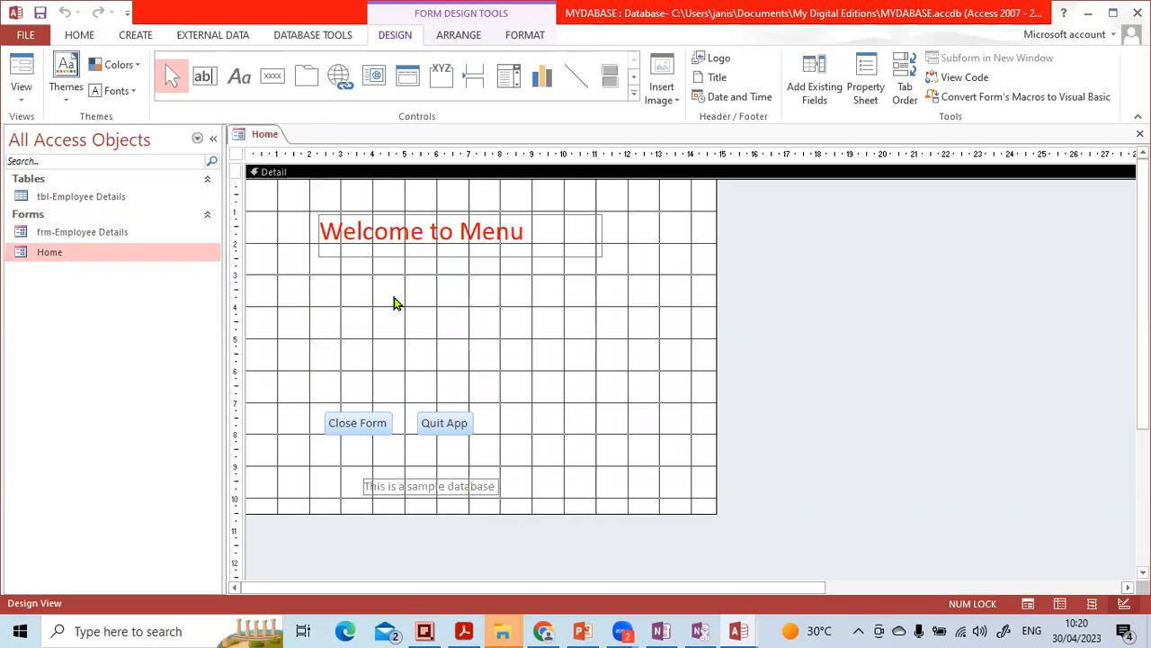
- Place a command button below the Welcome to Menu title on the Home form and dismiss its wizard
{"action": "left_click", "coordinate": [271, 80]}
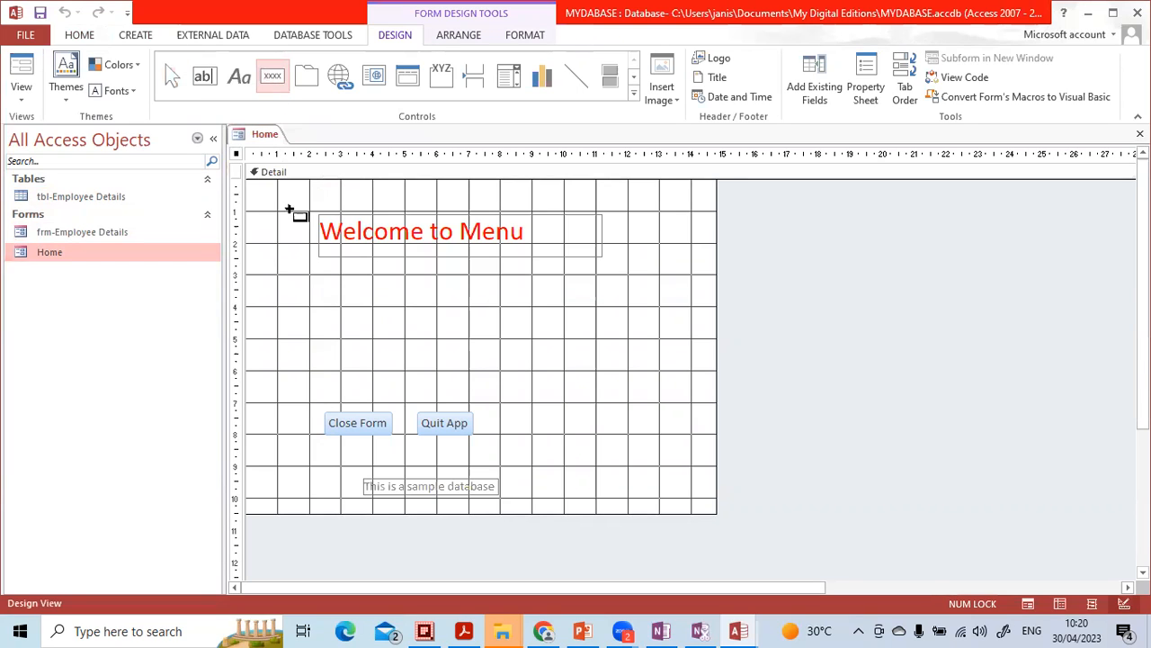
{"action": "left_click", "coordinate": [297, 287]}
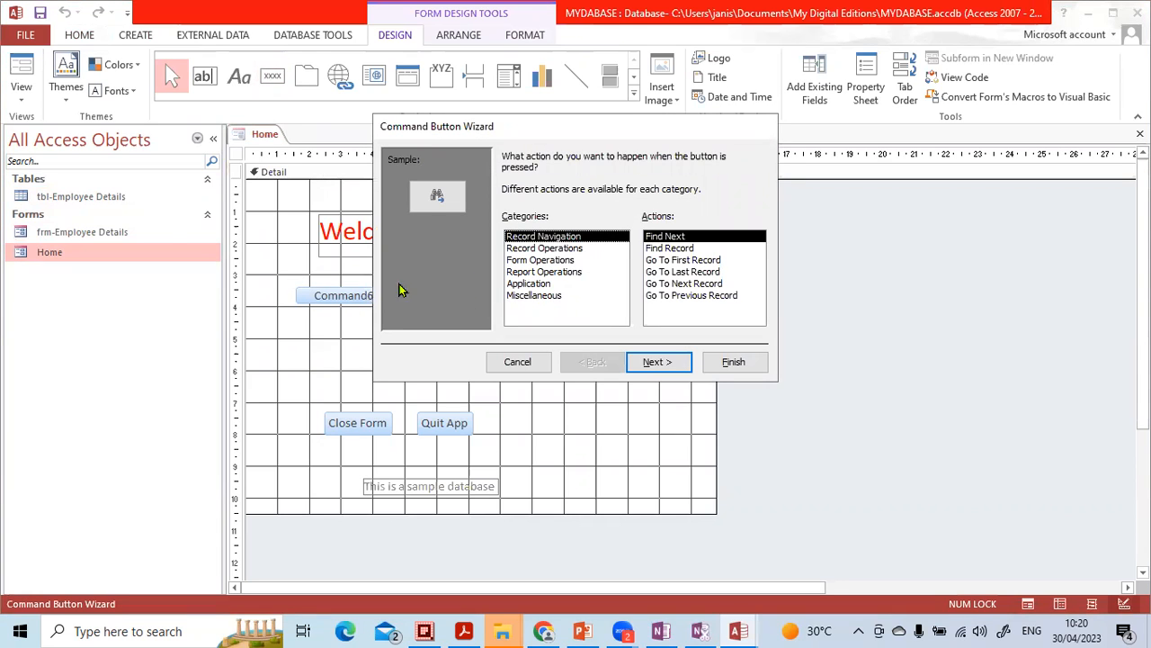
{"action": "left_click", "coordinate": [519, 361]}
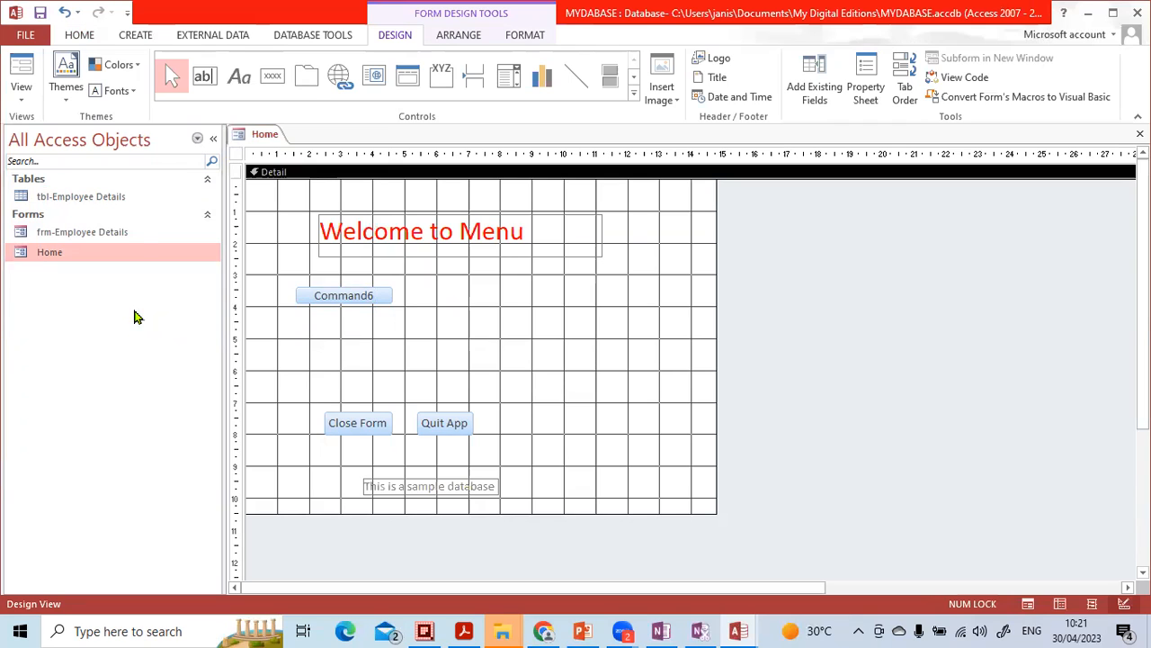
- Create a macro with an OpenForm action that opens the frm-Employee Details form
{"action": "left_click", "coordinate": [135, 35]}
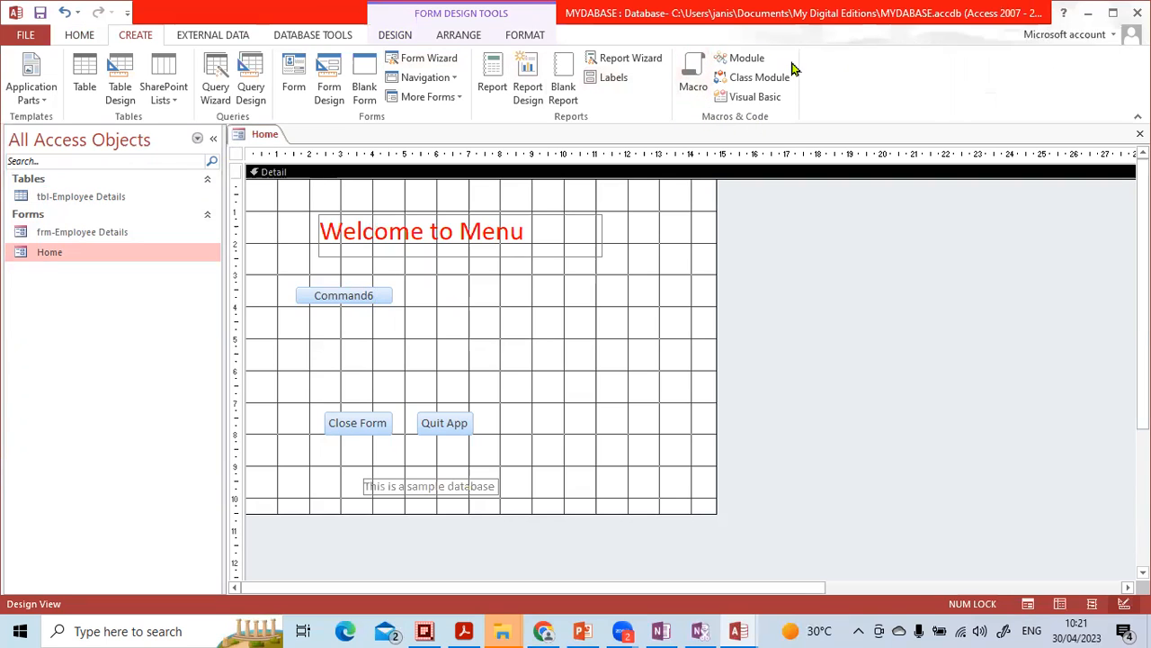
{"action": "left_click", "coordinate": [692, 77]}
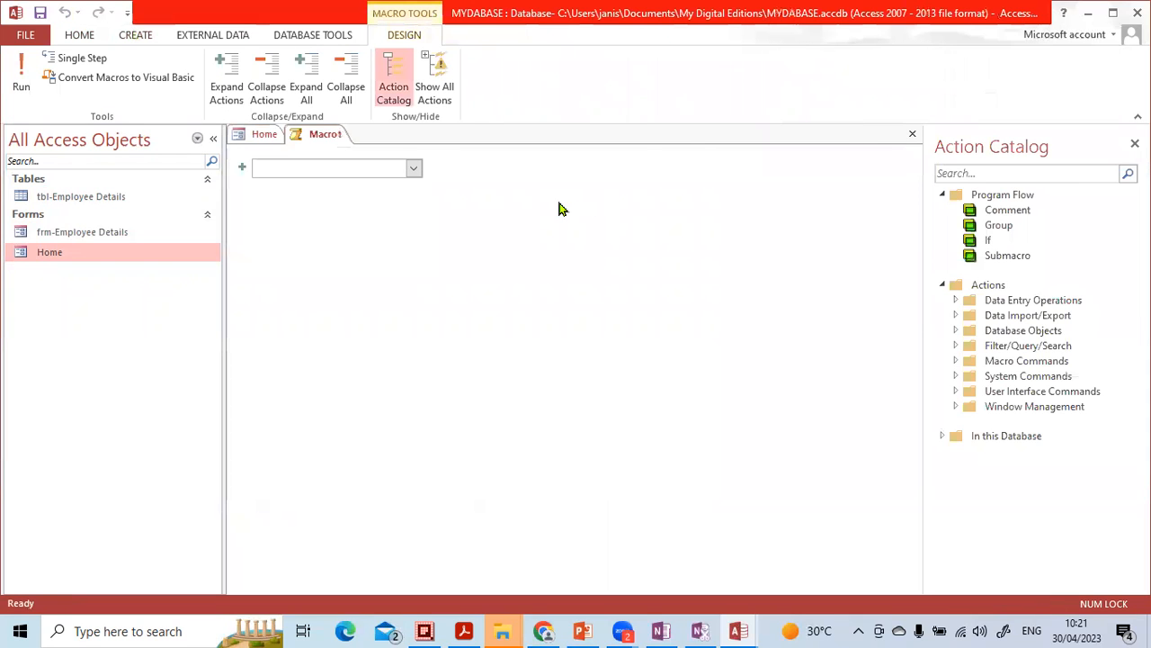
{"action": "left_click", "coordinate": [415, 169]}
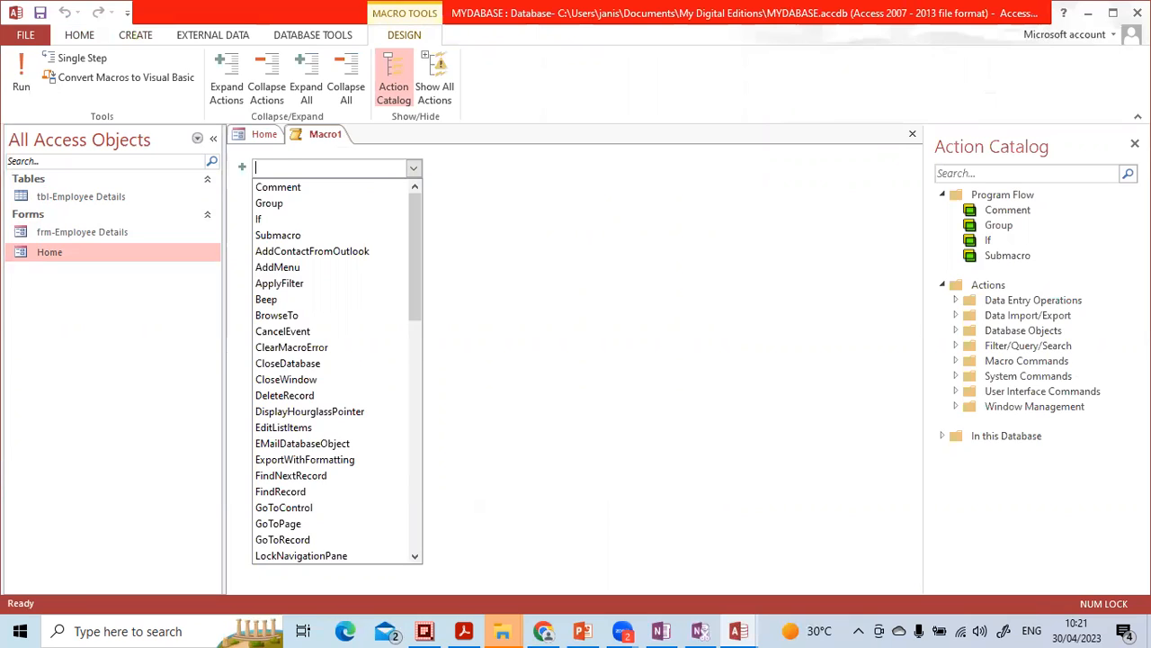
{"action": "type", "text": "Op"}
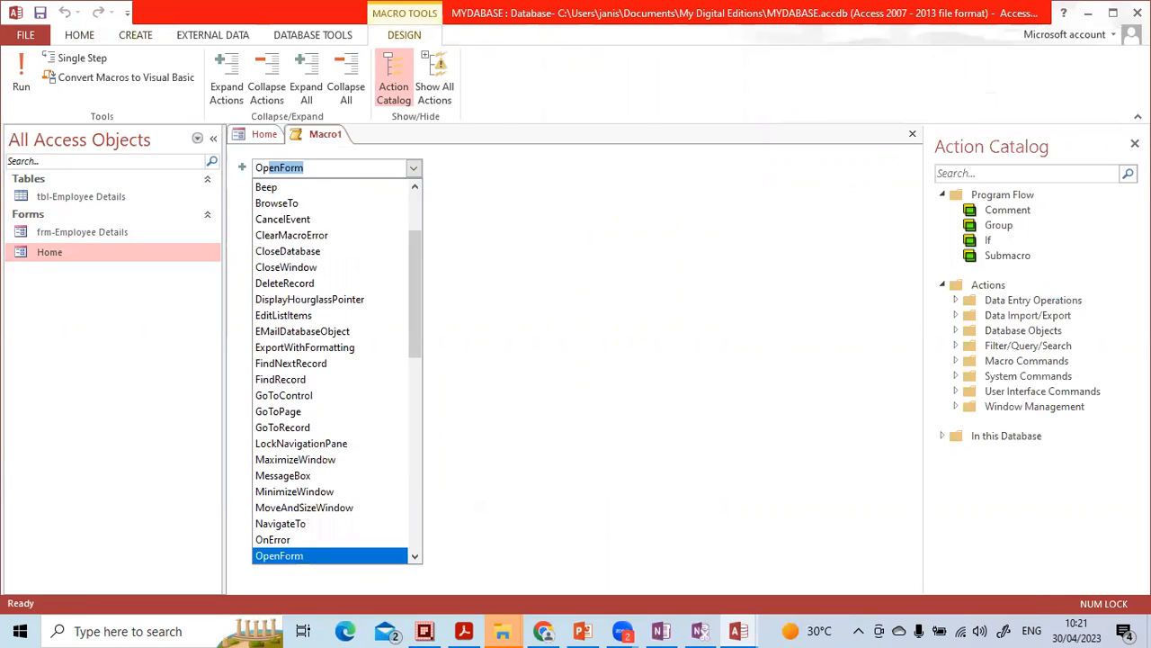
{"action": "type", "text": "e"}
{"action": "key", "text": "Return"}
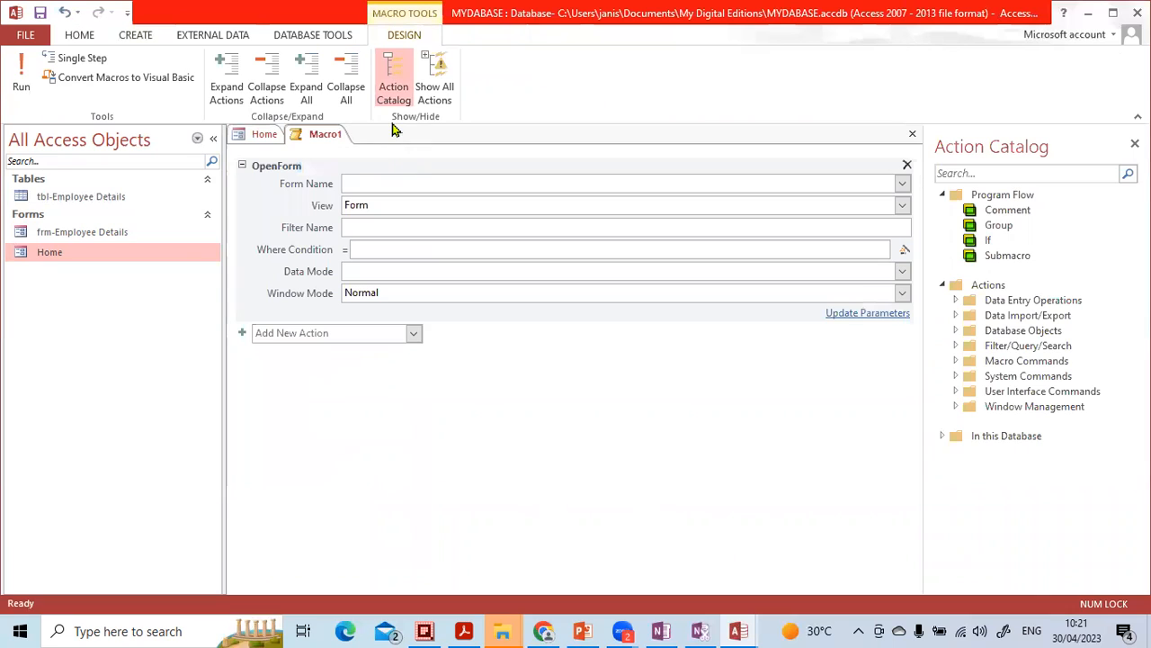
{"action": "left_click", "coordinate": [902, 184]}
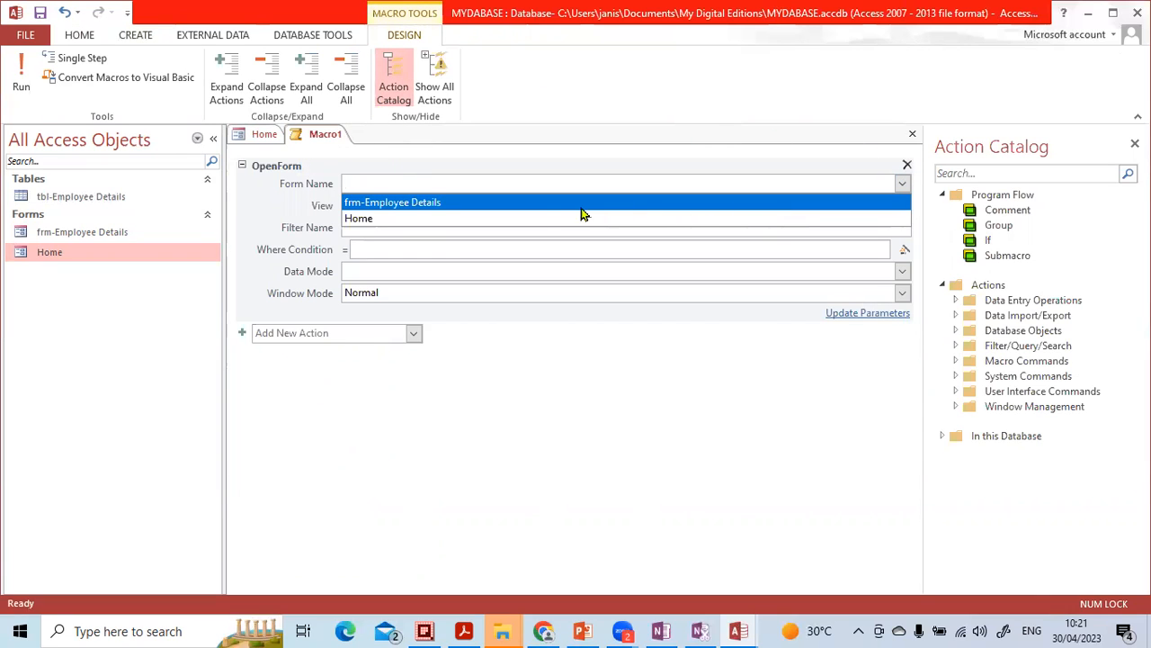
{"action": "left_click", "coordinate": [440, 204]}
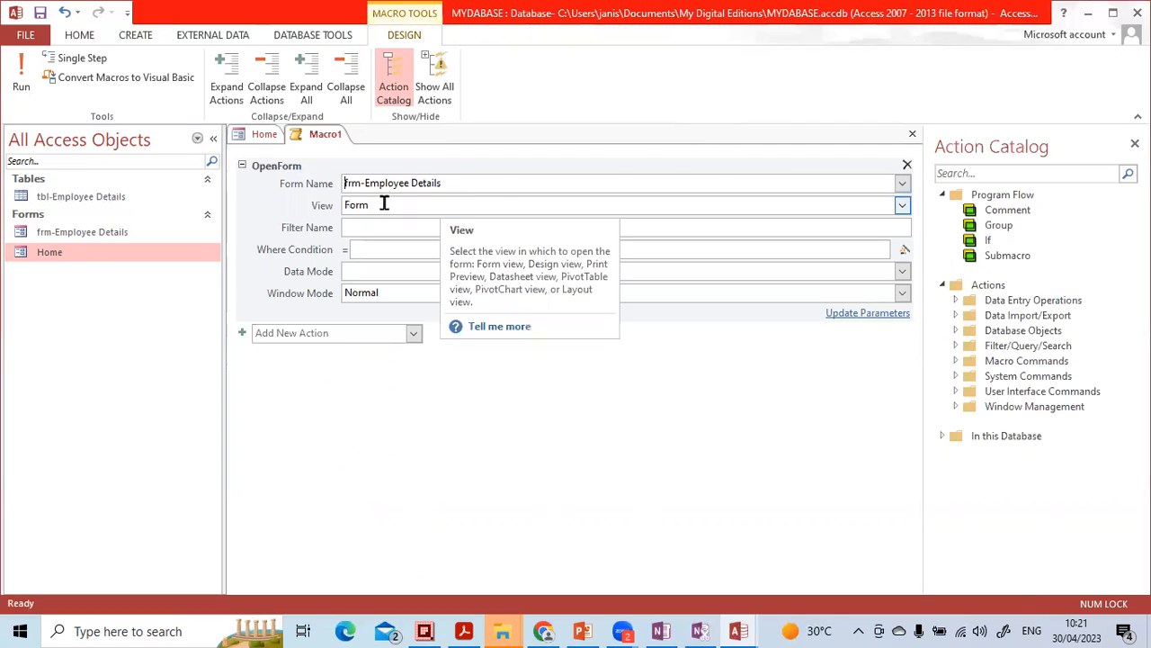
- Close the new macro and save it under the name employee data
{"action": "left_click", "coordinate": [912, 134]}
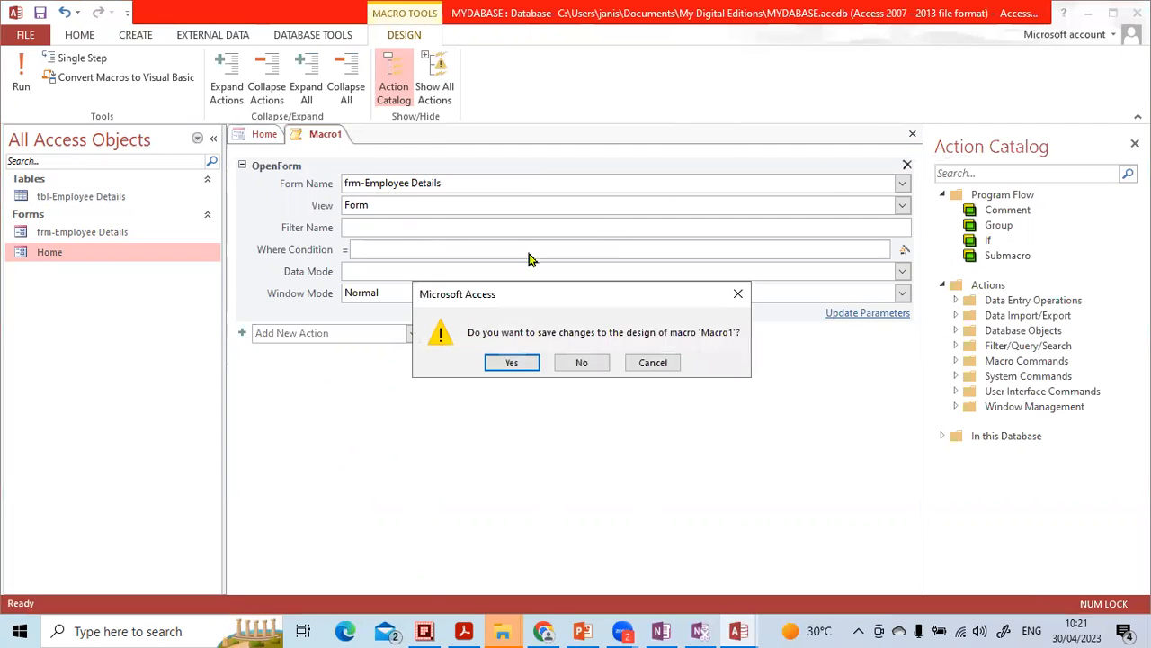
{"action": "left_click", "coordinate": [516, 361]}
{"action": "type", "text": "data"}
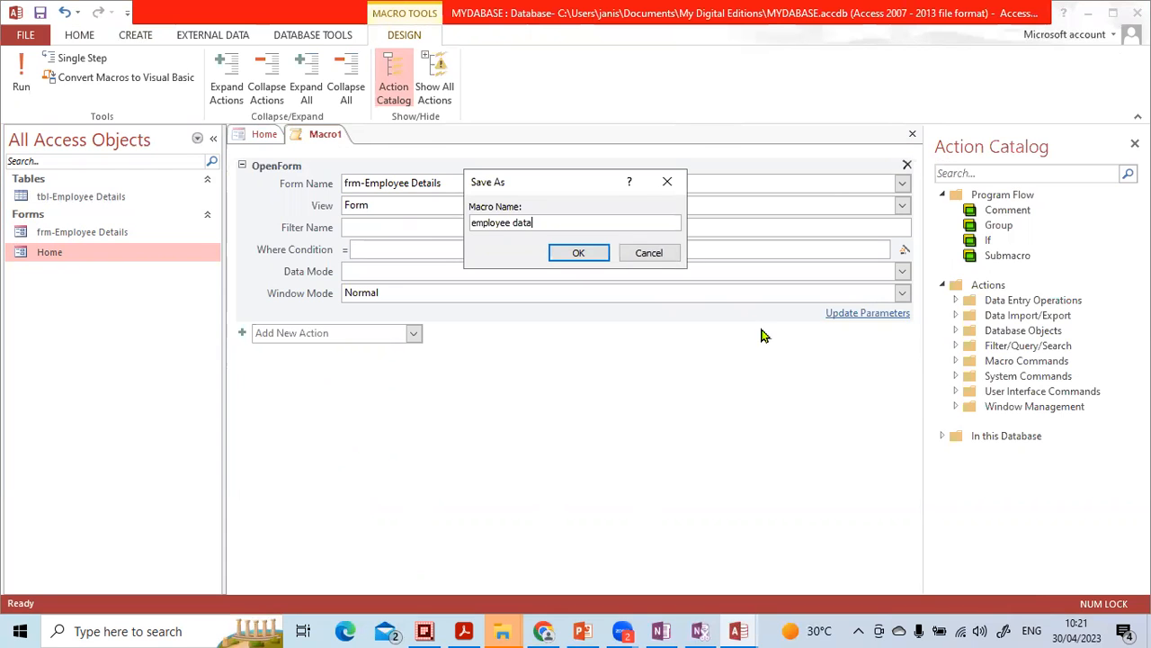
{"action": "left_click", "coordinate": [590, 255]}
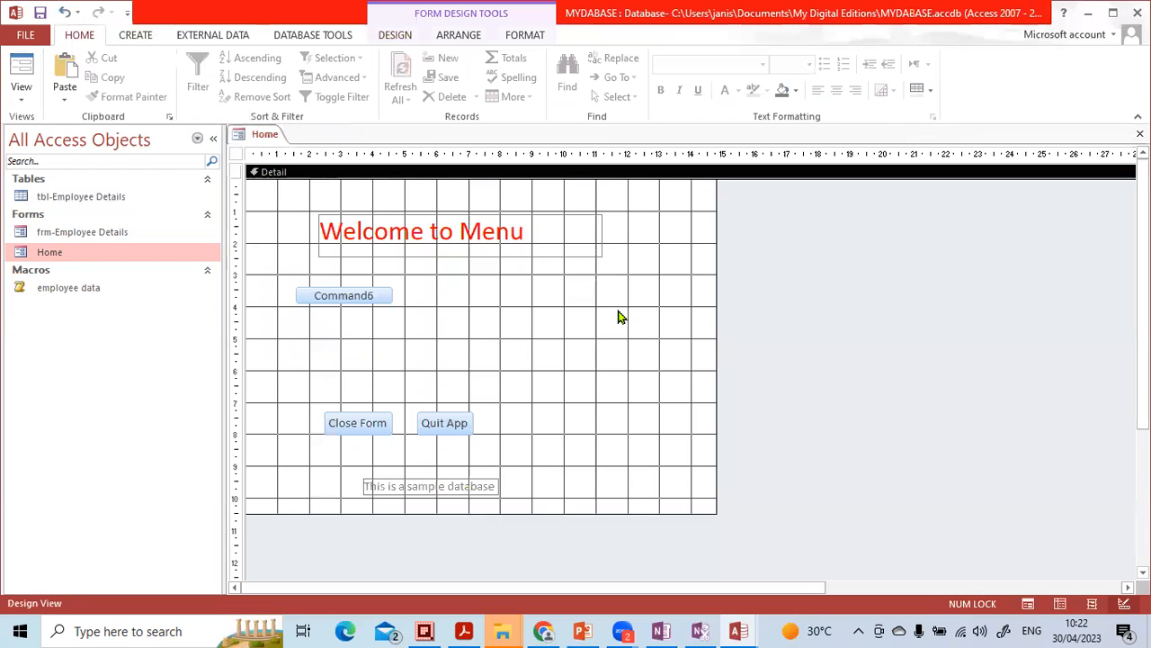
- Delete the Command6 button from the Home form
{"action": "left_click", "coordinate": [373, 299]}
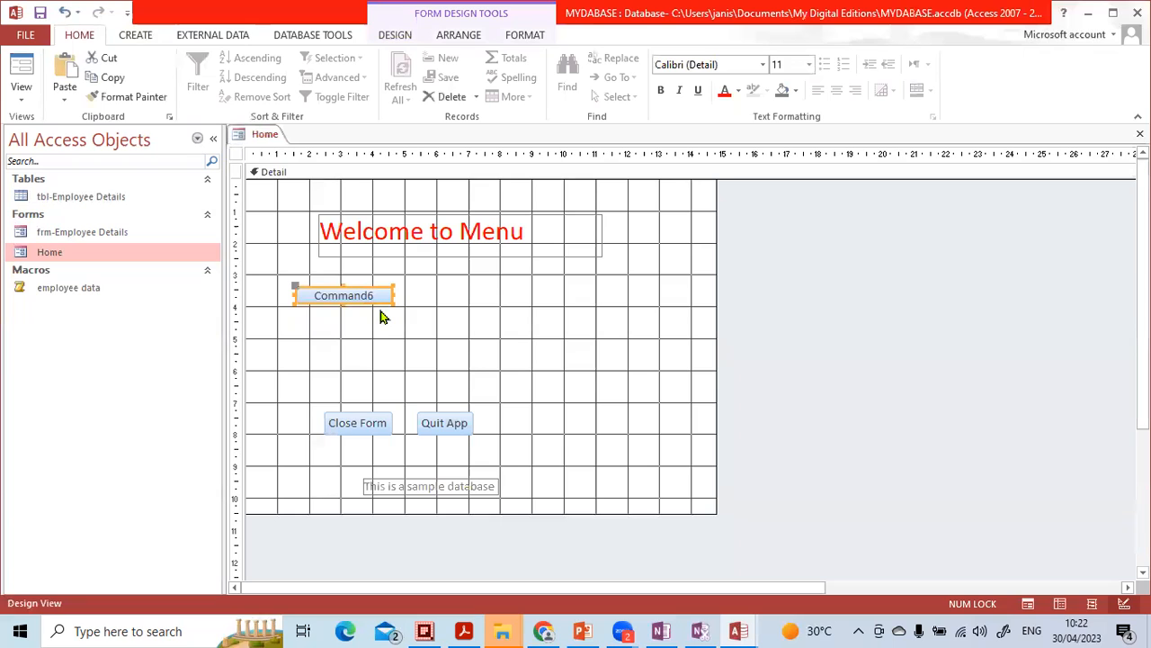
{"action": "key", "text": "Delete"}
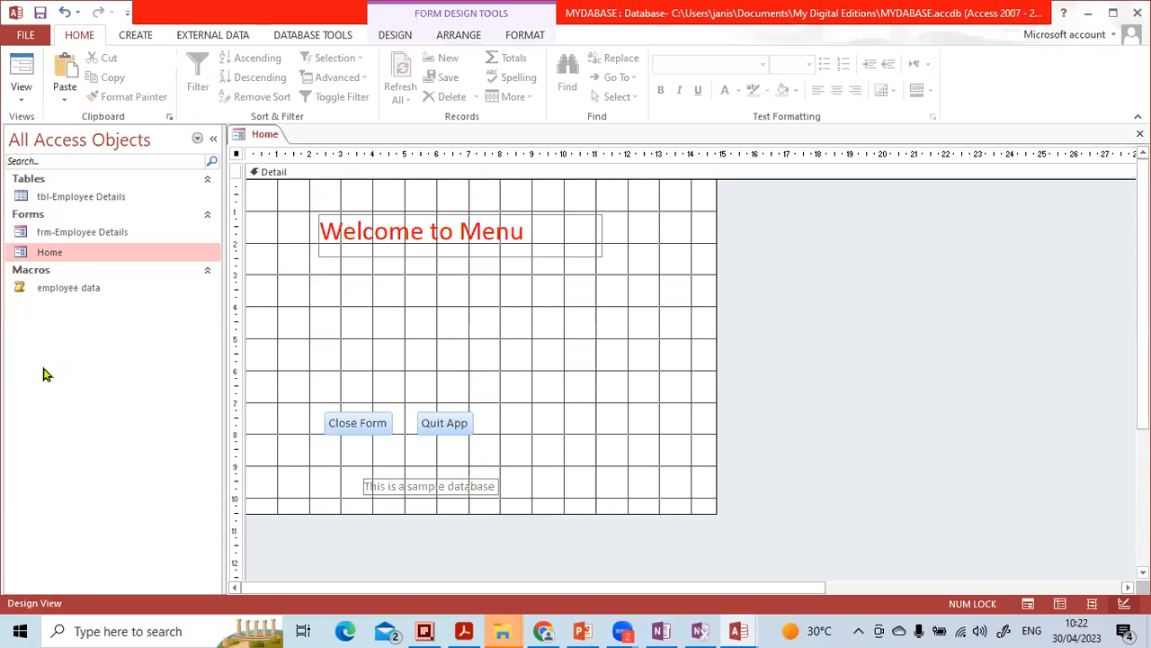
- Run the employee data macro to check the employee form it opens, and close that form
{"action": "double_click", "coordinate": [60, 294]}
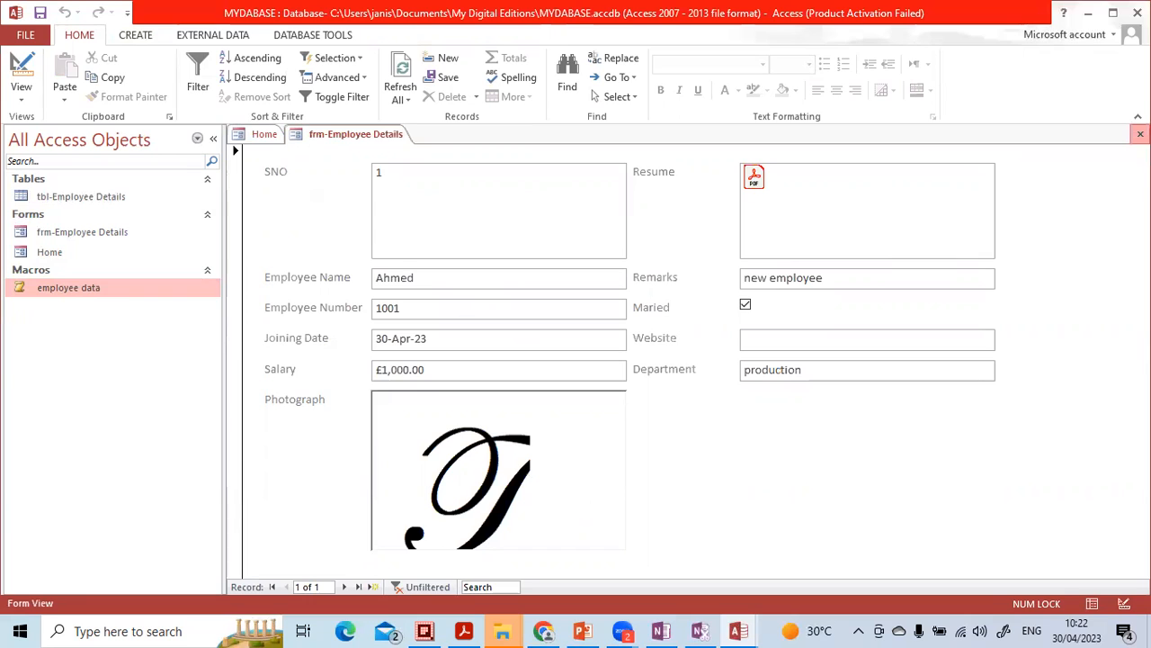
{"action": "left_click", "coordinate": [1139, 133]}
{"action": "left_click", "coordinate": [444, 321]}
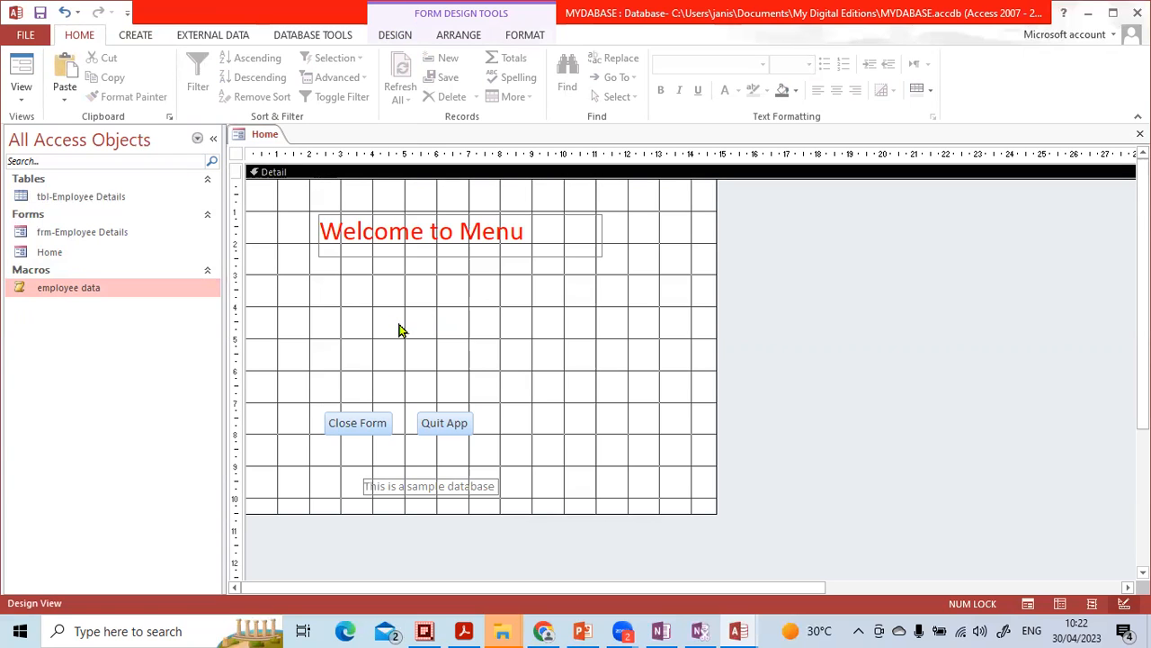
- Open the tbl-Employee Details table and generate a new form from it
{"action": "left_click", "coordinate": [121, 203]}
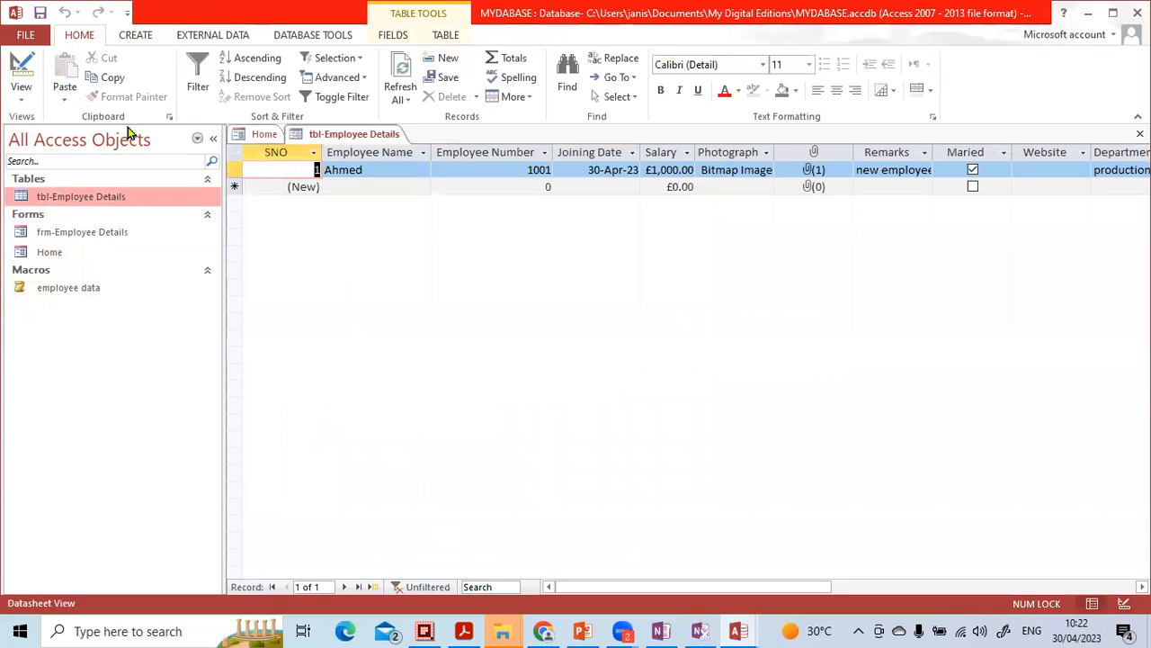
{"action": "left_click", "coordinate": [137, 36]}
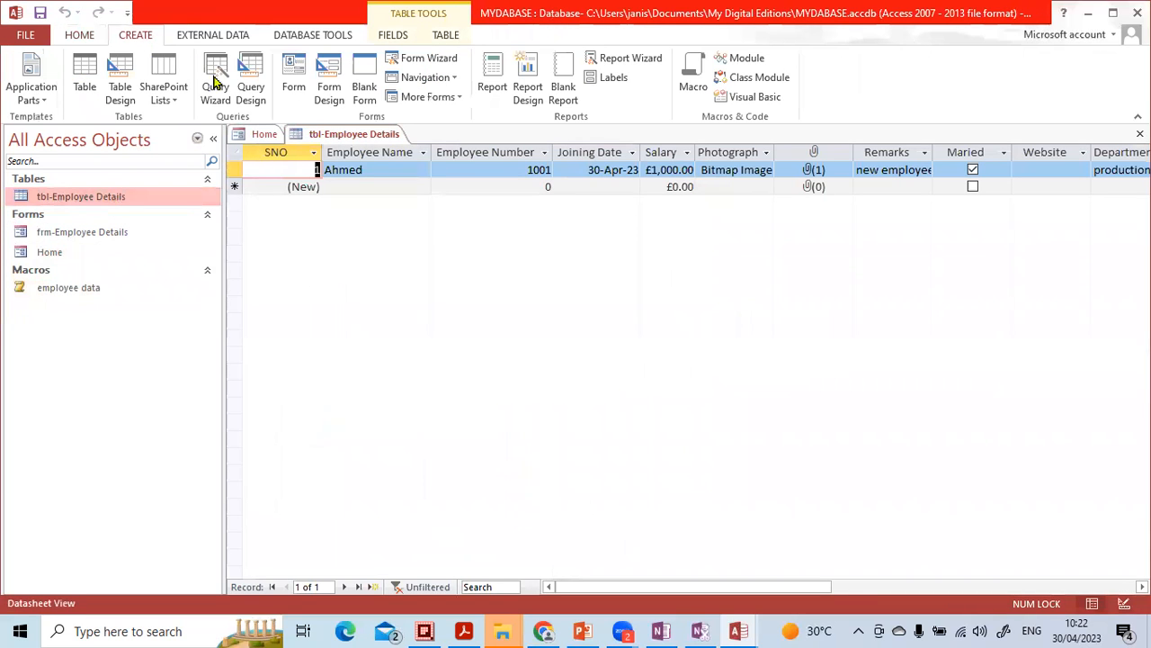
{"action": "left_click", "coordinate": [295, 86]}
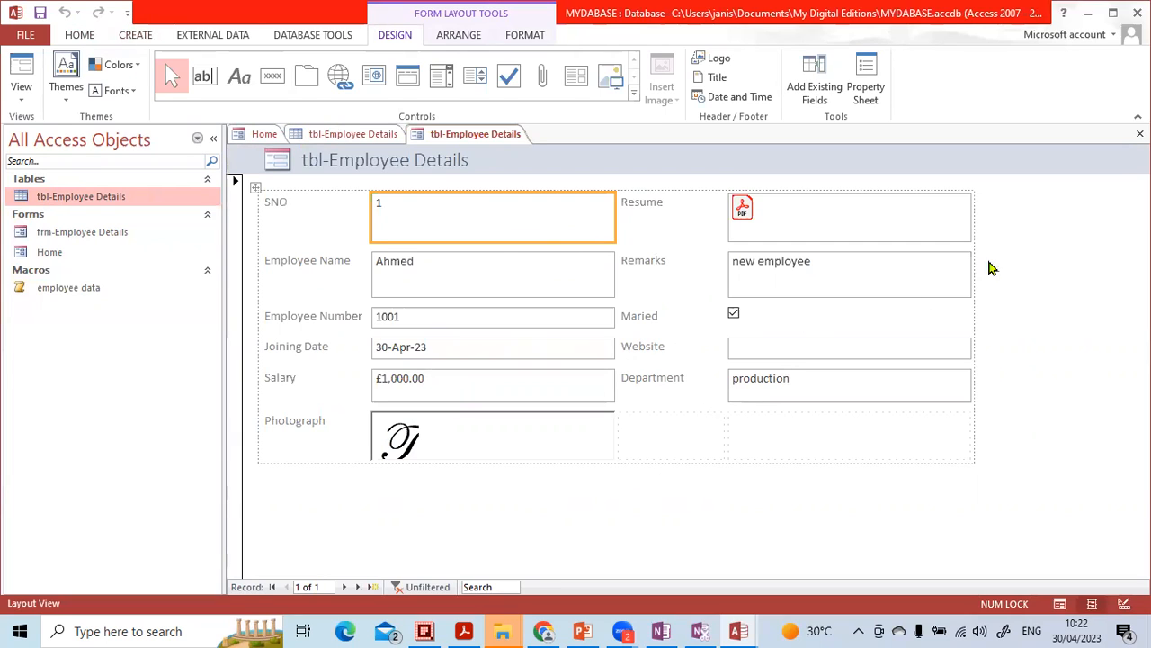
- Close the new form, saving it under the name frm1-Employee Details, and close the source table
{"action": "left_click", "coordinate": [1139, 133]}
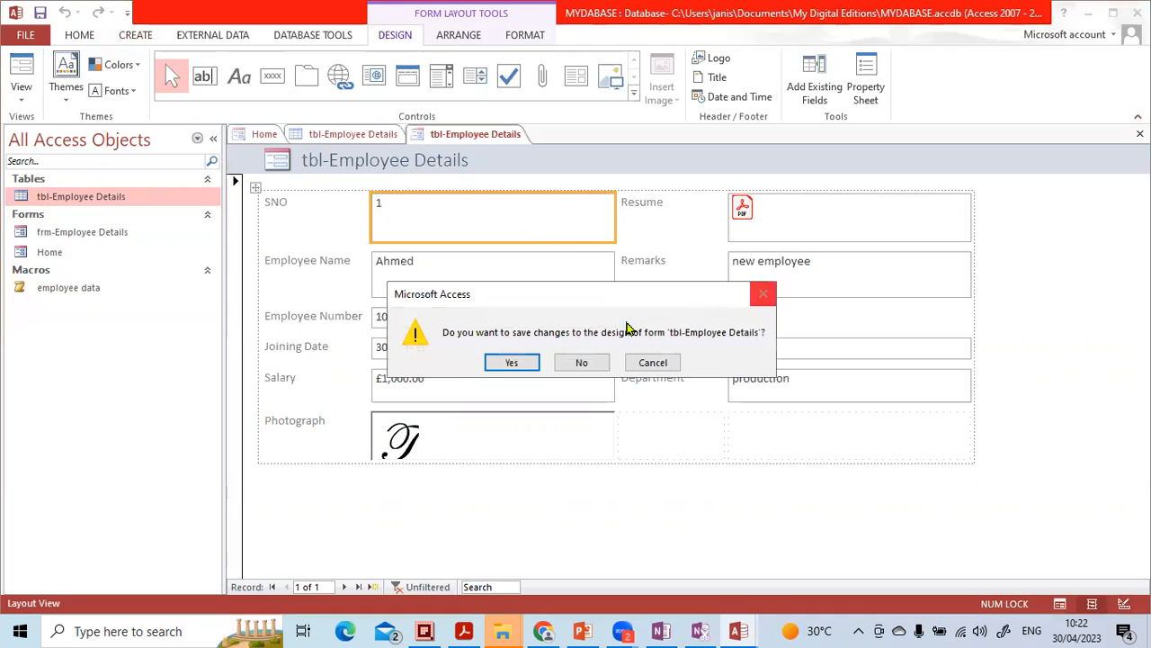
{"action": "left_click", "coordinate": [513, 362]}
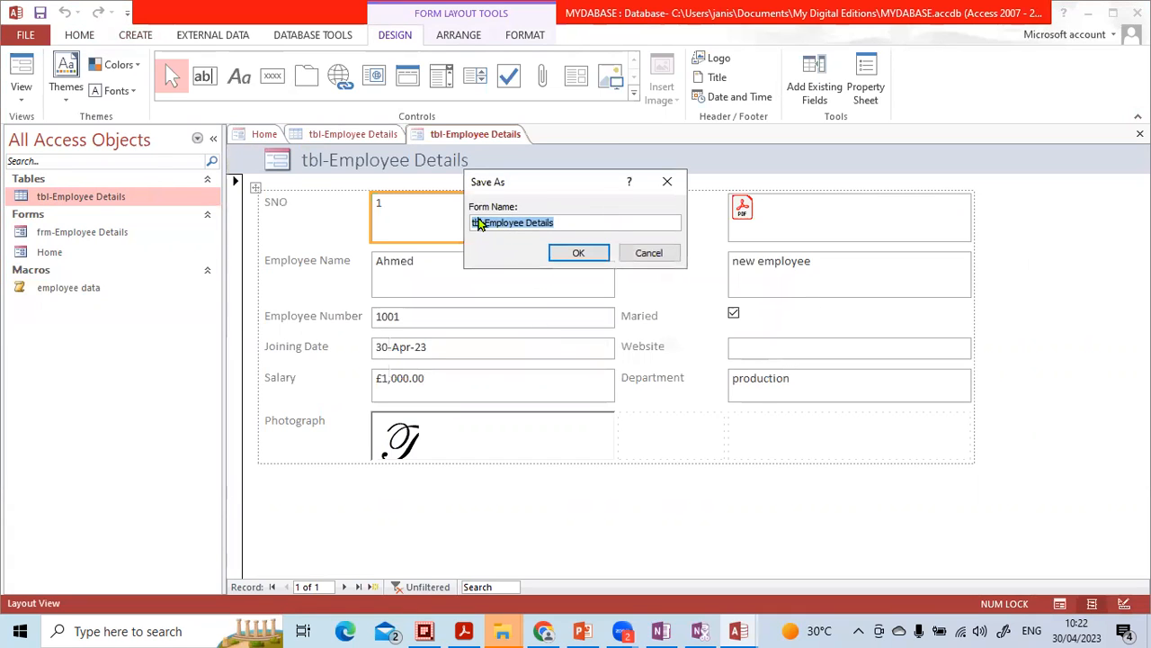
{"action": "left_click", "coordinate": [487, 224]}
{"action": "left_click_drag", "start_coordinate": [483, 223], "coordinate": [441, 226]}
{"action": "key", "text": "Delete"}
{"action": "type", "text": "frma"}
{"action": "key", "text": "Return"}
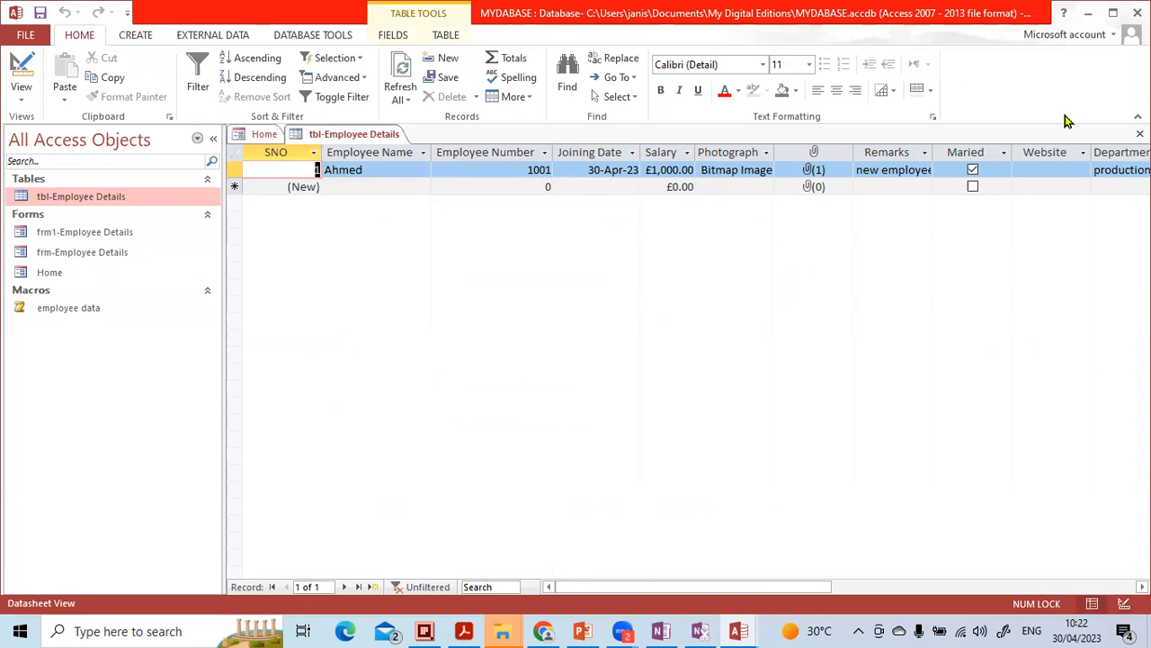
{"action": "left_click", "coordinate": [1140, 133]}
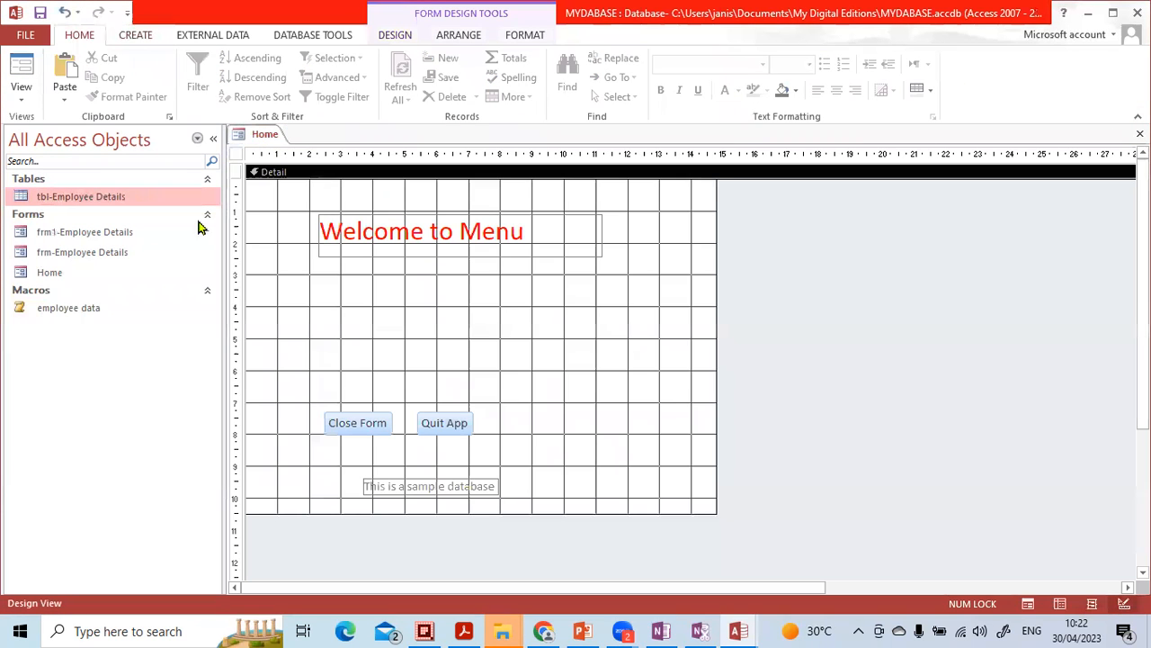
- Delete the old frm-Employee Details form from the database
{"action": "left_click", "coordinate": [122, 252]}
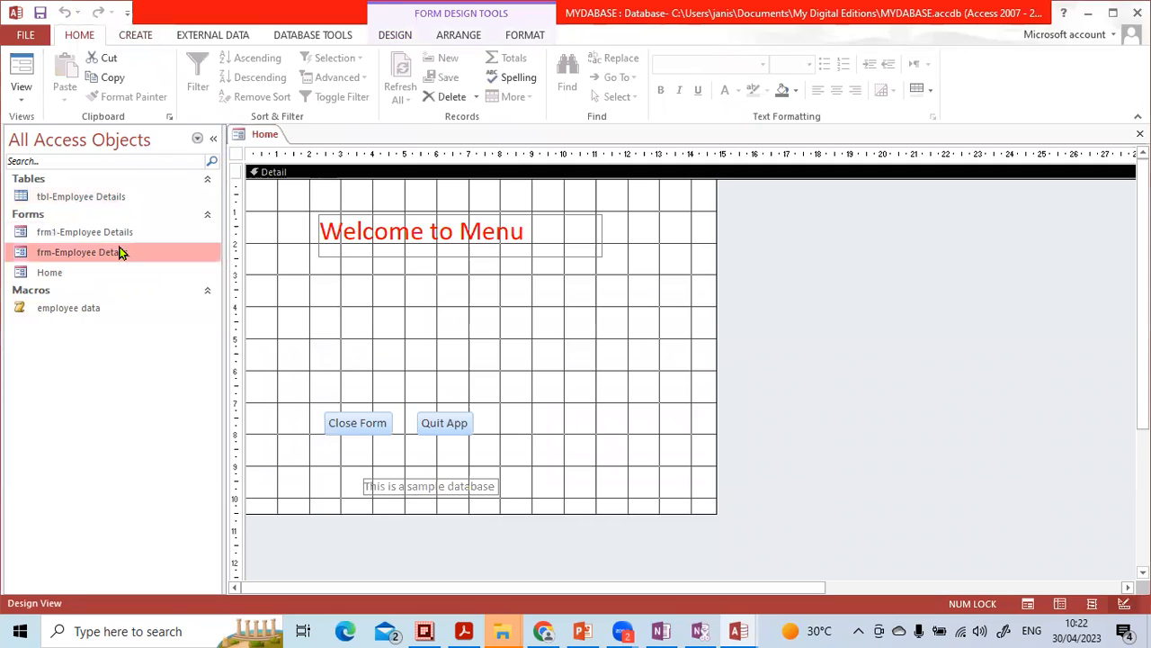
{"action": "key", "text": "Delete"}
{"action": "left_click", "coordinate": [543, 365]}
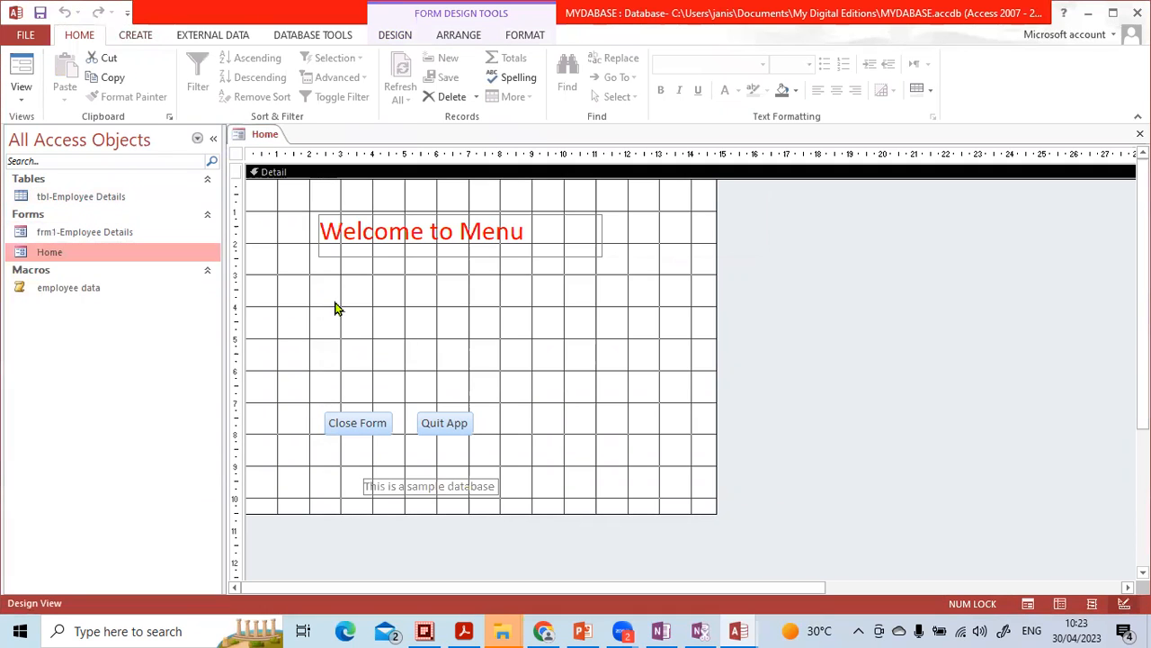
- Open the frm1-Employee Details form to check its fields, and close it to return to the Home form design
{"action": "left_click", "coordinate": [118, 232]}
{"action": "left_click", "coordinate": [114, 196]}
{"action": "left_click", "coordinate": [115, 236]}
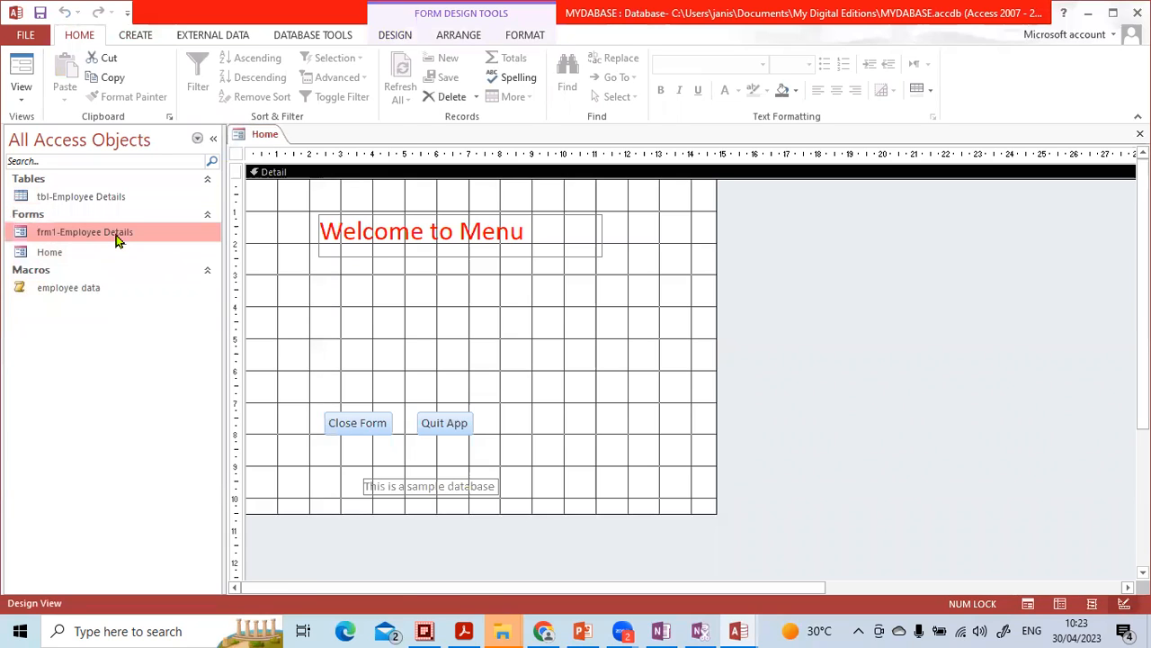
{"action": "double_click", "coordinate": [115, 235]}
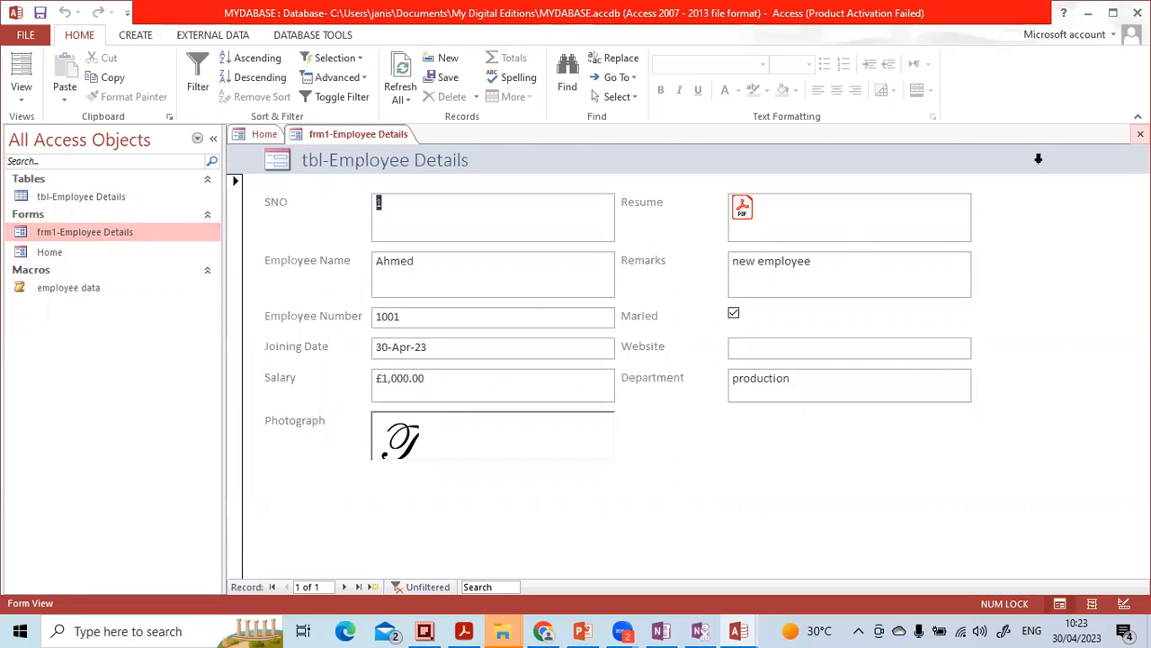
{"action": "left_click", "coordinate": [1141, 134]}
{"action": "double_click", "coordinate": [409, 313]}
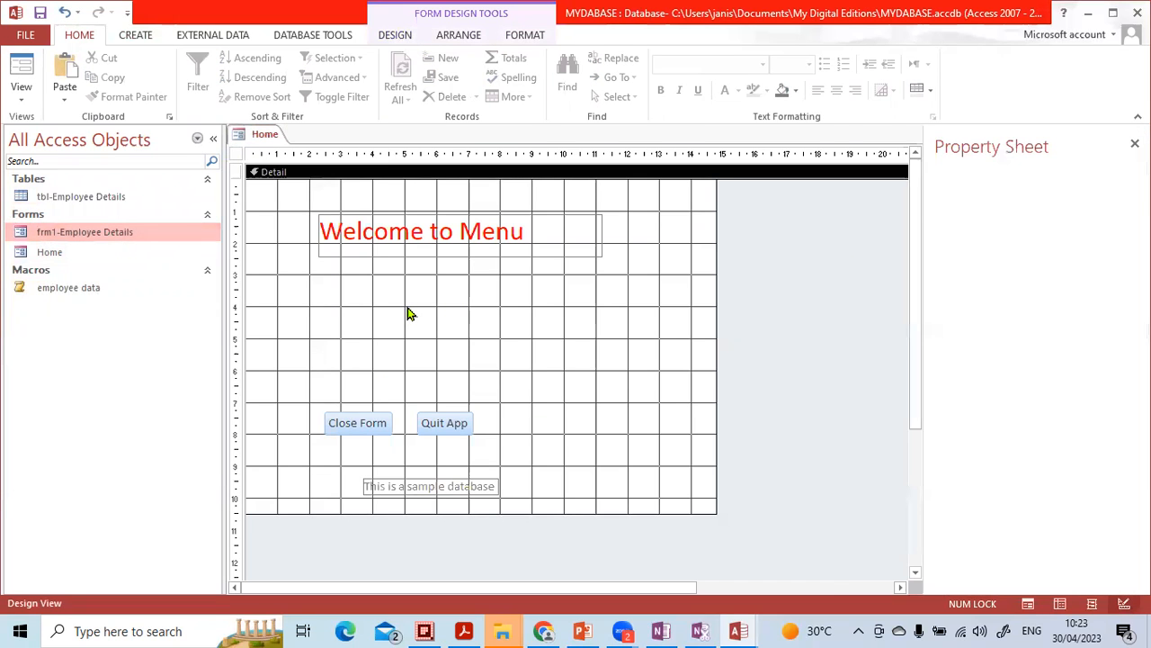
{"action": "left_click", "coordinate": [1134, 143]}
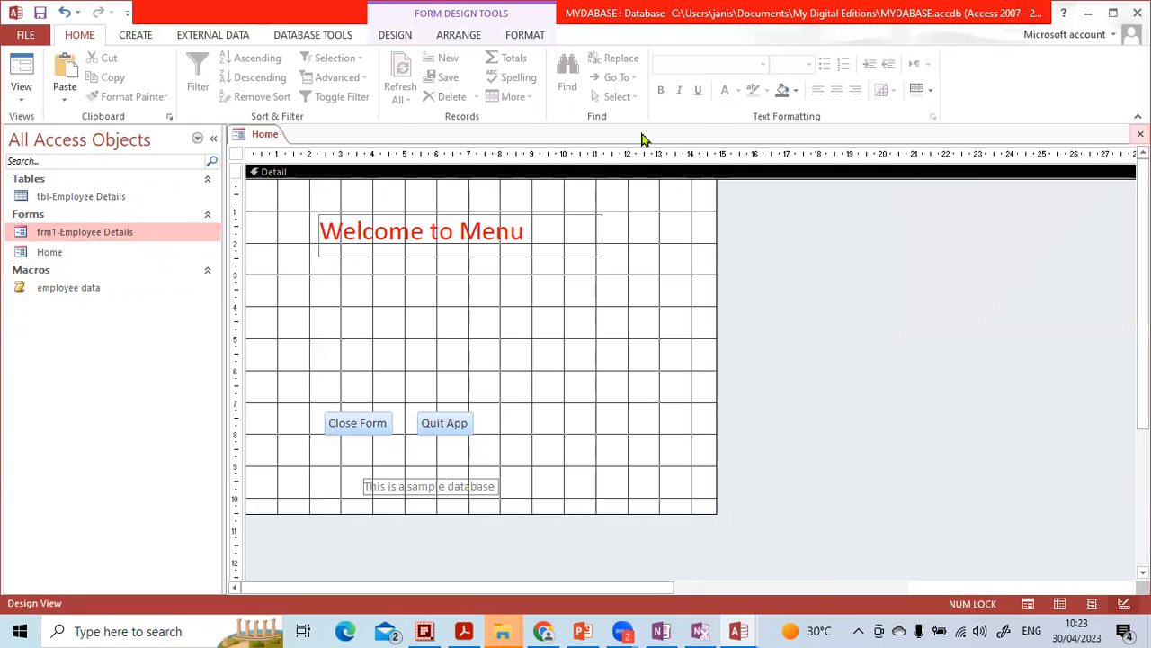
- Add a command button below the Home form's heading that opens frm1-Employee Details and shows all the records
{"action": "left_click", "coordinate": [388, 37]}
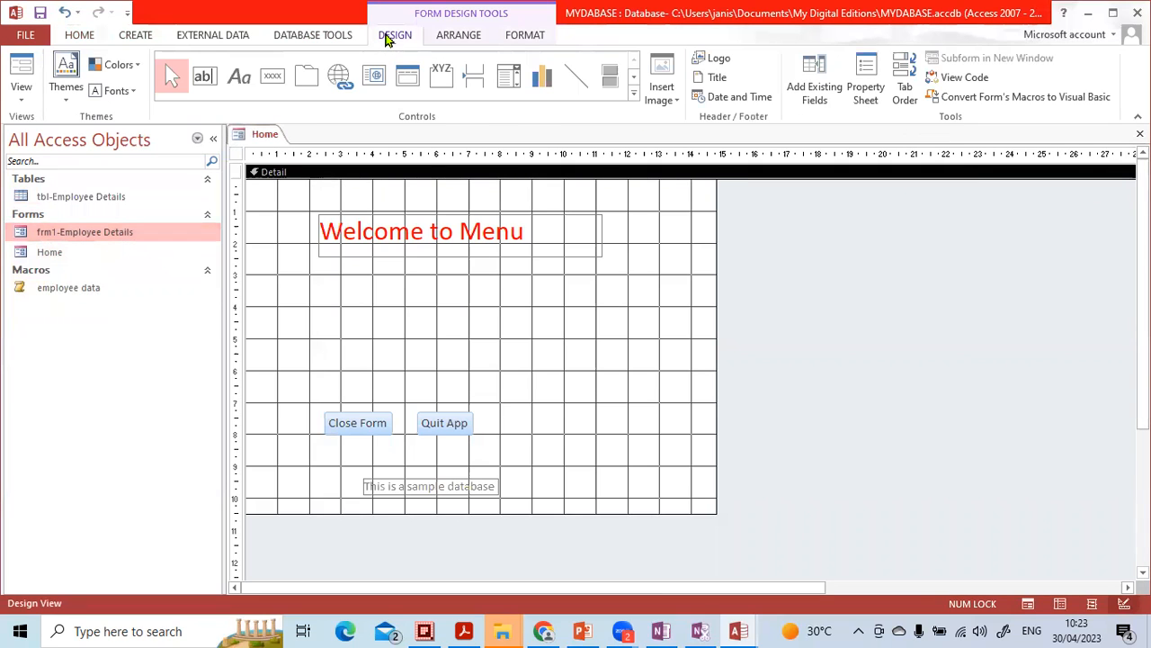
{"action": "left_click", "coordinate": [274, 76]}
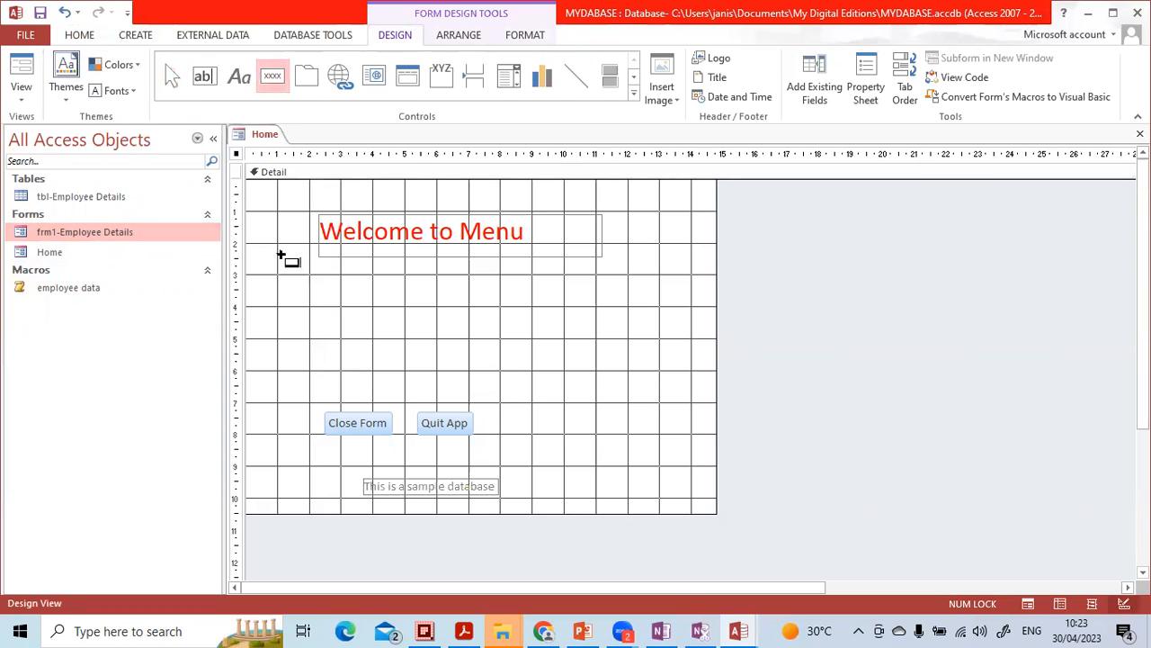
{"action": "left_click", "coordinate": [296, 310]}
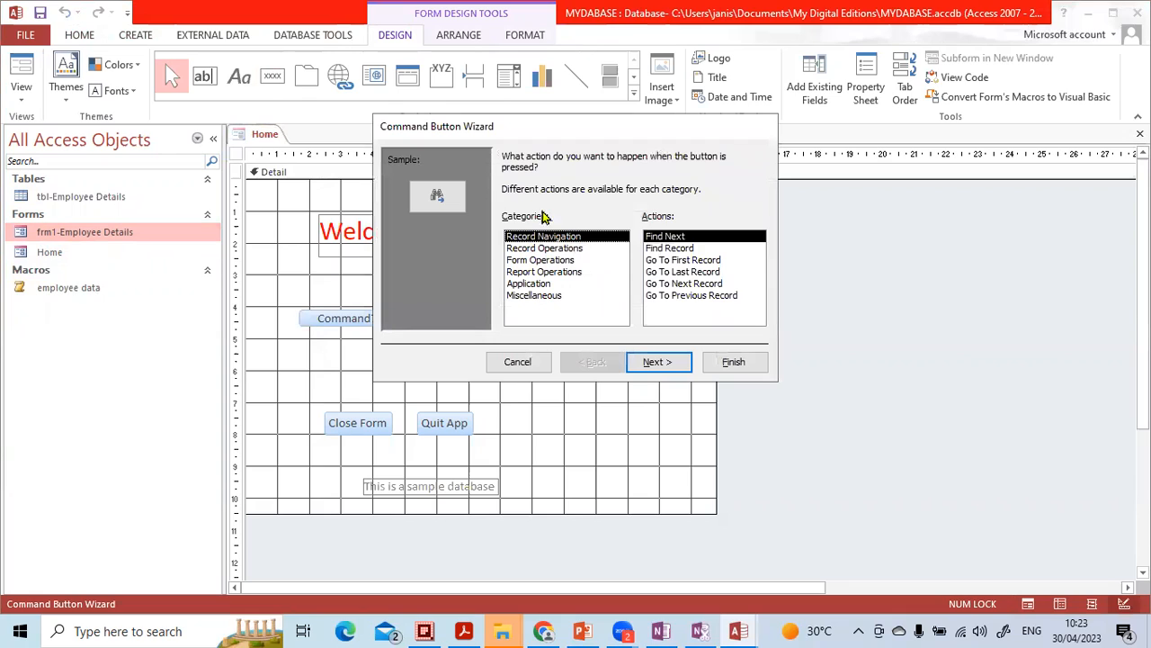
{"action": "left_click", "coordinate": [536, 260]}
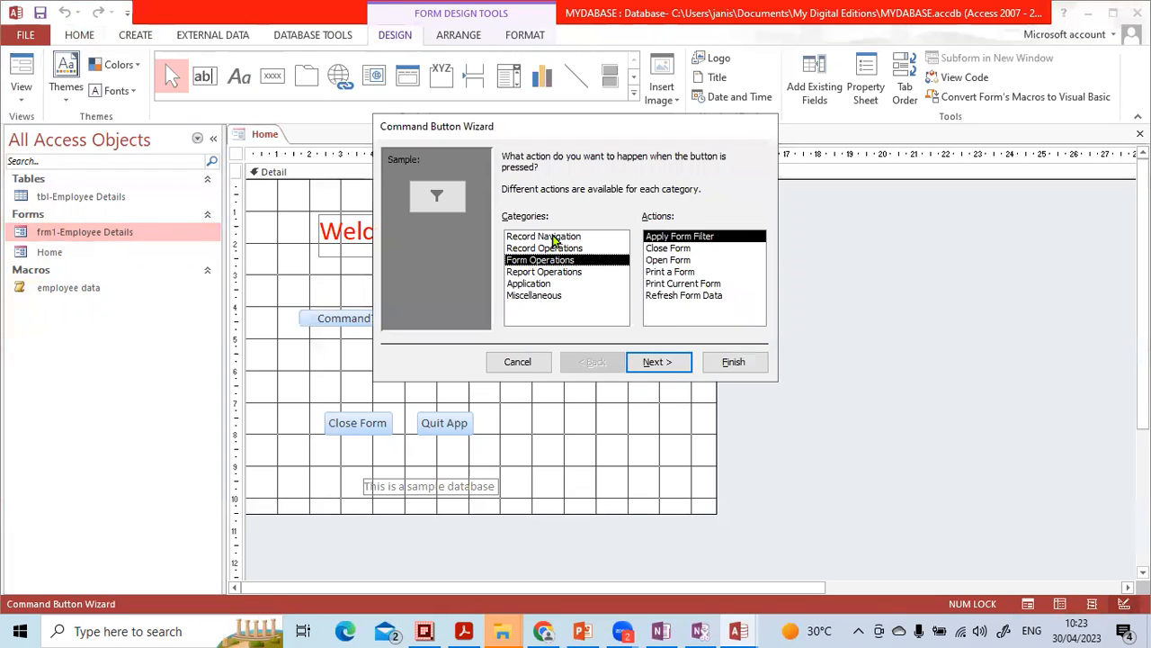
{"action": "left_click", "coordinate": [653, 261]}
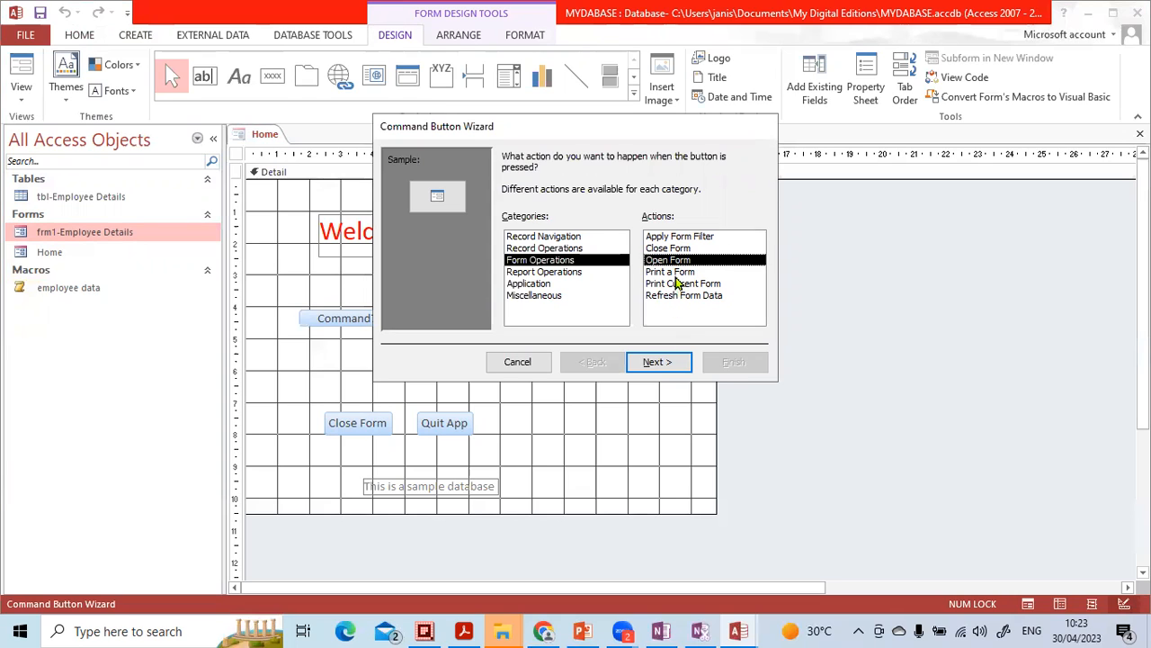
{"action": "left_click", "coordinate": [676, 361]}
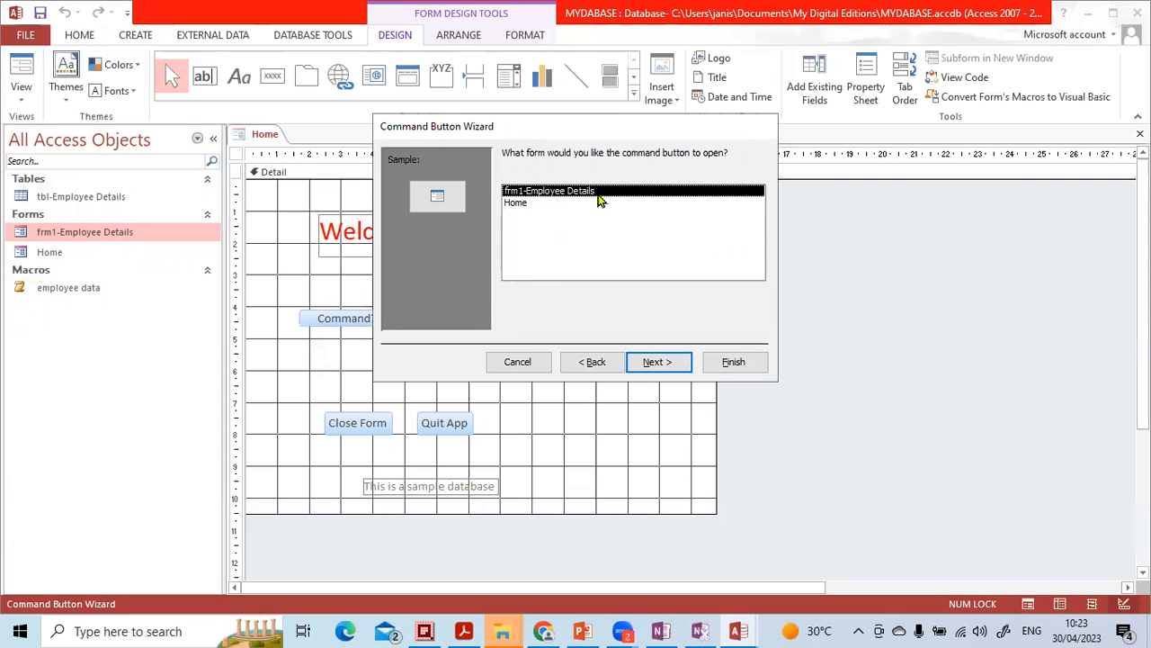
{"action": "left_click", "coordinate": [658, 363]}
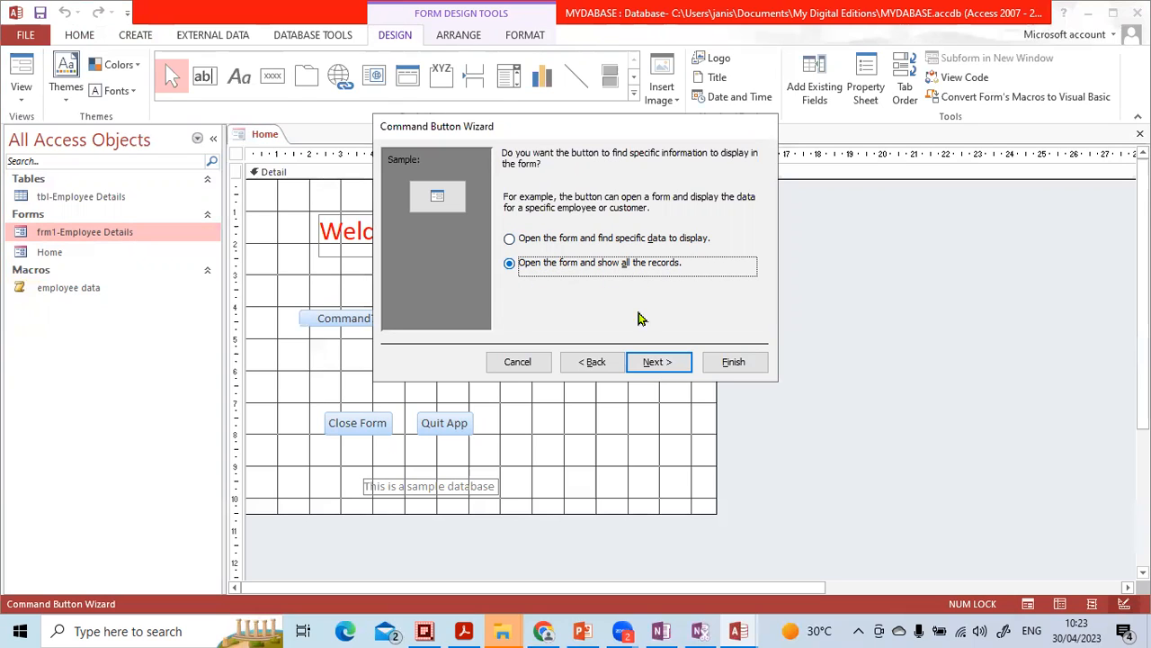
{"action": "left_click", "coordinate": [629, 356]}
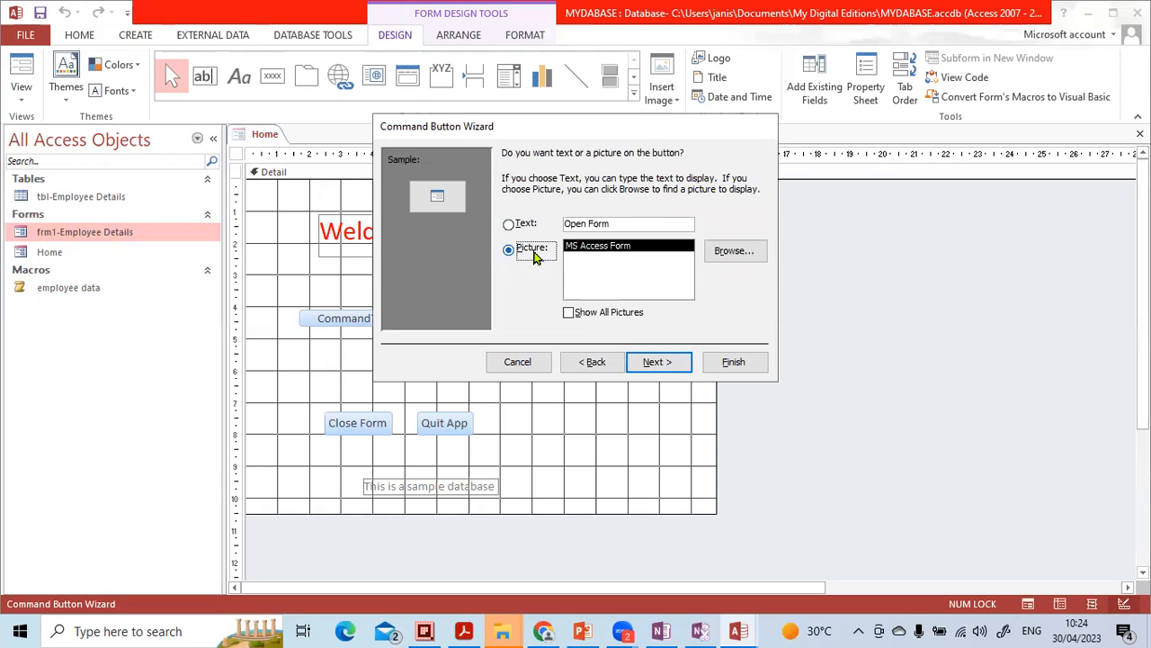
- Give the new command button the text Employee Data and the name emp, and finish the wizard
{"action": "left_click", "coordinate": [528, 226]}
{"action": "left_click_drag", "start_coordinate": [618, 228], "coordinate": [549, 223]}
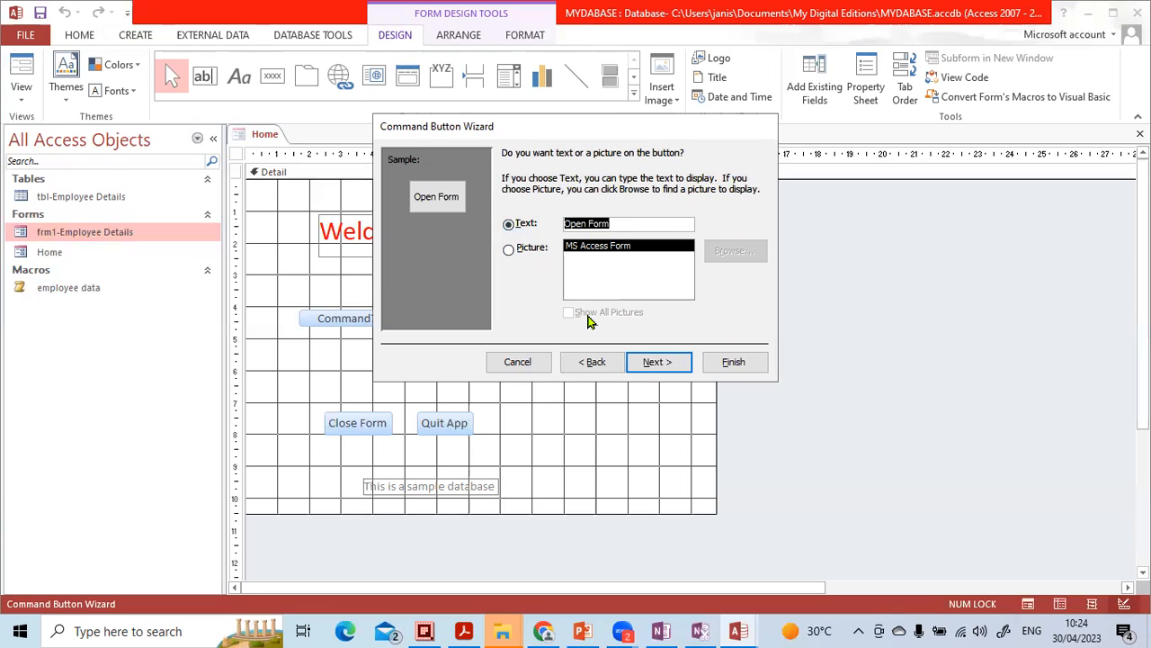
{"action": "type", "text": "Emp"}
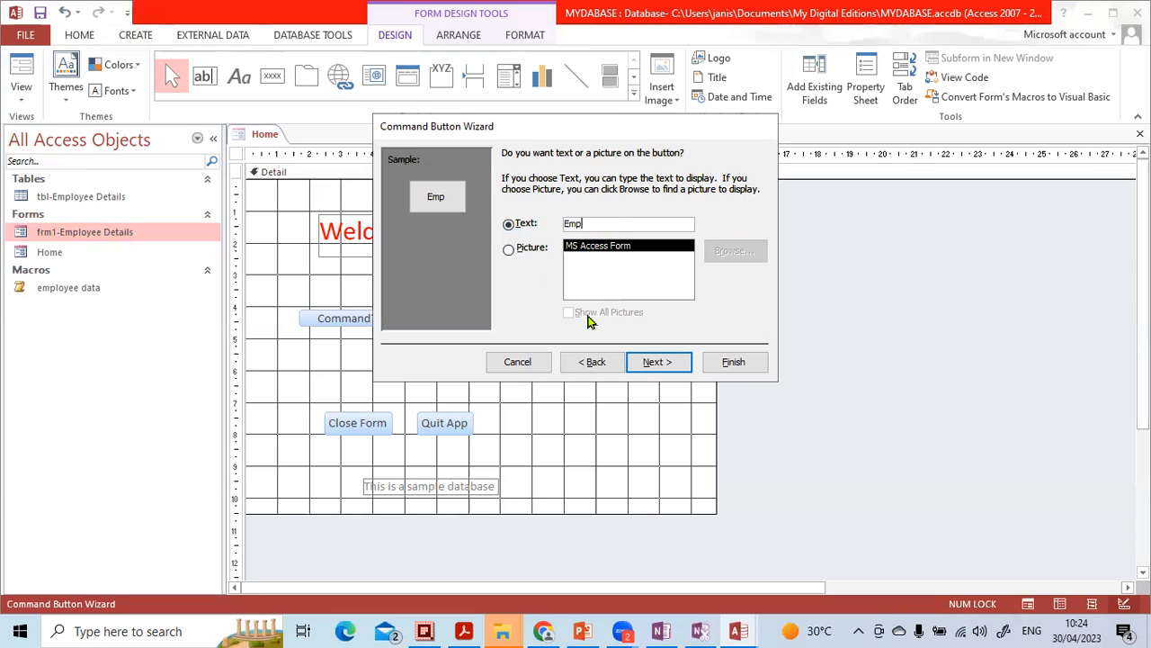
{"action": "type", "text": "loyee Data"}
{"action": "left_click", "coordinate": [650, 359]}
{"action": "left_click", "coordinate": [662, 361]}
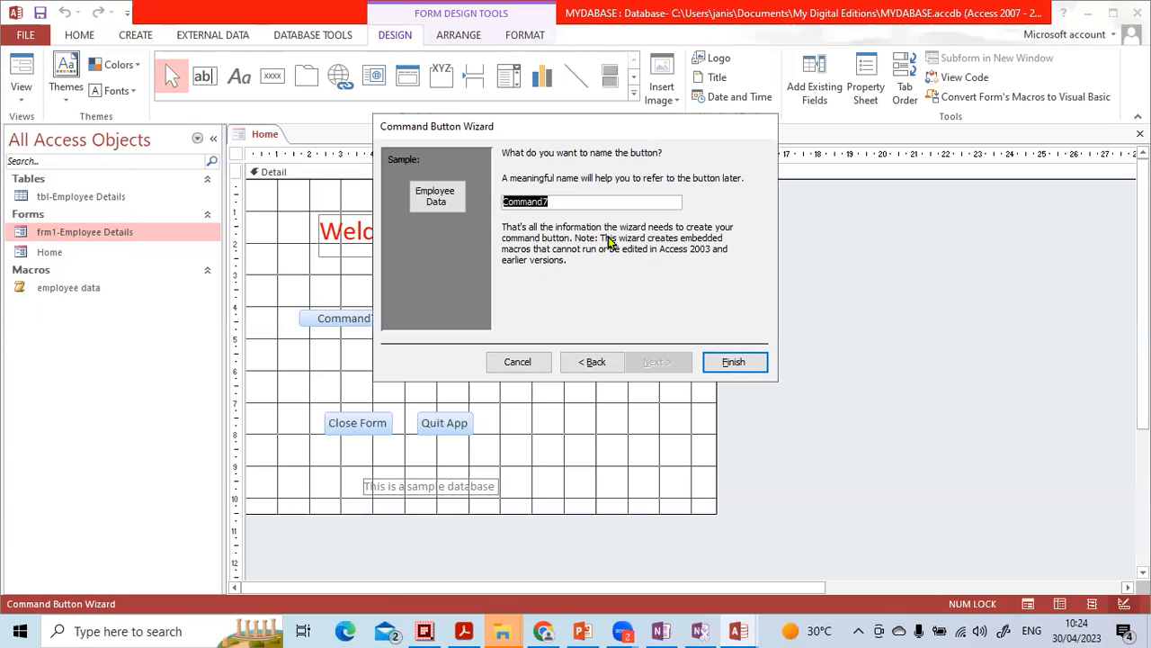
{"action": "type", "text": "emp"}
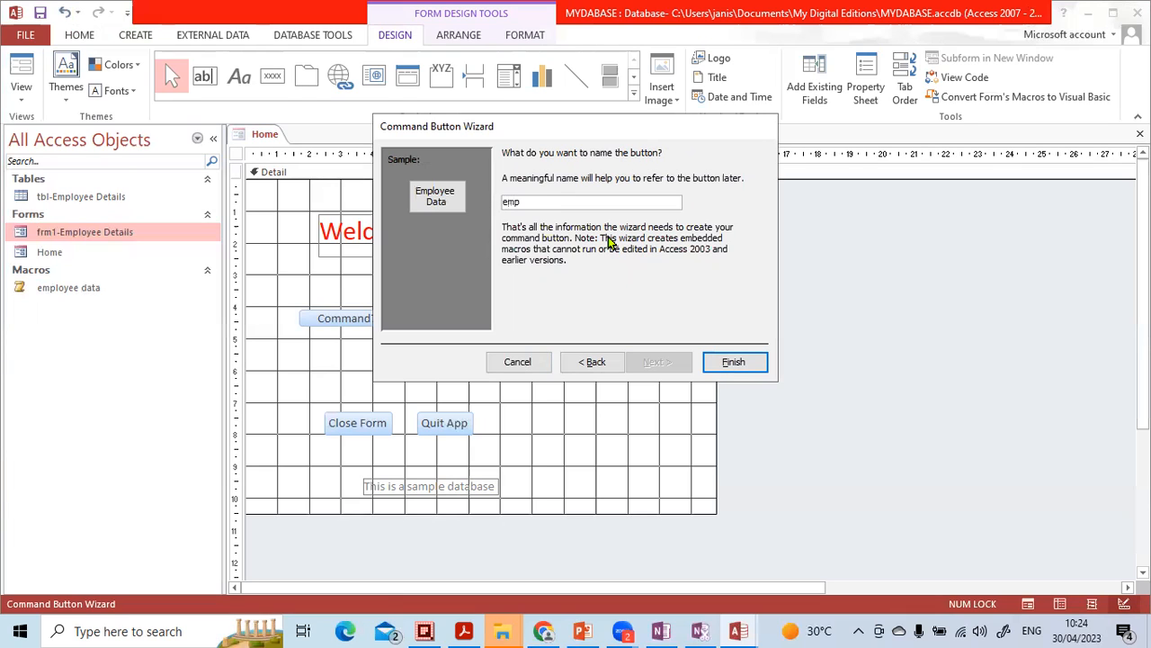
{"action": "left_click", "coordinate": [733, 361]}
{"action": "left_click", "coordinate": [629, 354]}
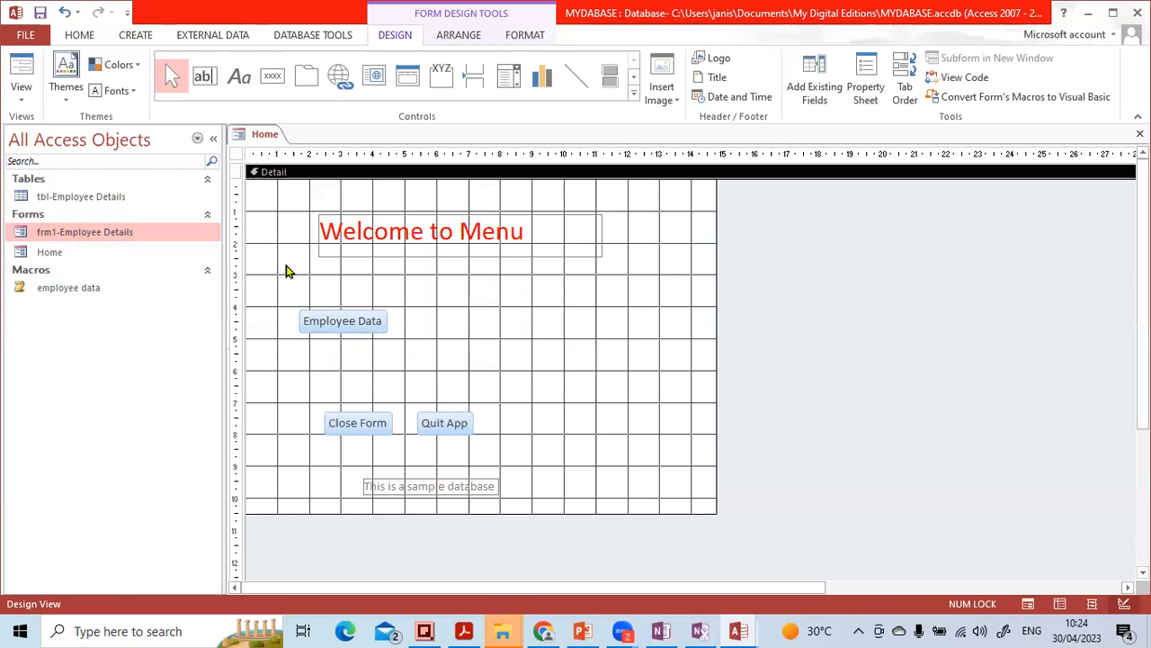
- Collapse the Navigation Pane and move the Employee Data button up toward the form's left edge, just below the heading
{"action": "left_click", "coordinate": [215, 138]}
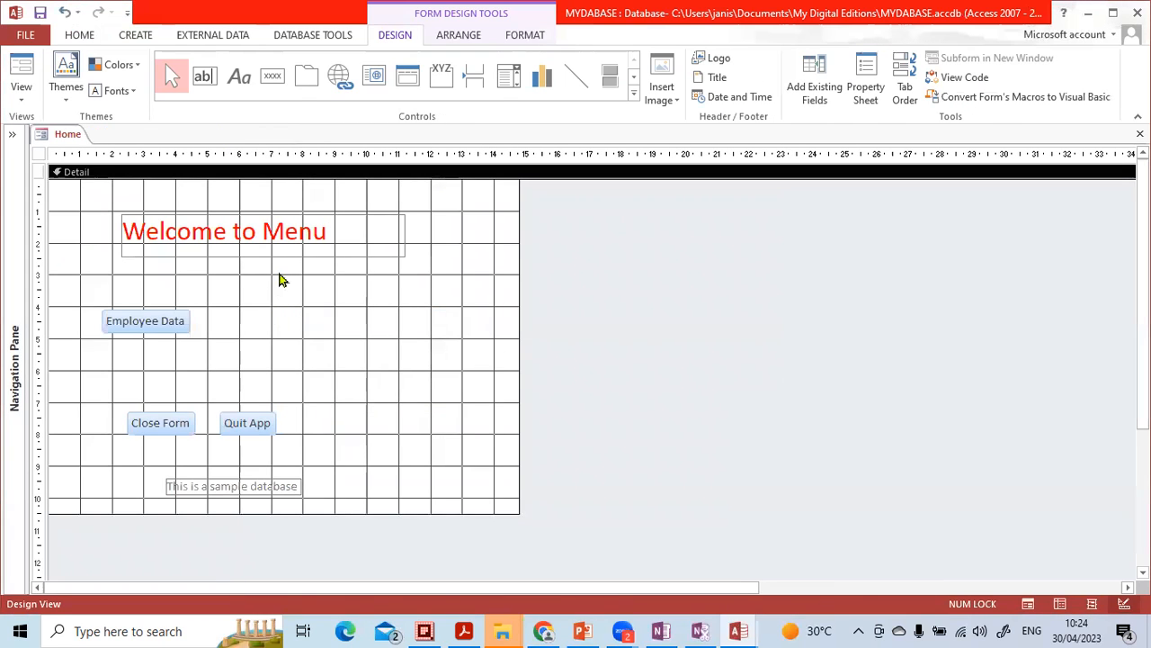
{"action": "left_click", "coordinate": [114, 290]}
{"action": "left_click_drag", "start_coordinate": [114, 290], "coordinate": [90, 291]}
{"action": "left_click", "coordinate": [205, 384]}
- Move the Quit App and Close Form buttons to the form's lower-right area, beside the sample database label
{"action": "left_click_drag", "start_coordinate": [238, 421], "coordinate": [475, 478]}
{"action": "left_click_drag", "start_coordinate": [192, 422], "coordinate": [402, 485]}
{"action": "left_click", "coordinate": [405, 350]}
- Close the Home form with its design changes saved, and exit Access
{"action": "left_click", "coordinate": [1139, 133]}
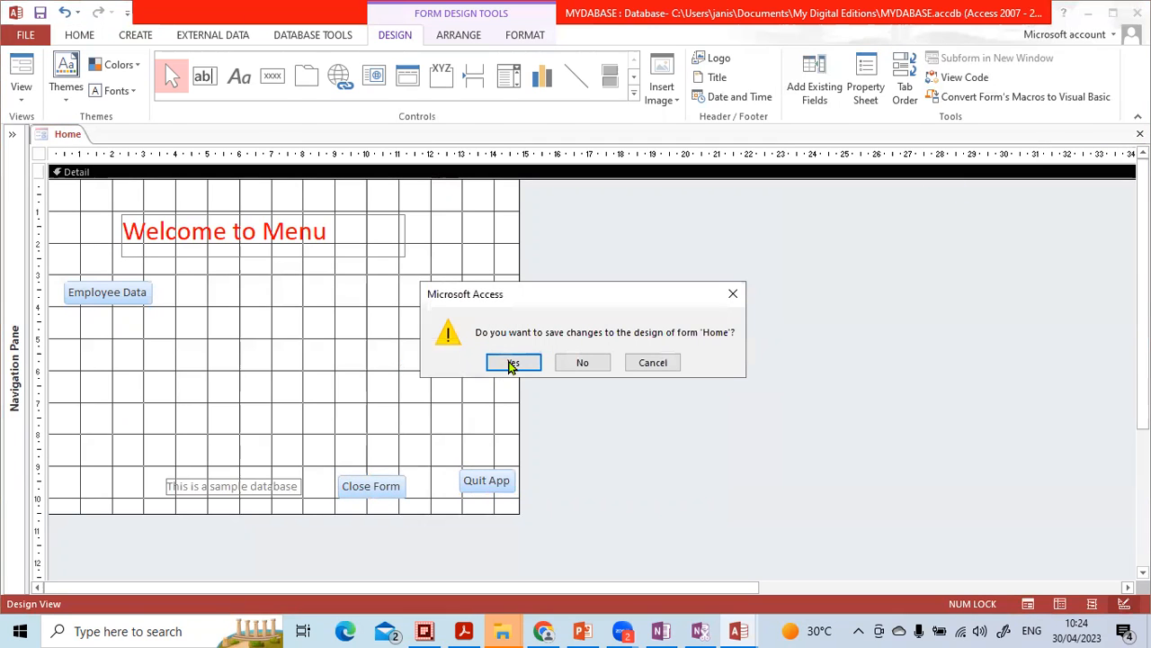
{"action": "left_click", "coordinate": [510, 363]}
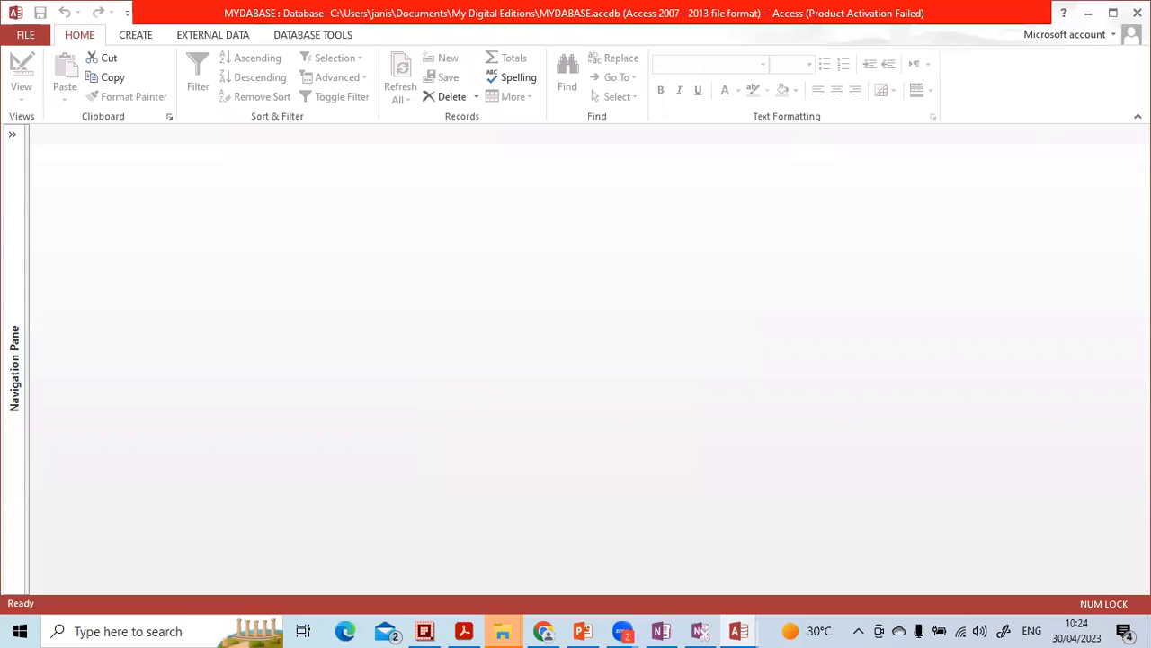
{"action": "left_click", "coordinate": [1137, 12]}
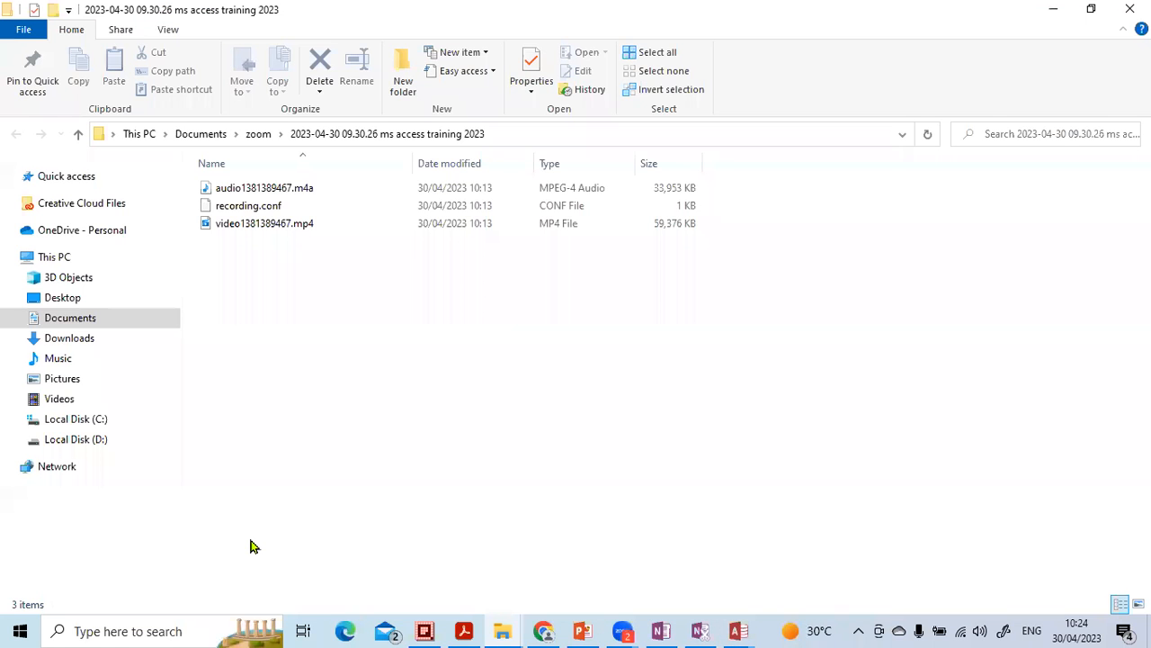
- Relaunch Access and reopen the recent MYDABASE.accdb database
{"action": "left_click", "coordinate": [144, 630]}
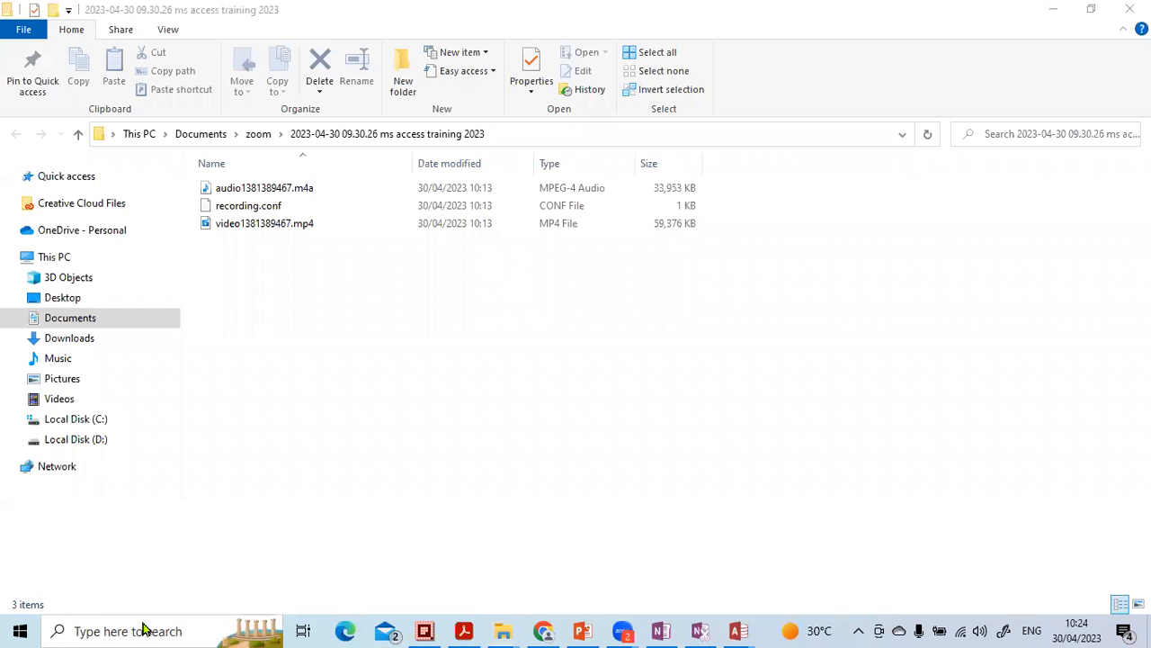
{"action": "type", "text": "a"}
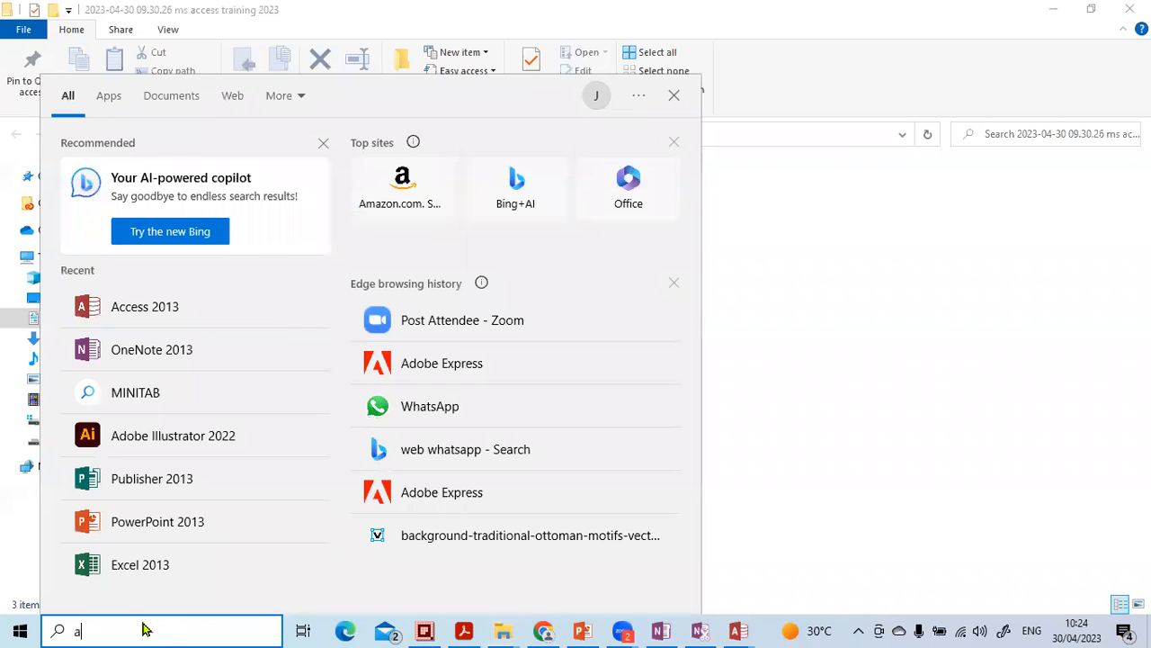
{"action": "left_click", "coordinate": [173, 172]}
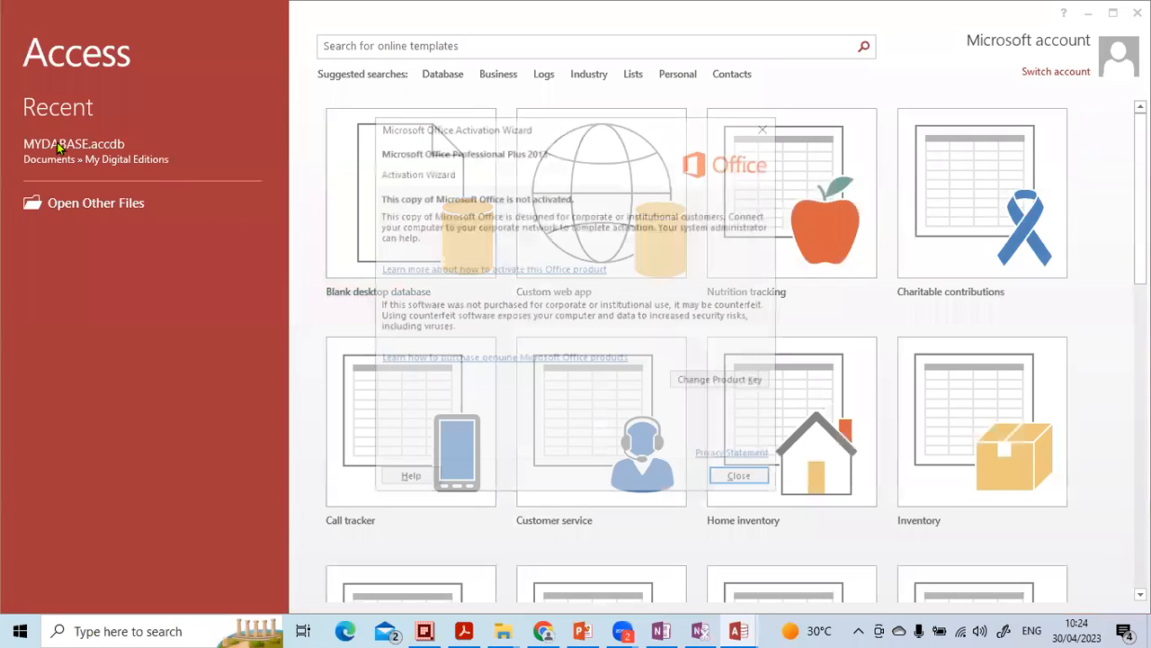
{"action": "left_click", "coordinate": [740, 479]}
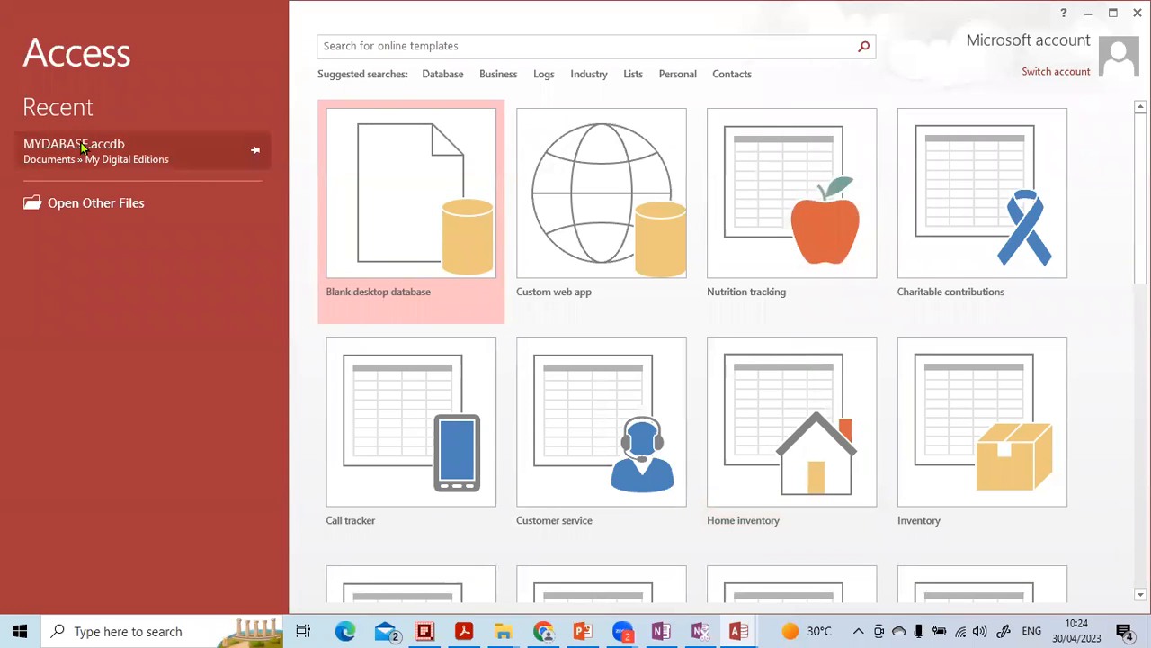
{"action": "left_click", "coordinate": [90, 142]}
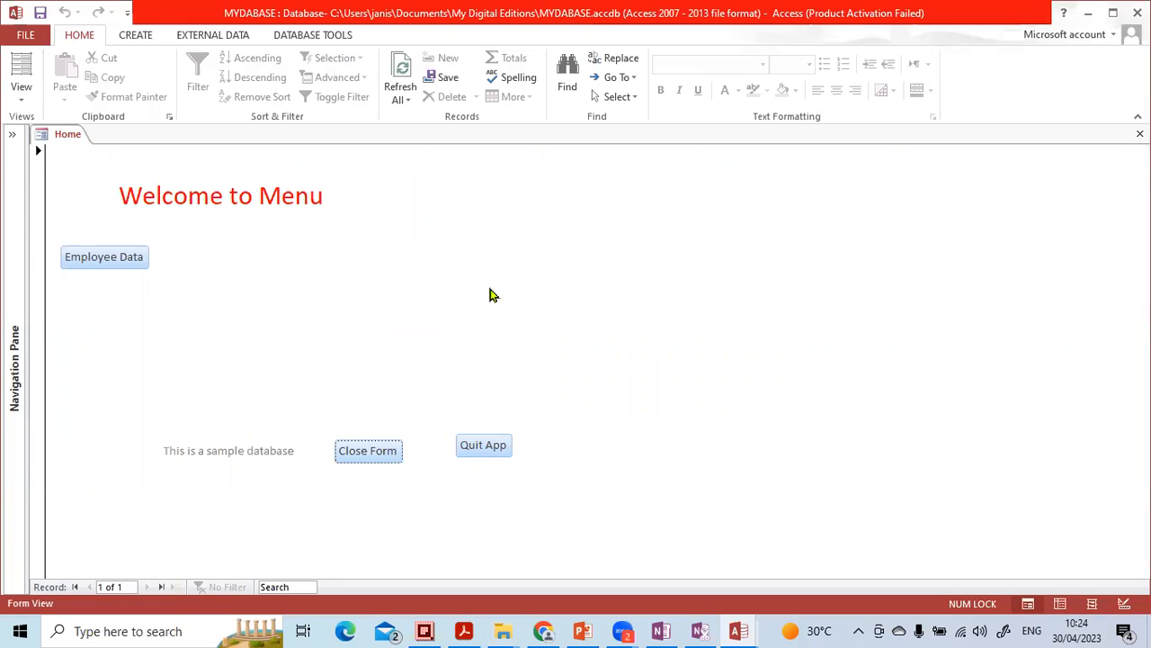
- Open the employee details form from the Home menu and start a new record with the employee's name and employee number
{"action": "left_click", "coordinate": [90, 261]}
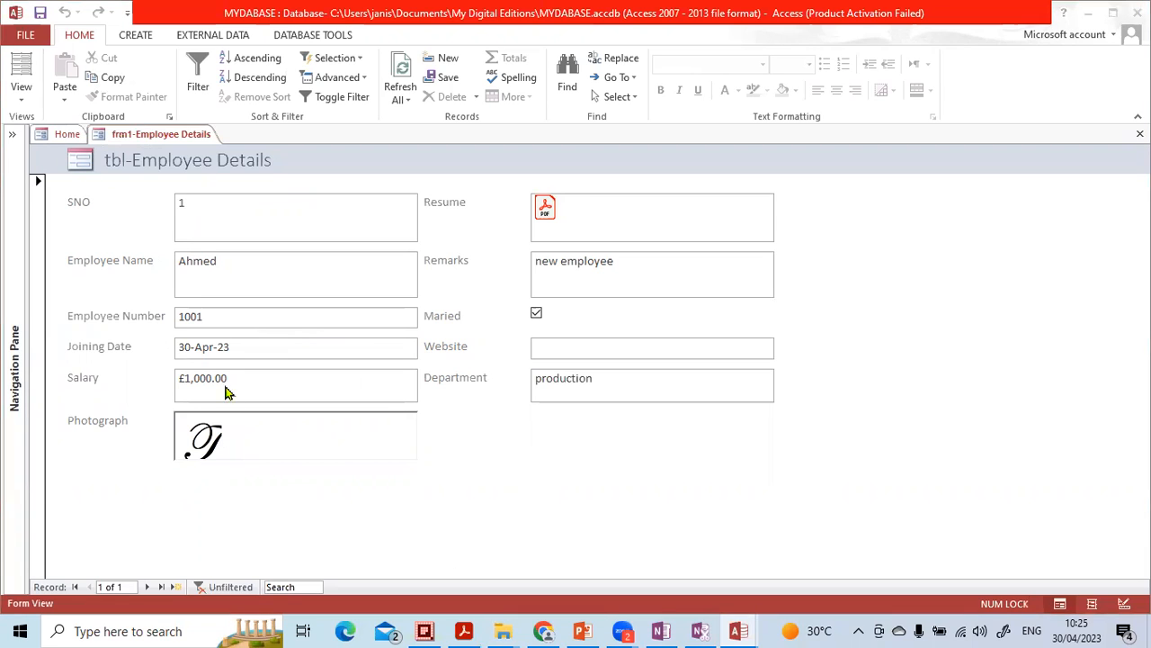
{"action": "left_click", "coordinate": [175, 586]}
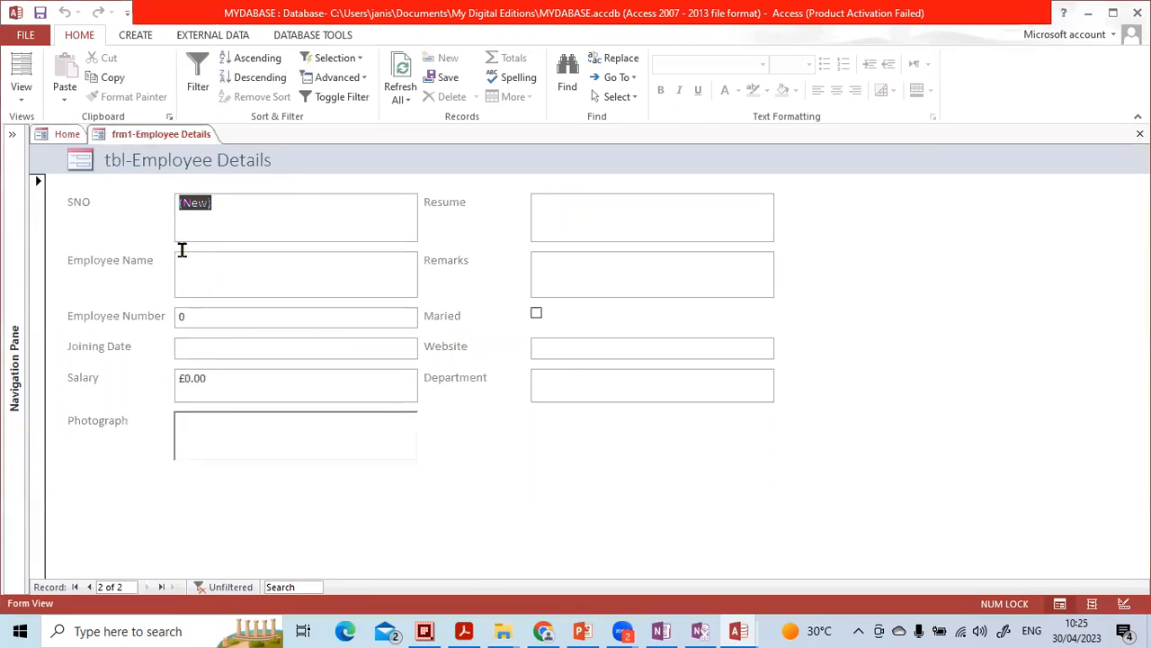
{"action": "left_click", "coordinate": [234, 268]}
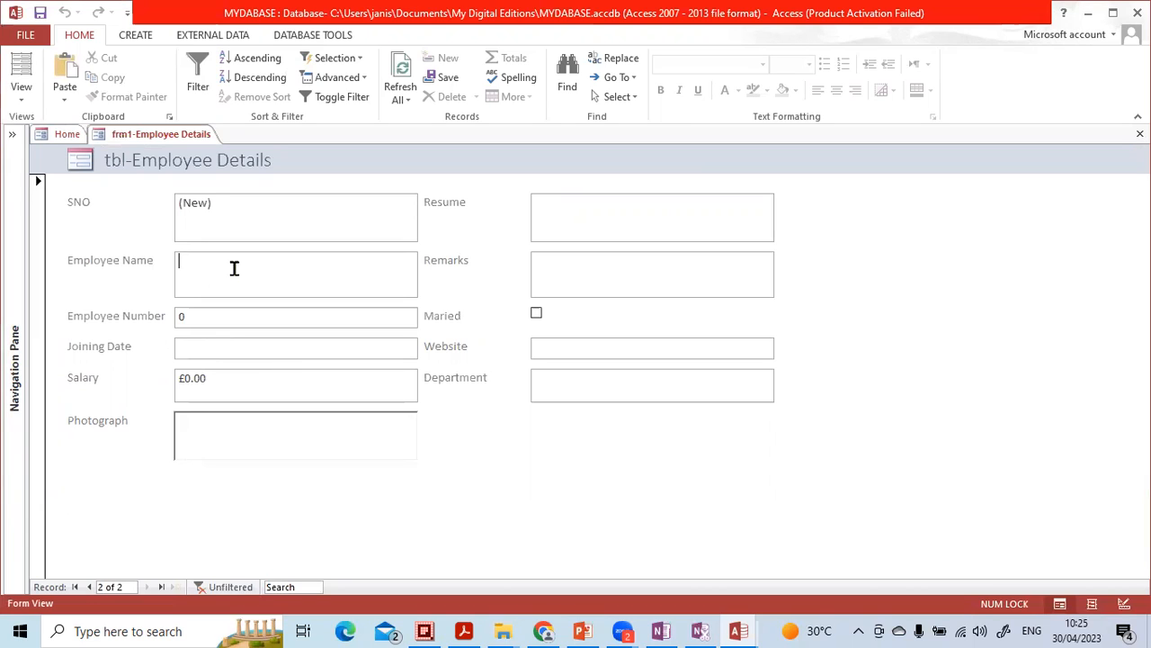
{"action": "key", "text": "Caps_Lock"}
{"action": "type", "text": "I"}
{"action": "key", "text": "Caps_Lock"}
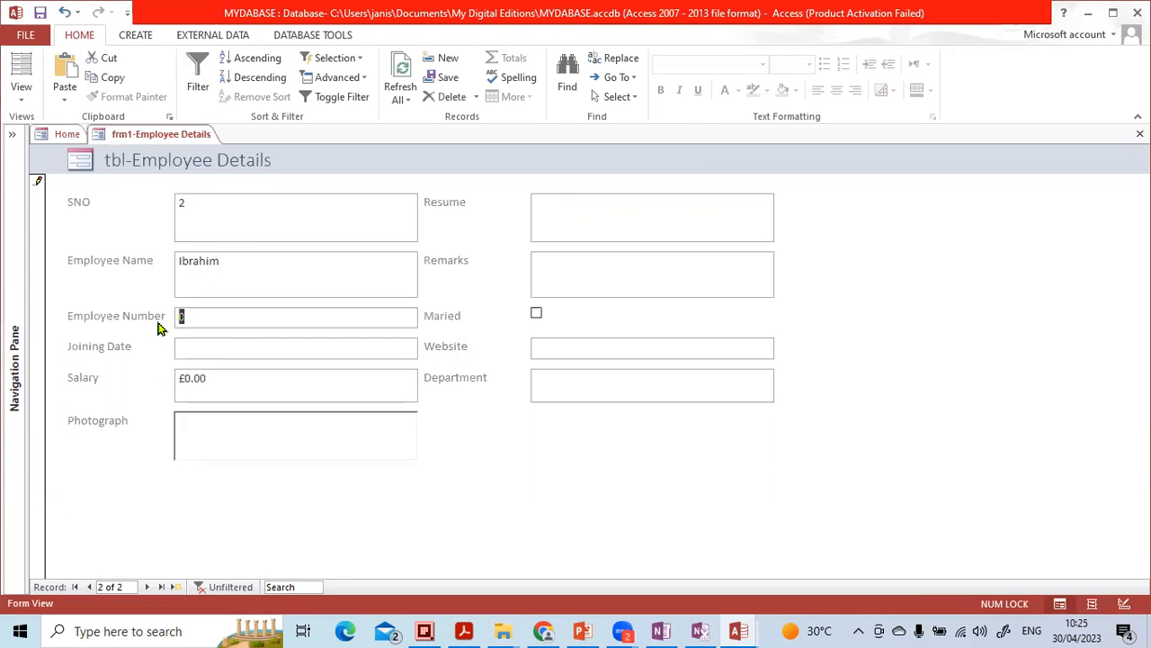
{"action": "type", "text": "002"}
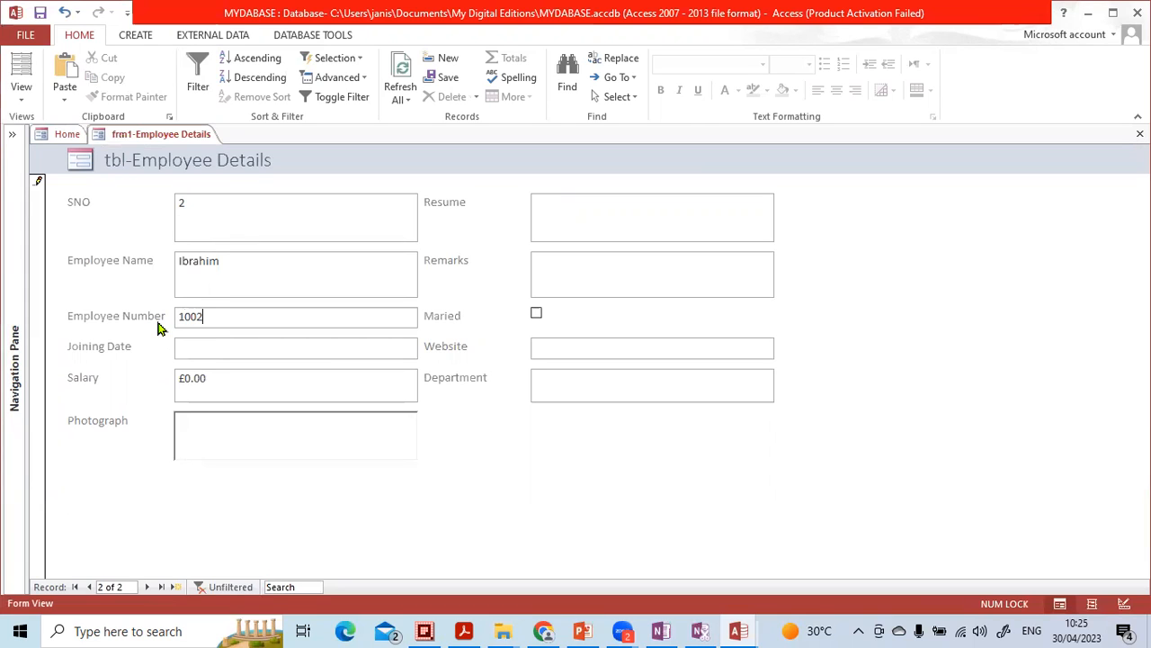
- Set the new record's joining date to 30-Apr-23 and the salary to 2000
{"action": "left_click", "coordinate": [425, 347]}
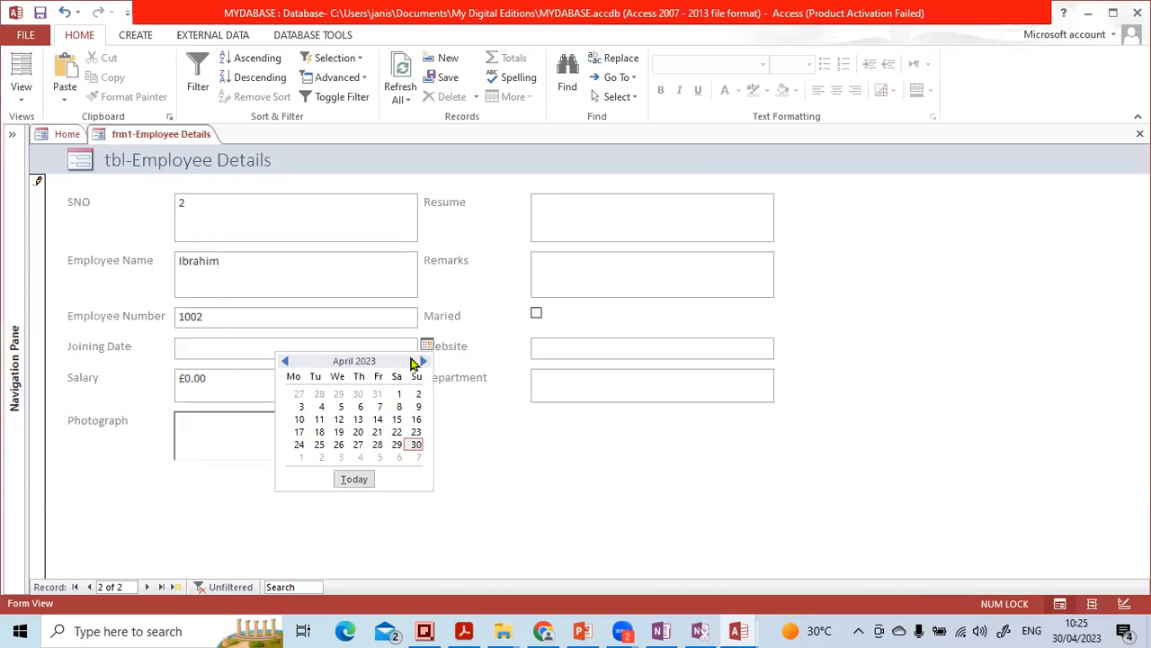
{"action": "left_click", "coordinate": [415, 445]}
{"action": "left_click_drag", "start_coordinate": [267, 378], "coordinate": [120, 378]}
{"action": "type", "text": "2000"}
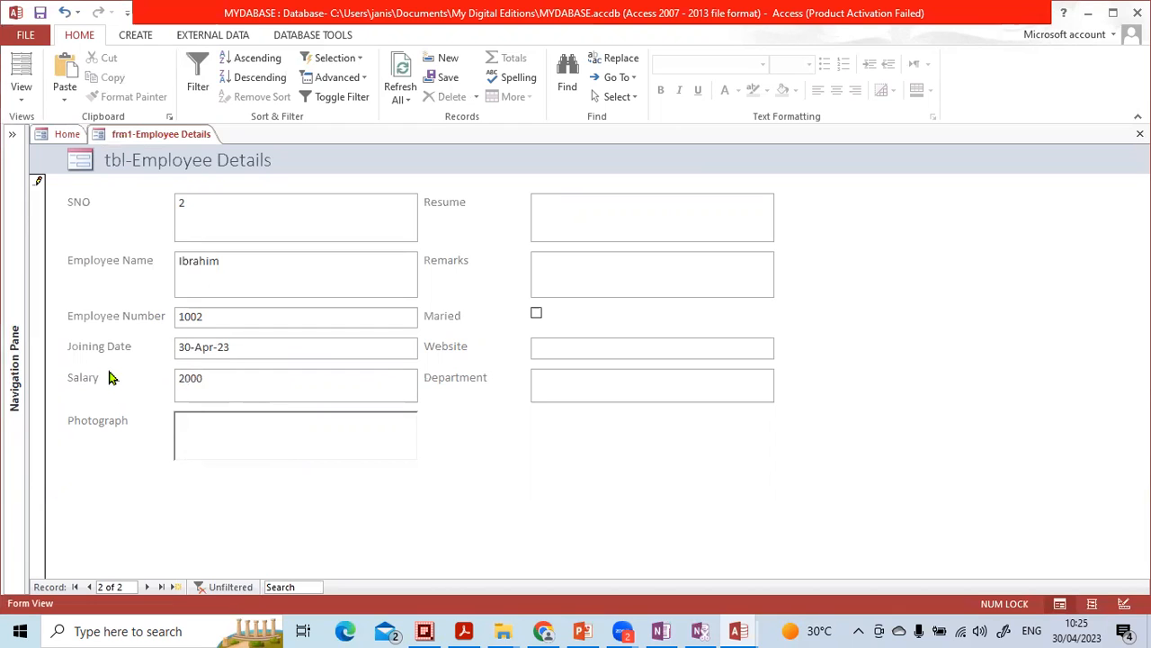
{"action": "left_click", "coordinate": [268, 443]}
{"action": "right_click", "coordinate": [268, 442]}
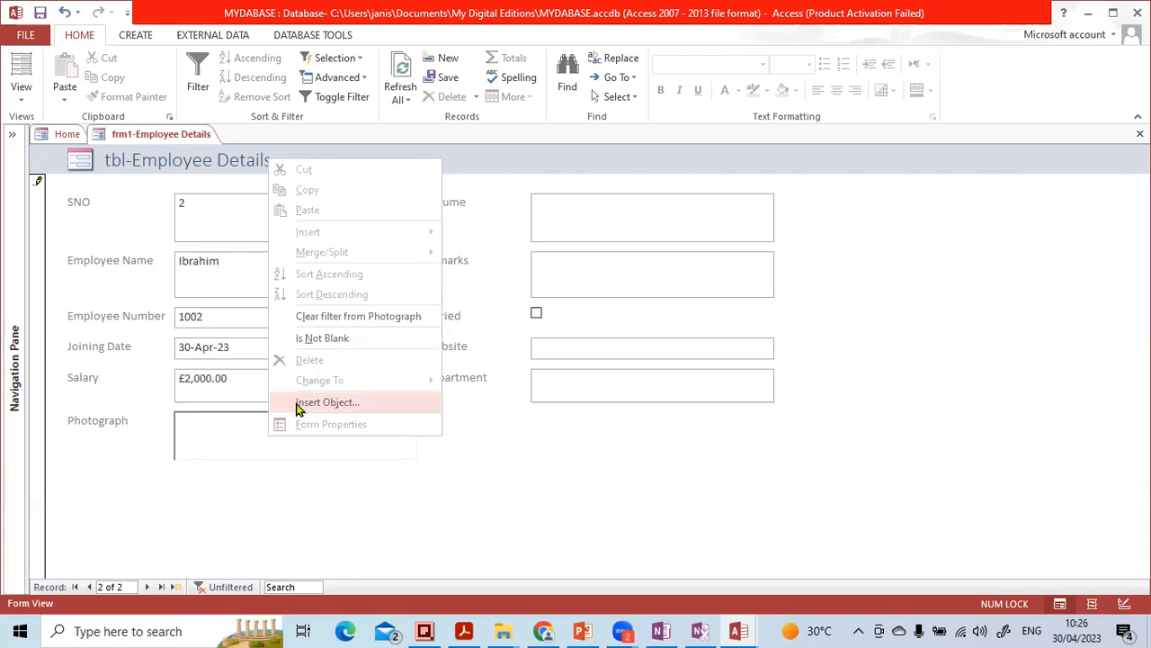
{"action": "left_click", "coordinate": [557, 208]}
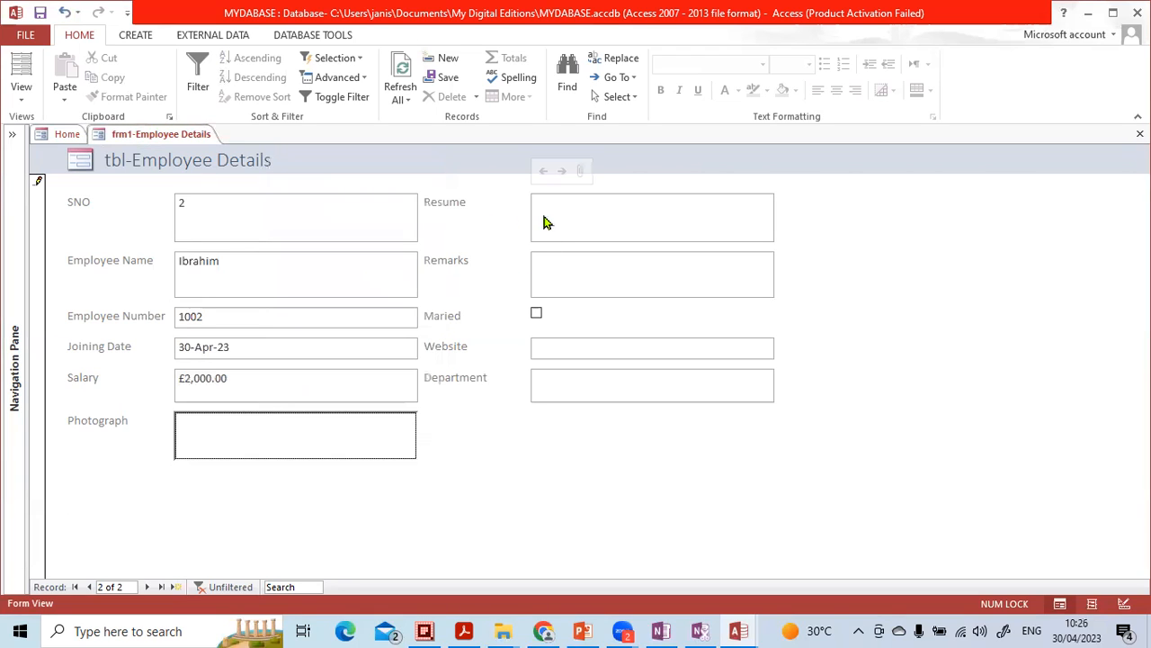
{"action": "left_click", "coordinate": [553, 220]}
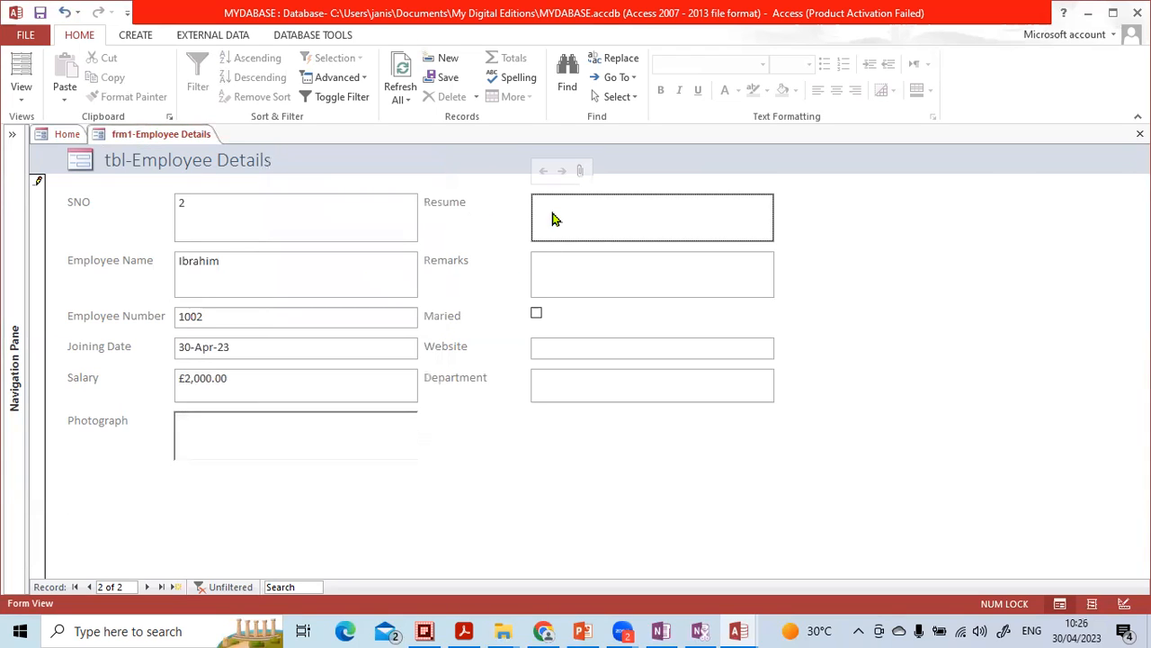
{"action": "left_click", "coordinate": [580, 173]}
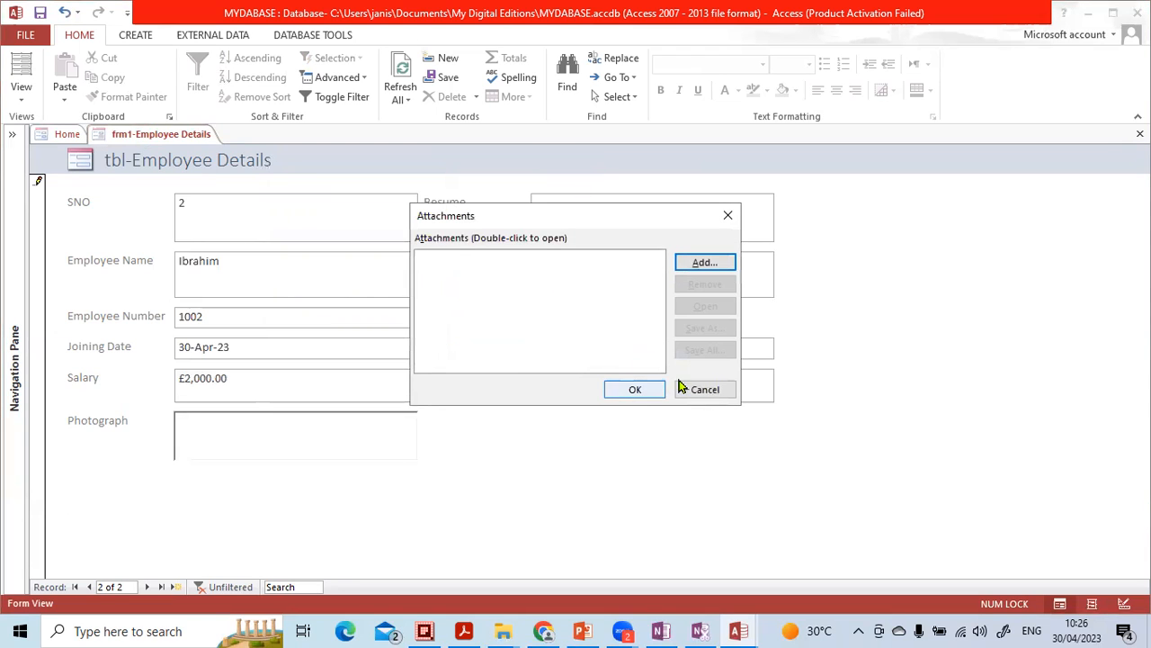
{"action": "left_click", "coordinate": [697, 385]}
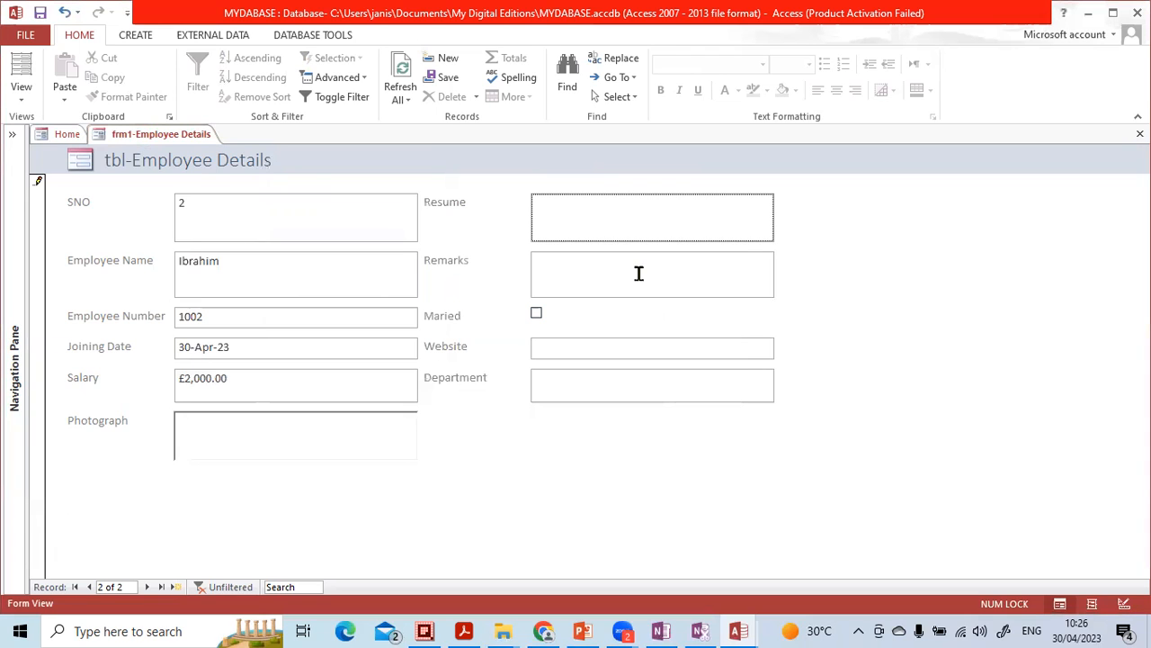
- Mark the new employee as married, leave the remaining fields blank, and close the employee details form
{"action": "left_click", "coordinate": [639, 272]}
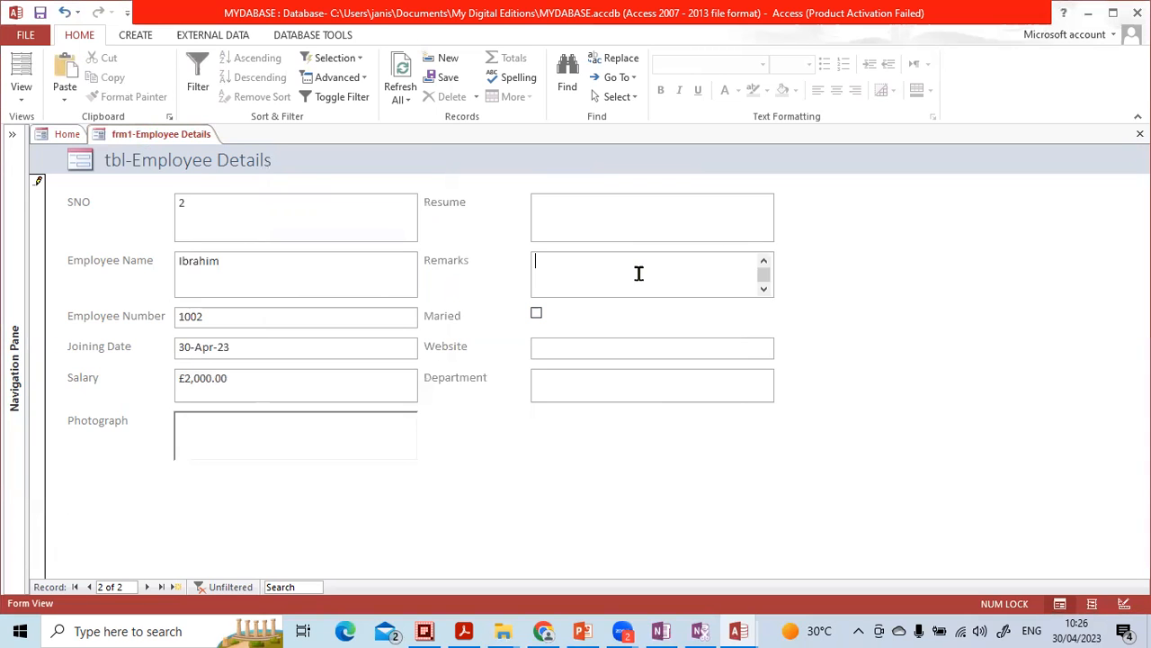
{"action": "left_click", "coordinate": [538, 315]}
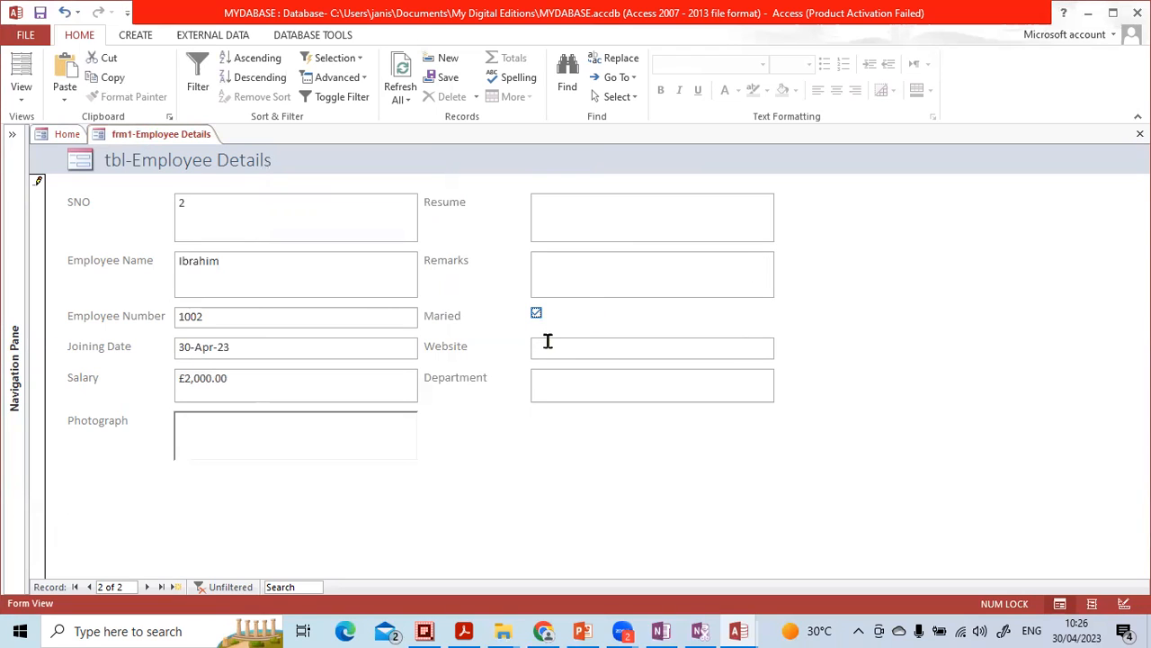
{"action": "left_click", "coordinate": [598, 343]}
{"action": "left_click", "coordinate": [568, 391]}
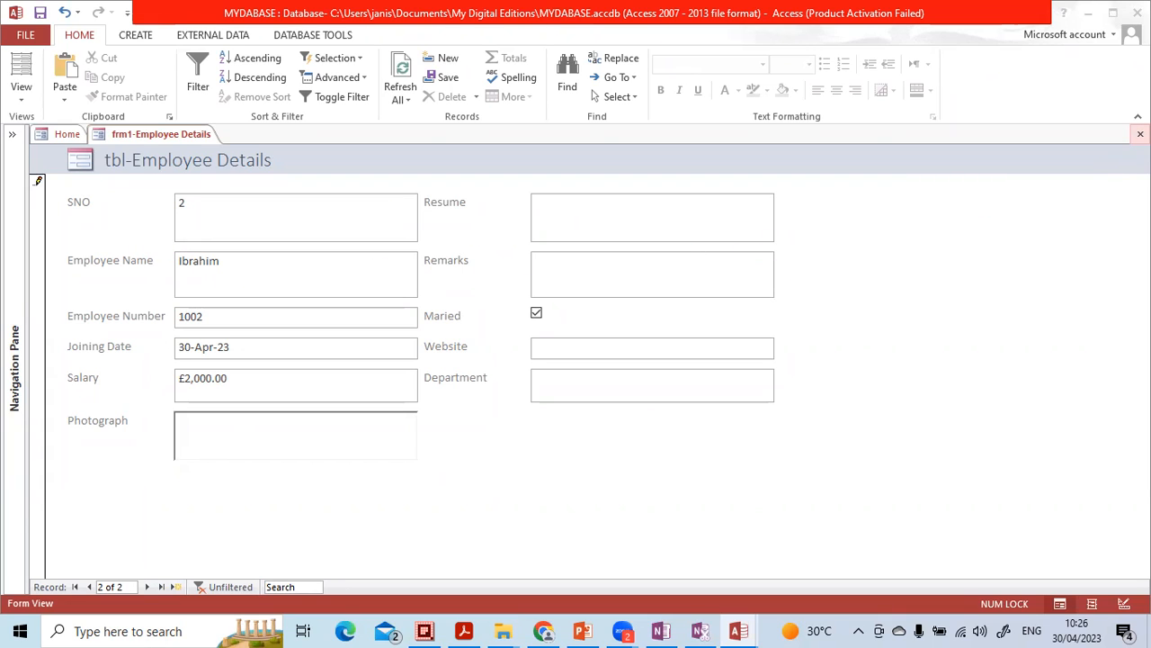
{"action": "left_click", "coordinate": [1140, 133]}
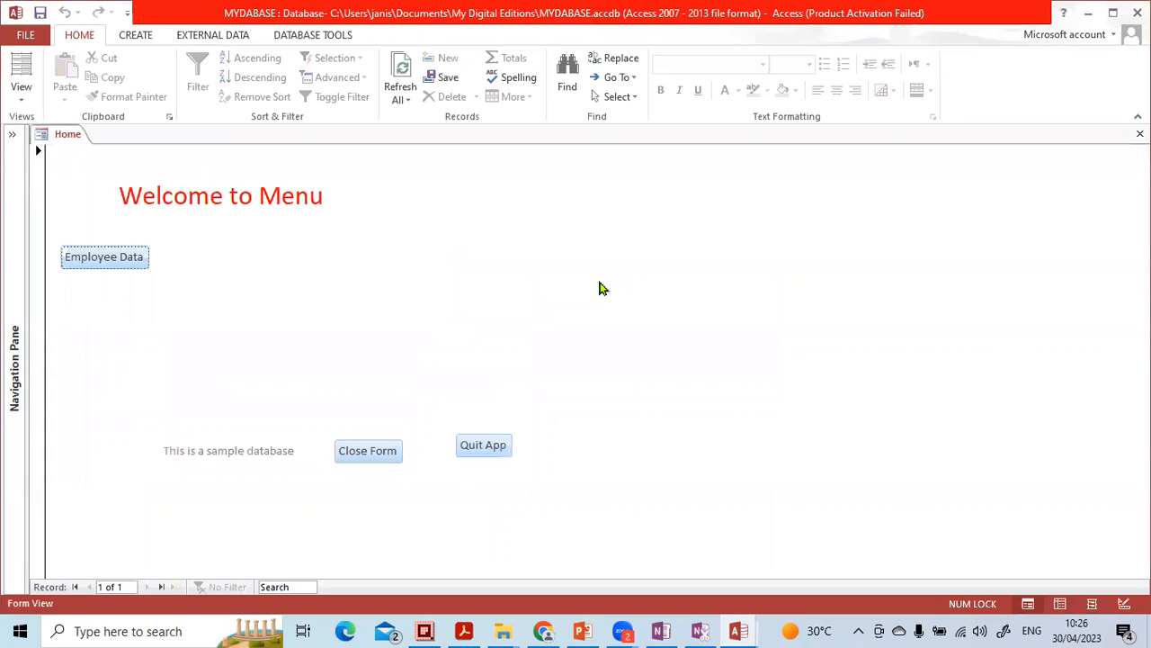
- Reopen the employee details form from the Home menu and switch it to Design View
{"action": "left_click", "coordinate": [133, 262]}
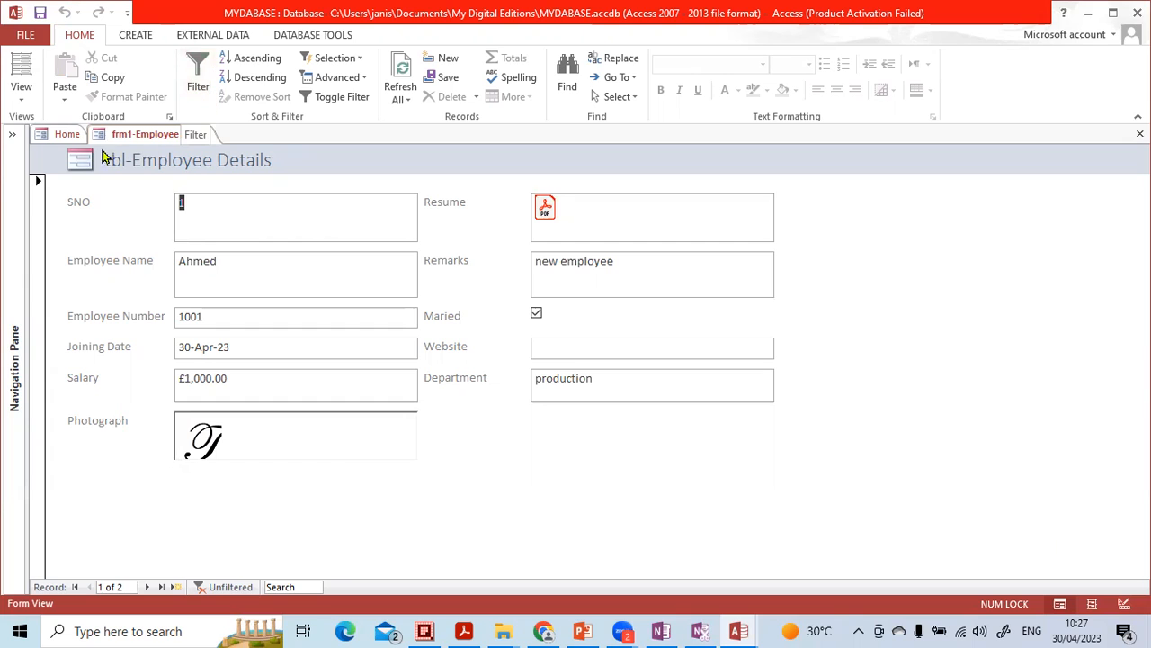
{"action": "right_click", "coordinate": [877, 220]}
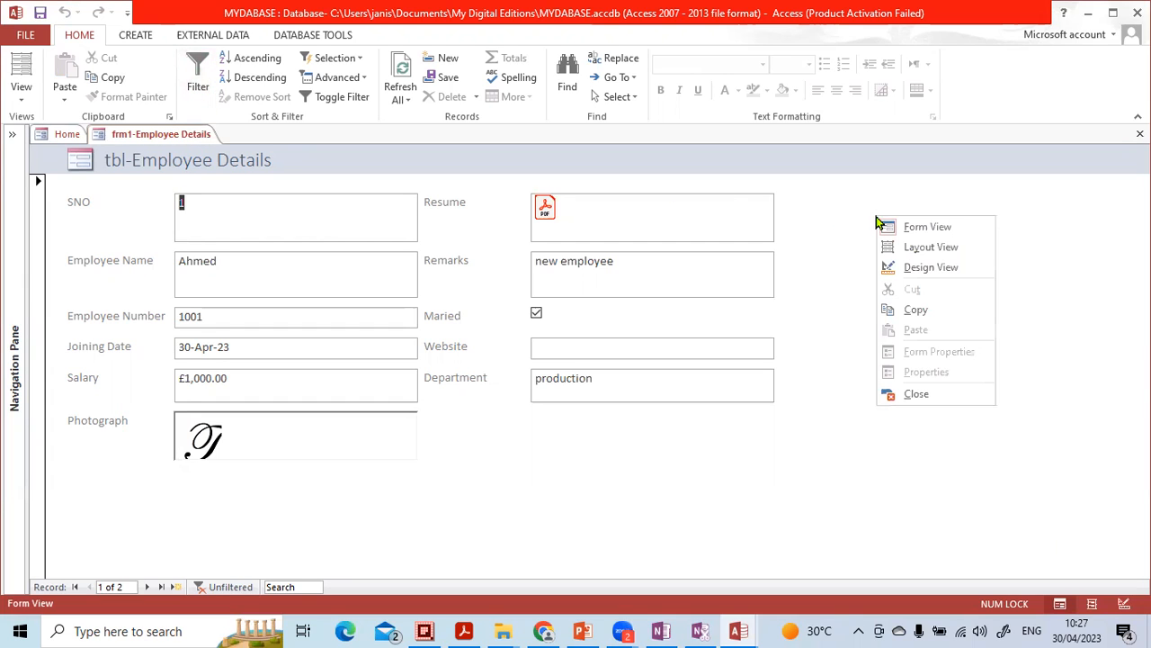
{"action": "left_click", "coordinate": [911, 273]}
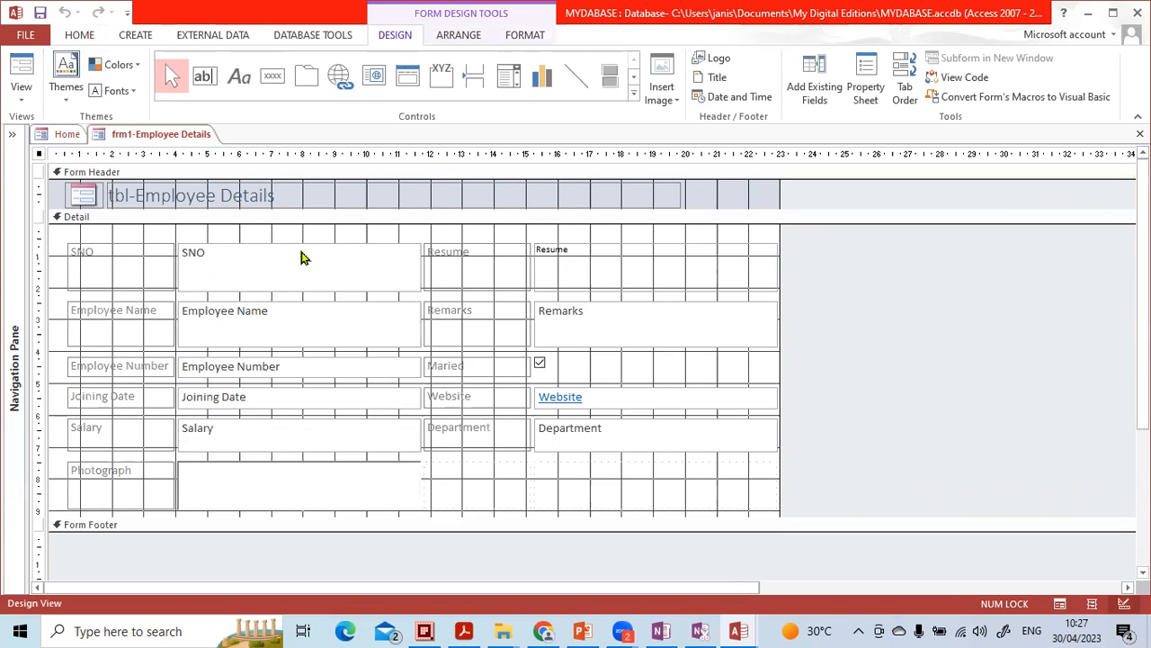
- Replace the form header's title text with "Employee Record"
{"action": "left_click", "coordinate": [225, 195]}
{"action": "left_click", "coordinate": [199, 195]}
{"action": "double_click", "coordinate": [198, 195]}
{"action": "key", "text": "BackSpace"}
{"action": "key", "text": "BackSpace"}
{"action": "key", "text": "BackSpace"}
{"action": "key", "text": "BackSpace"}
{"action": "key", "text": "BackSpace"}
{"action": "key", "text": "Delete"}
{"action": "key", "text": "Delete"}
{"action": "key", "text": "Delete"}
{"action": "key", "text": "Delete"}
{"action": "key", "text": "Delete"}
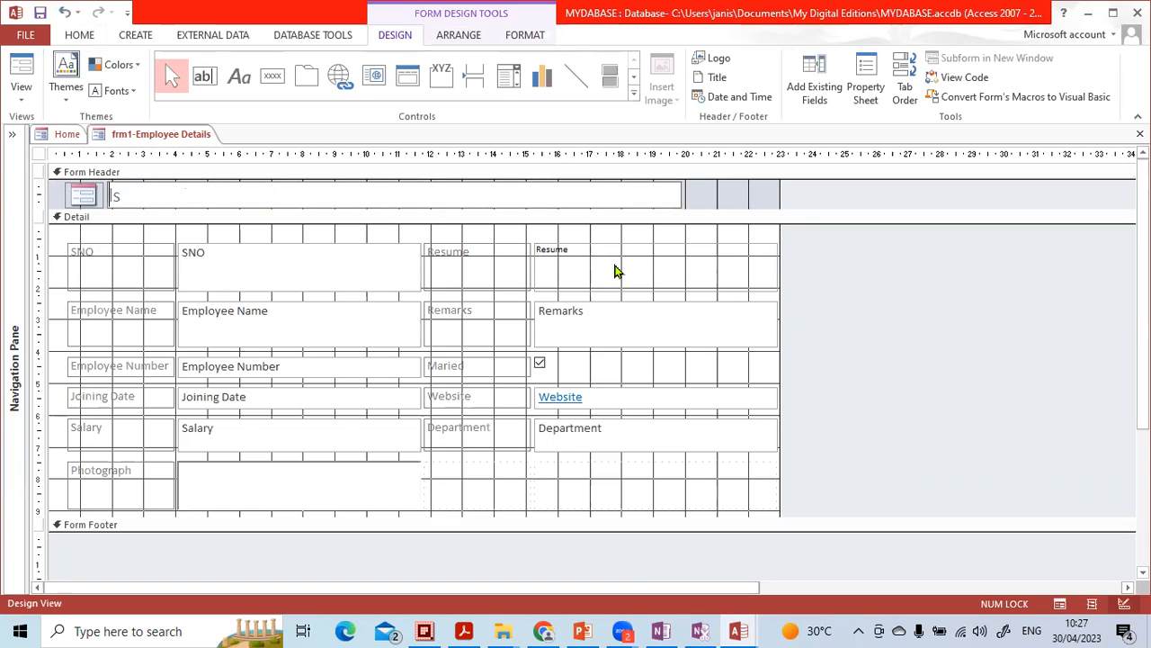
{"action": "key", "text": "Caps_Lock"}
{"action": "type", "text": "E"}
{"action": "key", "text": "Caps_Lock"}
{"action": "type", "text": "mployee Record"}
{"action": "key", "text": "Return"}
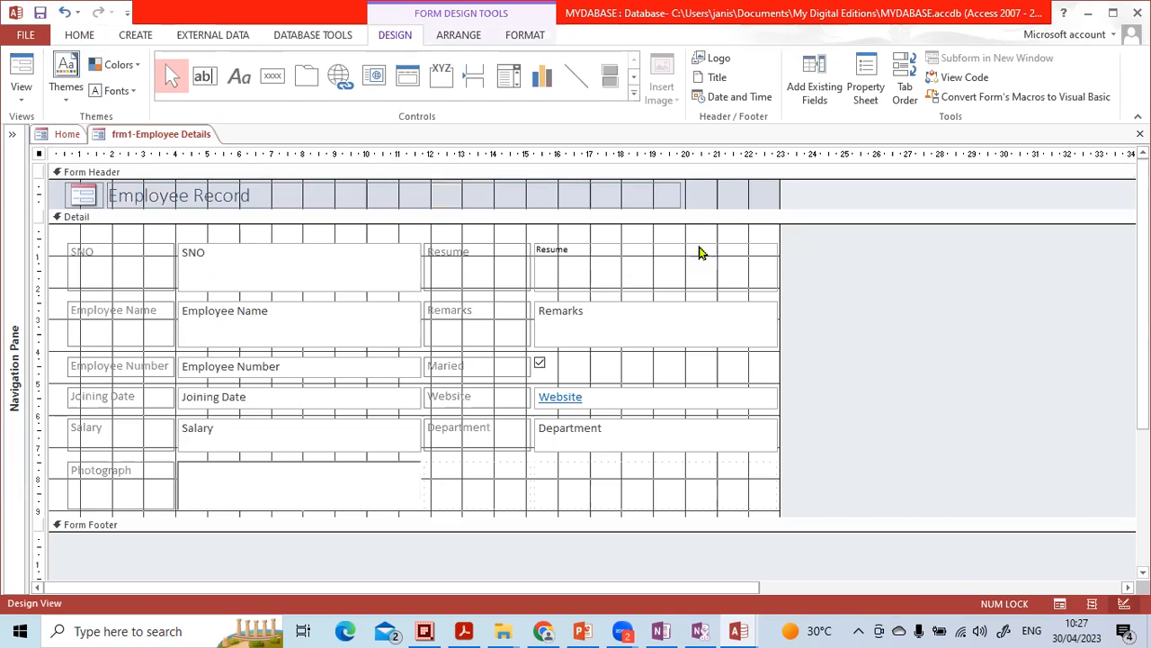
- Set the Employee Record title's fore color to the standard yellow #FFF200 and close its property sheet
{"action": "double_click", "coordinate": [460, 192]}
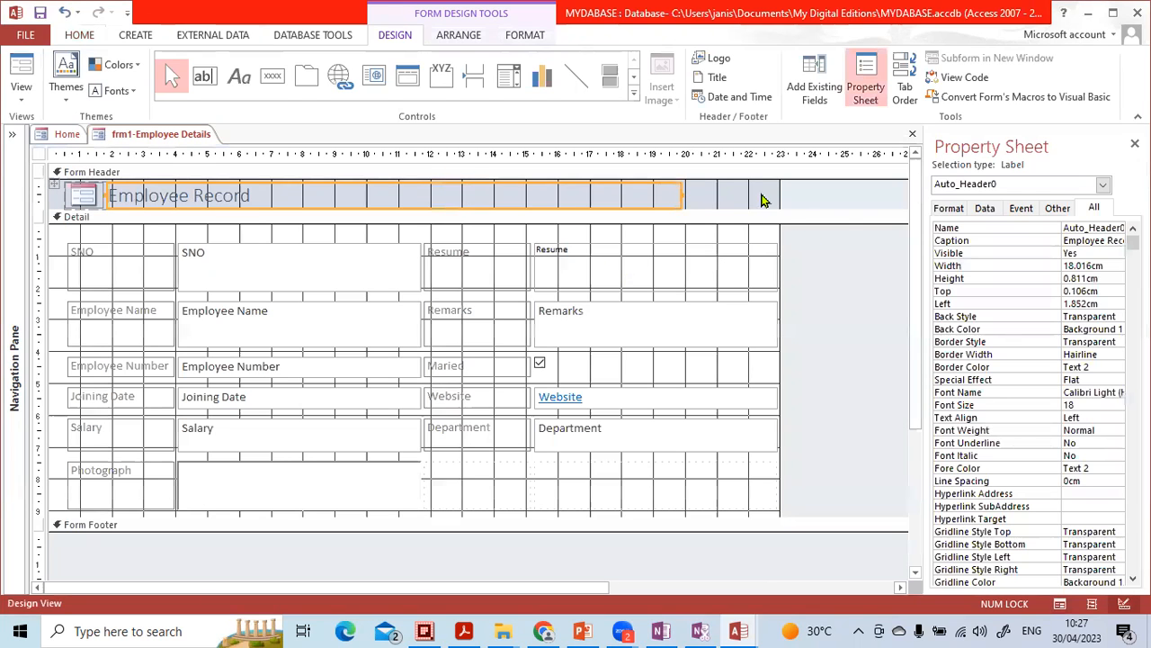
{"action": "left_click_drag", "start_coordinate": [929, 214], "coordinate": [882, 214]}
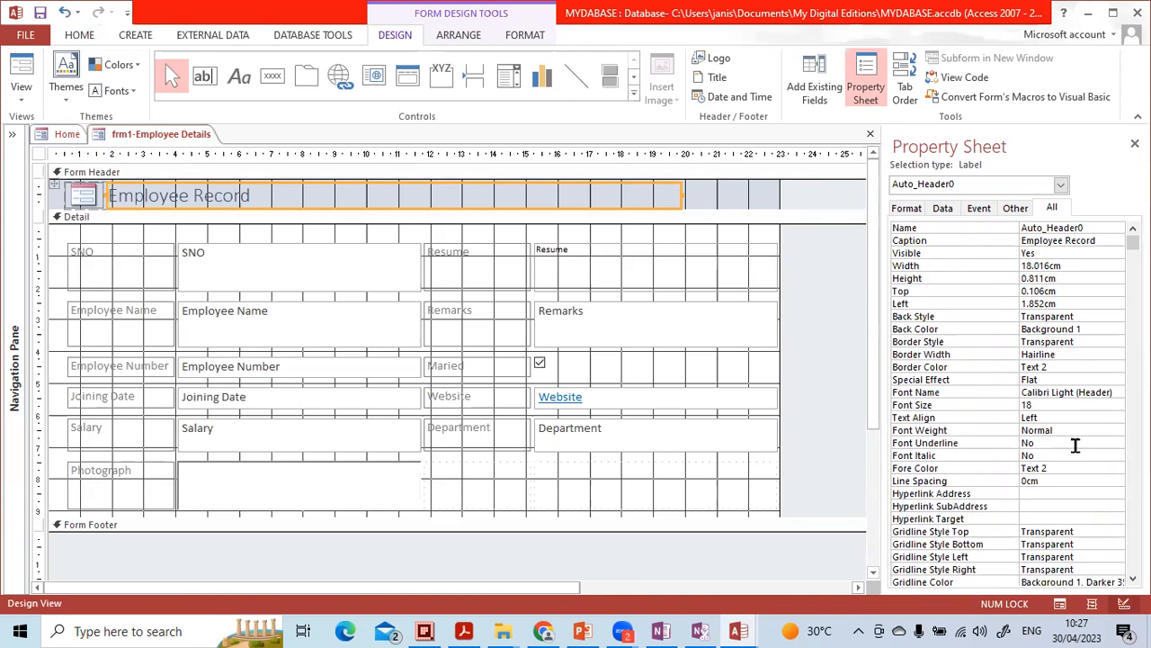
{"action": "left_click", "coordinate": [1073, 466]}
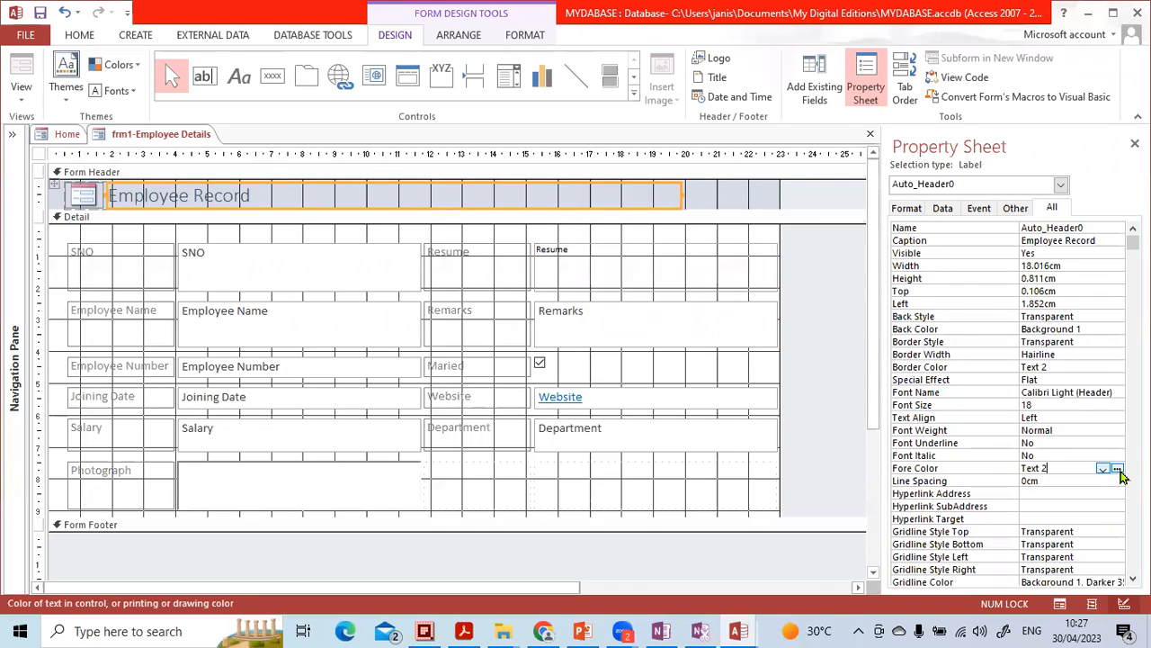
{"action": "left_click", "coordinate": [1103, 469]}
{"action": "left_click", "coordinate": [1114, 468]}
{"action": "left_click", "coordinate": [1117, 469]}
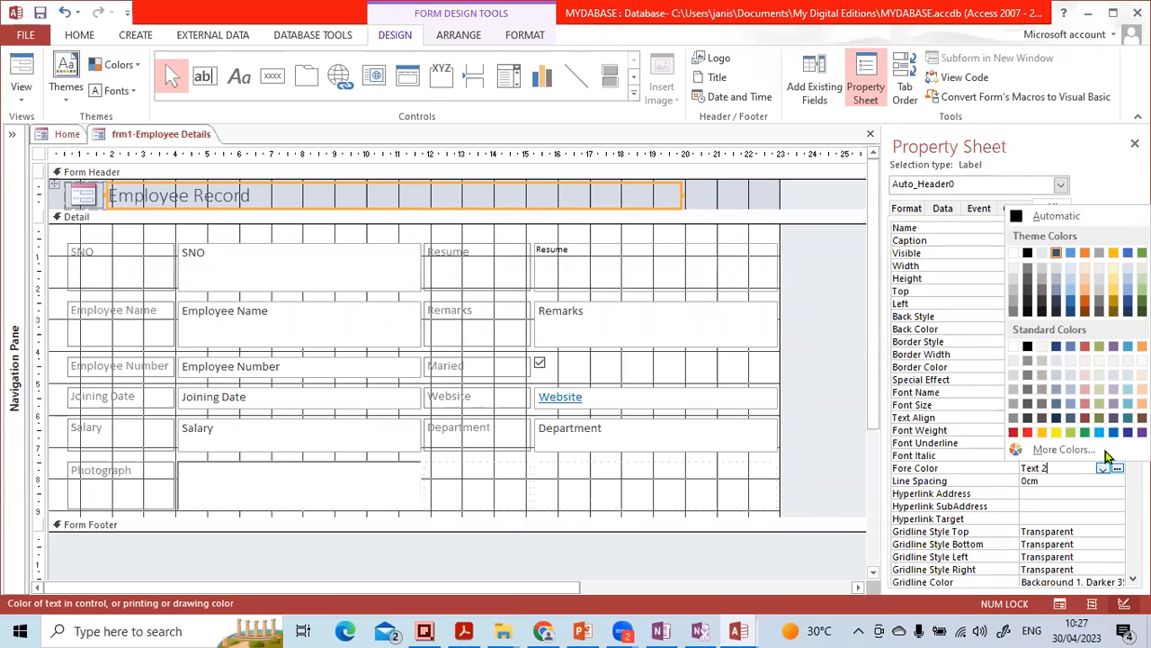
{"action": "left_click", "coordinate": [1057, 433]}
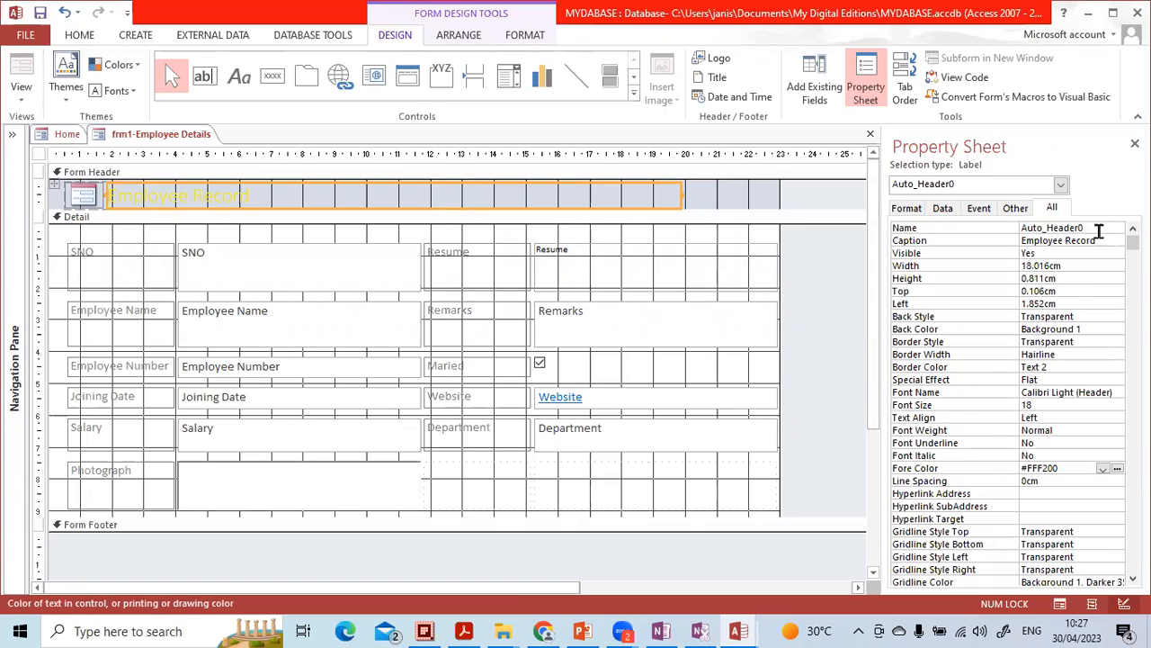
{"action": "left_click", "coordinate": [1135, 144]}
{"action": "left_click", "coordinate": [839, 301]}
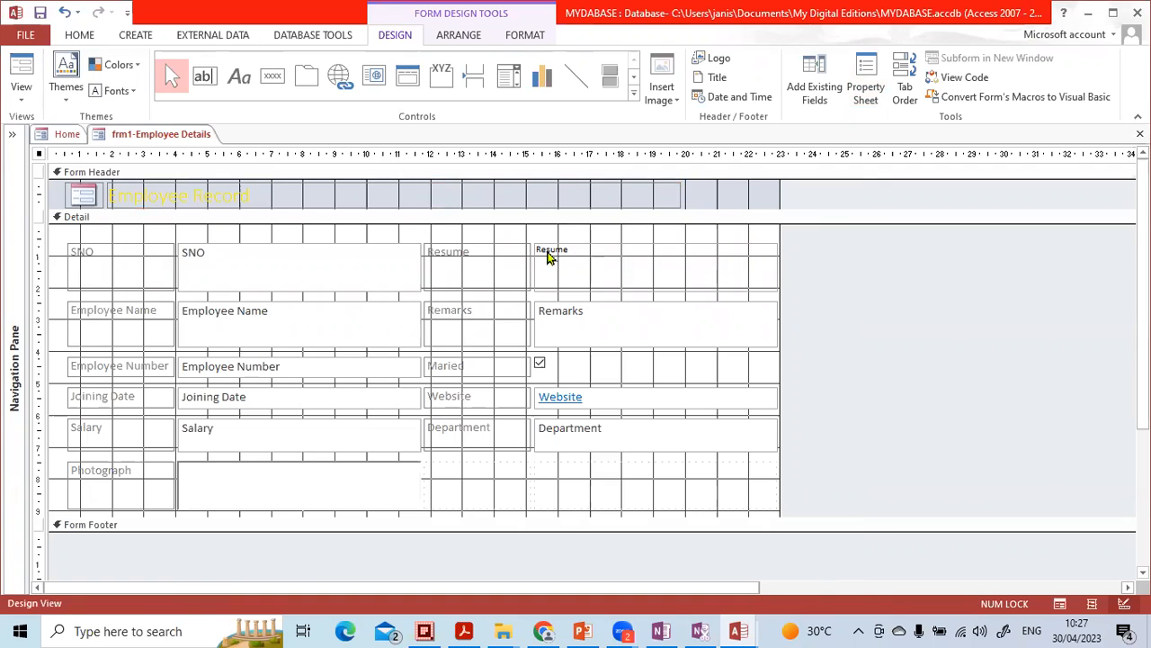
- Select the whole control layout in the Detail section and remove the layout so each label and field can be selected individually
{"action": "left_click", "coordinate": [103, 259]}
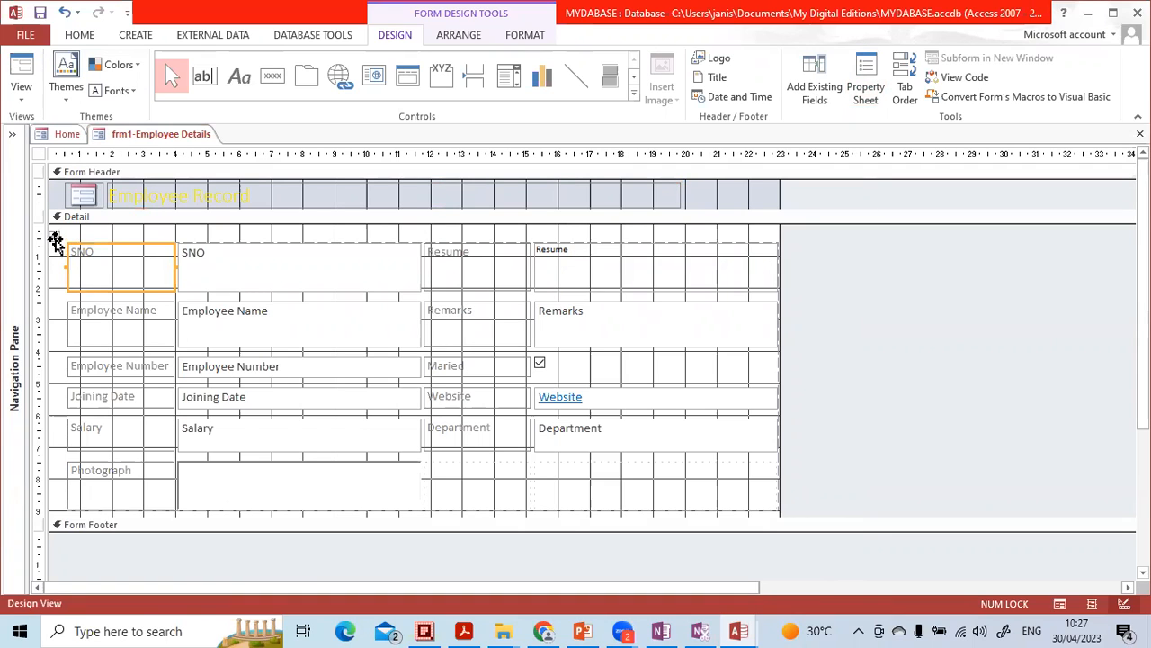
{"action": "left_click", "coordinate": [55, 239]}
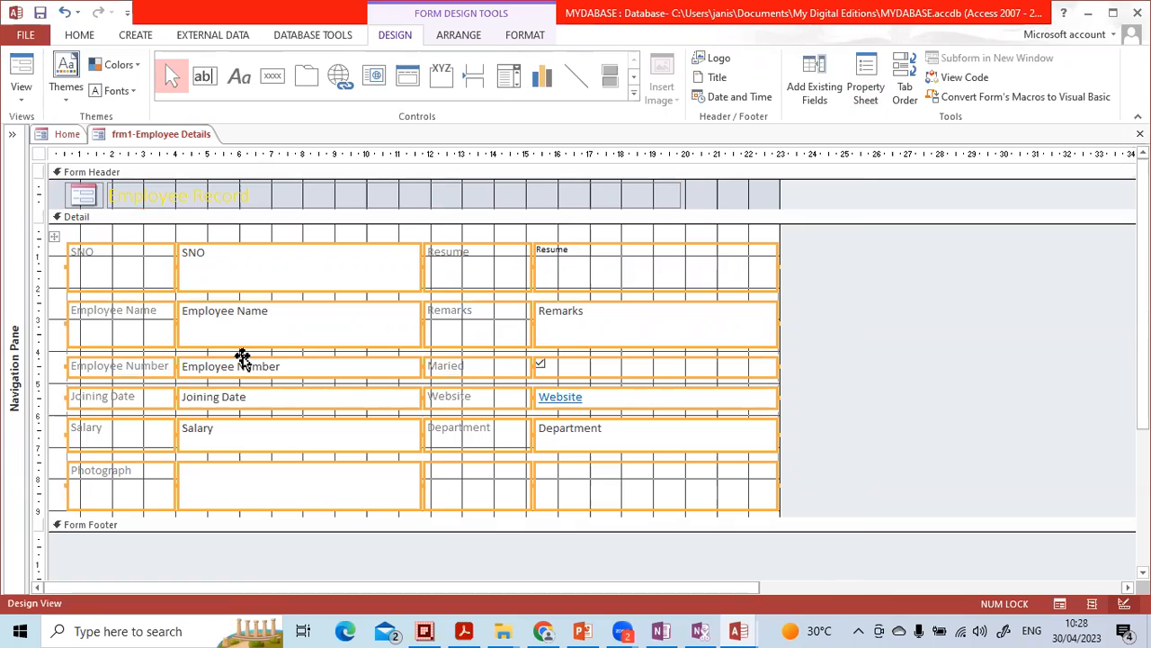
{"action": "right_click", "coordinate": [199, 273]}
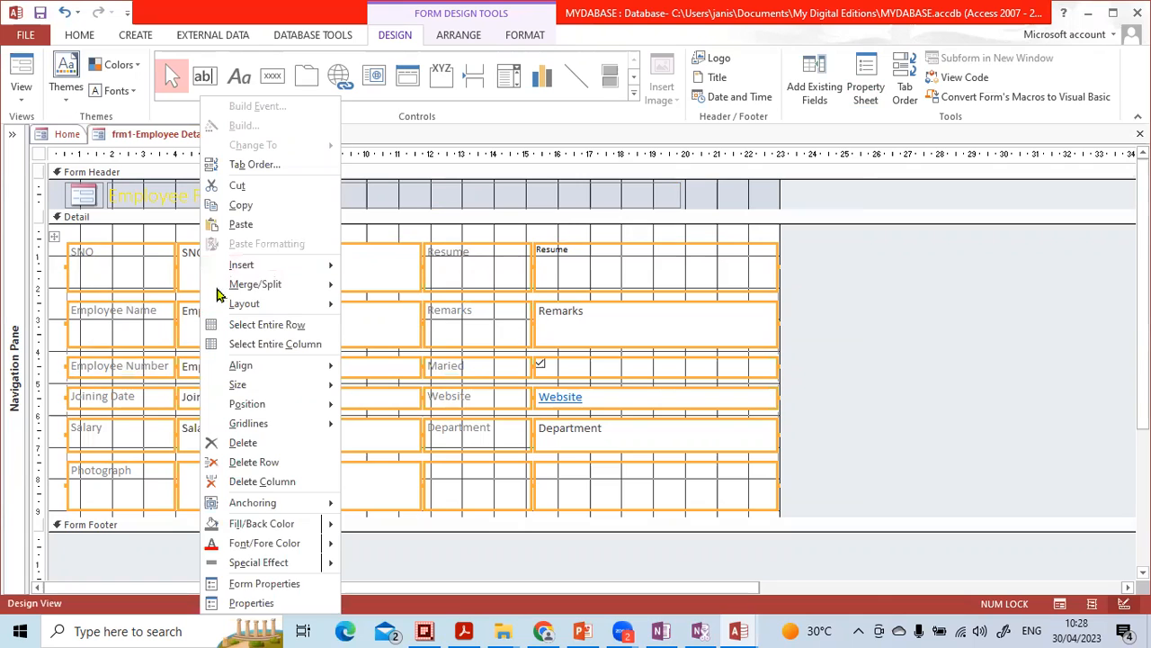
{"action": "mouse_move", "coordinate": [226, 303]}
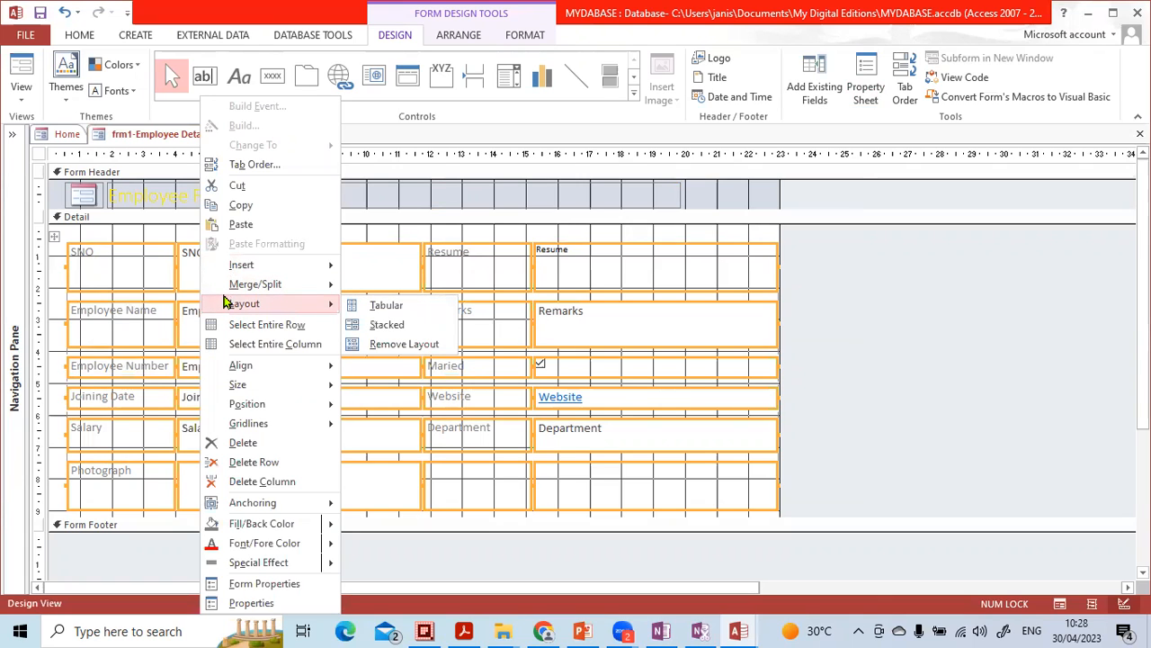
{"action": "left_click", "coordinate": [387, 325]}
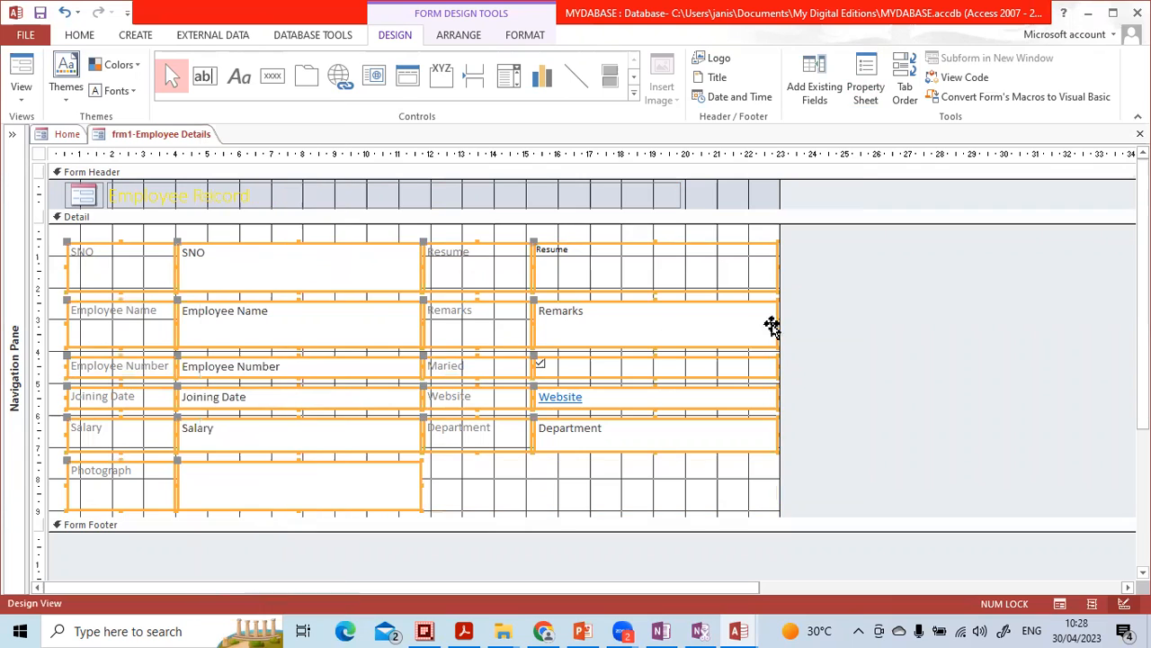
{"action": "left_click", "coordinate": [854, 324]}
{"action": "left_click", "coordinate": [419, 275]}
{"action": "left_click", "coordinate": [485, 256]}
{"action": "left_click", "coordinate": [592, 258]}
{"action": "left_click", "coordinate": [850, 274]}
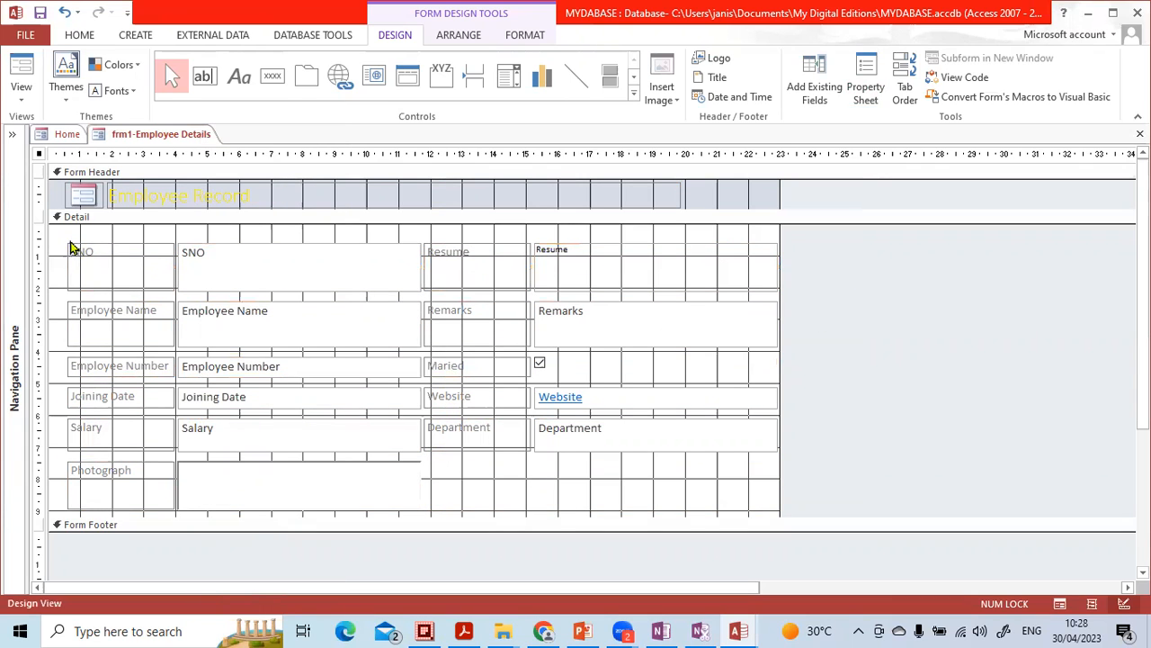
- Shorten the SNO label and its text box together to a height of about 0.8 cm
{"action": "left_click_drag", "start_coordinate": [59, 234], "coordinate": [426, 299]}
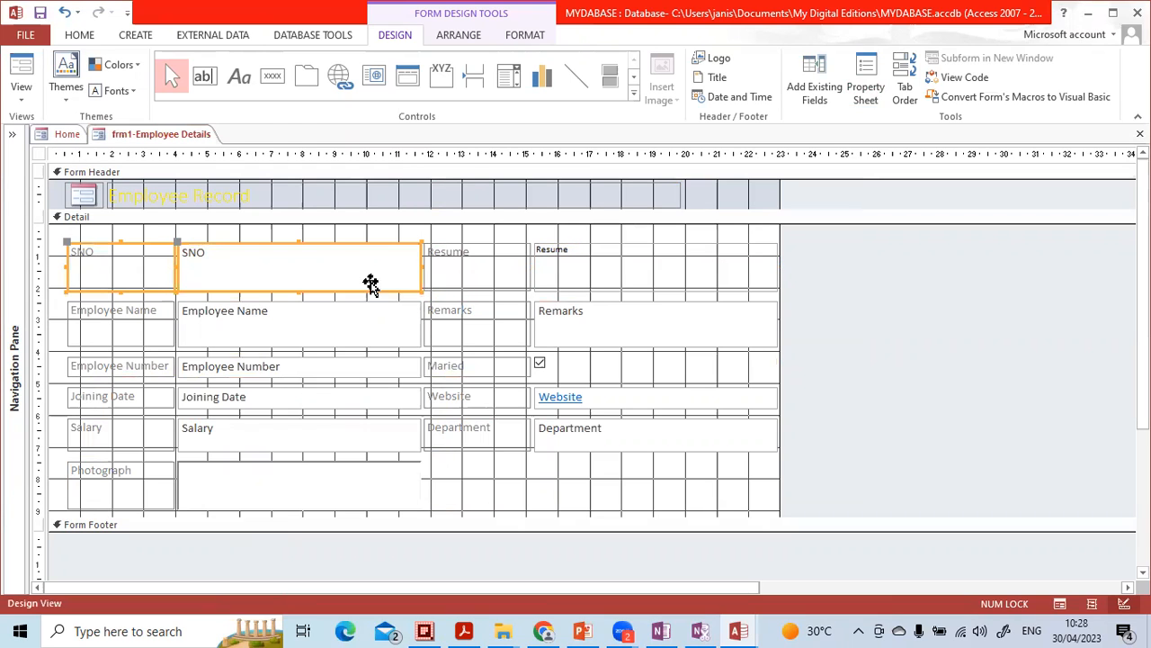
{"action": "left_click_drag", "start_coordinate": [298, 290], "coordinate": [300, 268]}
{"action": "left_click", "coordinate": [296, 296]}
- Select the labels and fields from Employee Name down to Photograph and move them up together to close the gap under SNO
{"action": "left_click_drag", "start_coordinate": [57, 288], "coordinate": [425, 503]}
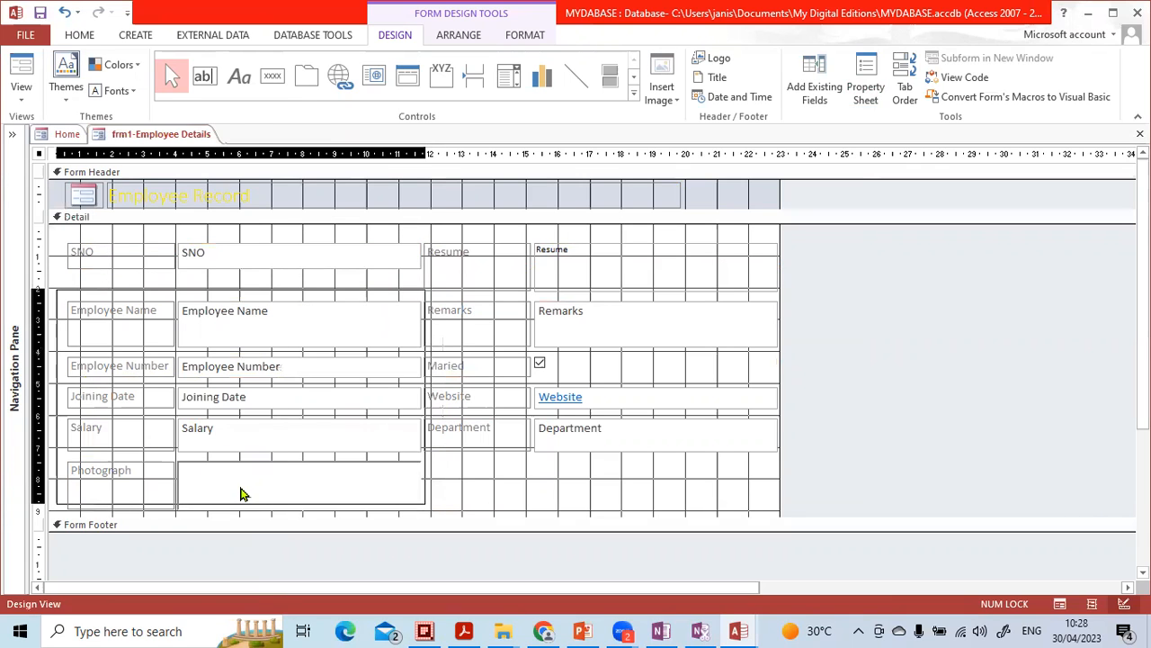
{"action": "left_click_drag", "start_coordinate": [241, 493], "coordinate": [241, 493]}
{"action": "left_click", "coordinate": [89, 296]}
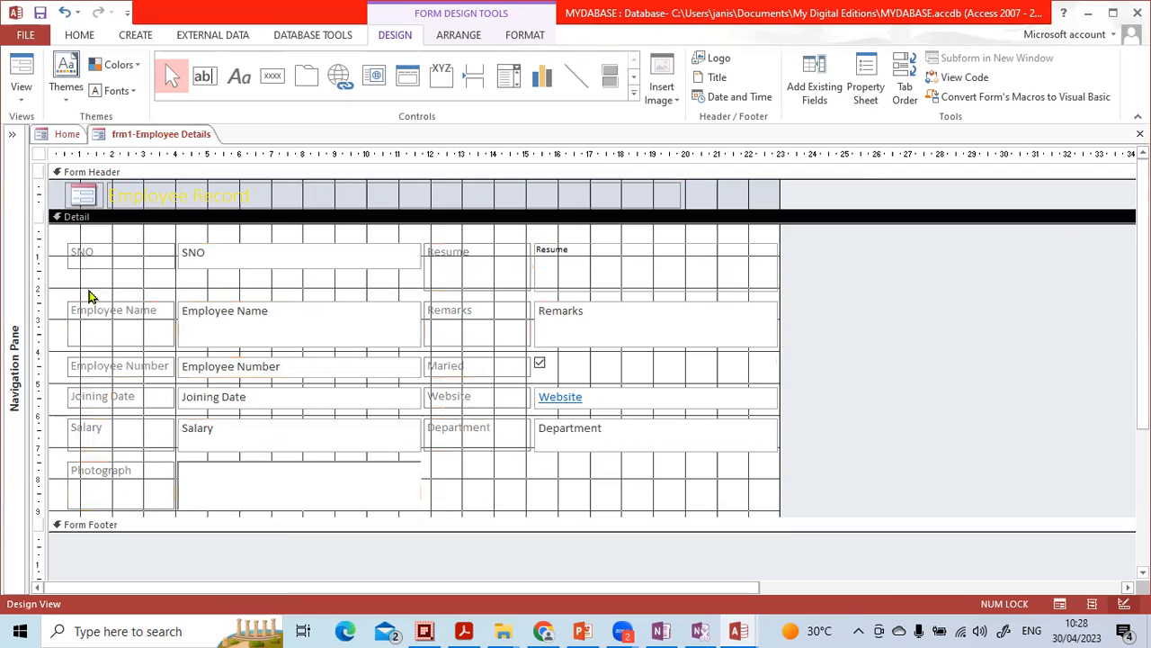
{"action": "left_click_drag", "start_coordinate": [62, 298], "coordinate": [311, 485]}
{"action": "left_click_drag", "start_coordinate": [184, 306], "coordinate": [184, 278]}
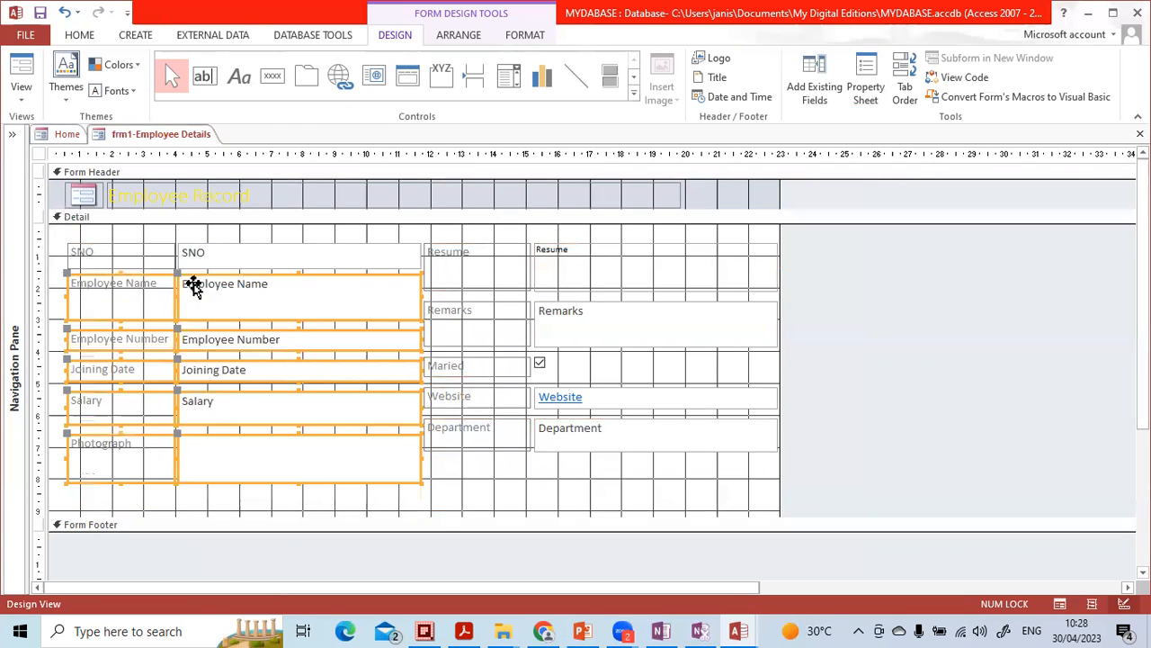
{"action": "left_click", "coordinate": [60, 304]}
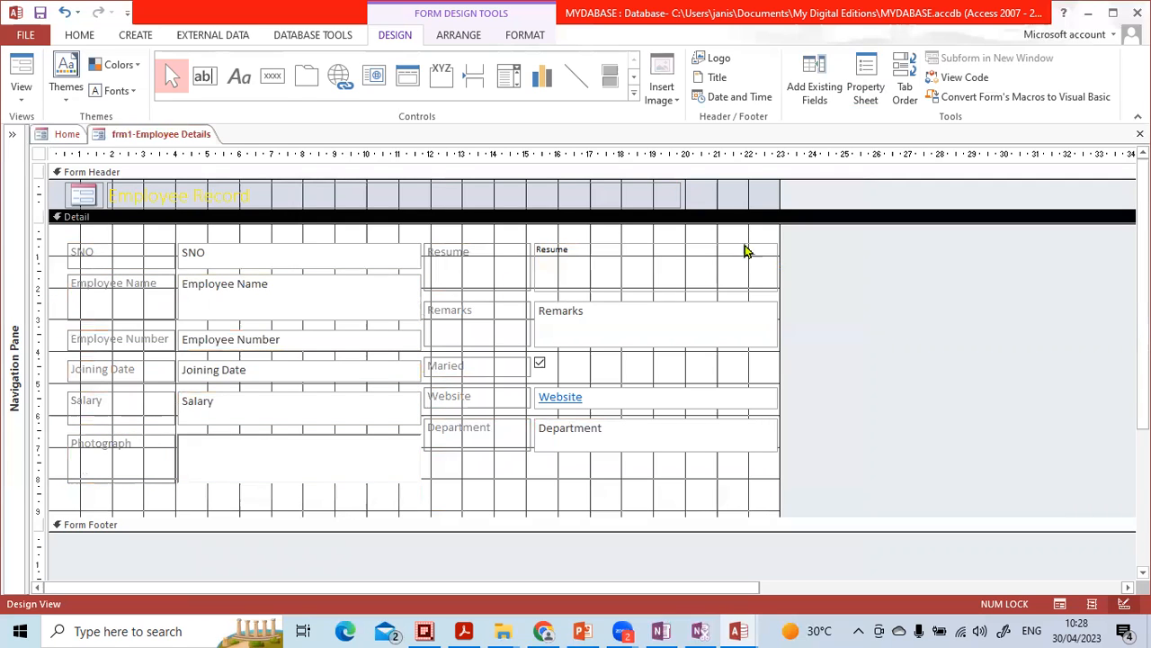
- Widen the form to about 28 cm to make room beside the Resume and Remarks fields
{"action": "left_click_drag", "start_coordinate": [780, 186], "coordinate": [934, 190]}
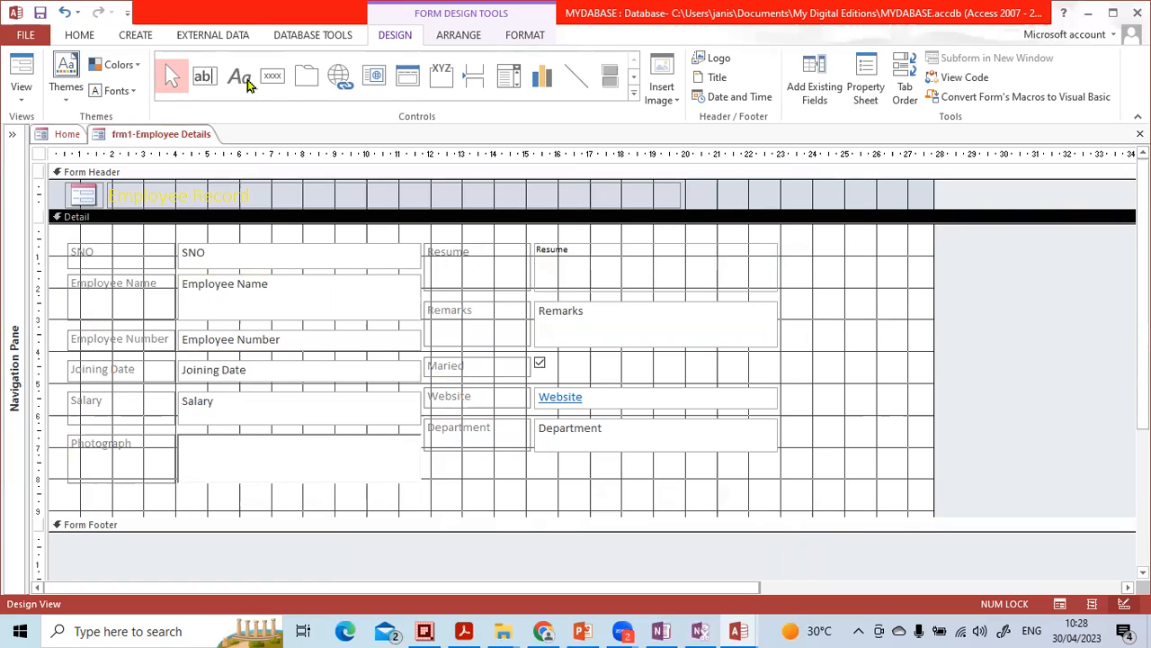
{"action": "left_click", "coordinate": [333, 38]}
{"action": "left_click", "coordinate": [396, 37]}
{"action": "left_click", "coordinate": [317, 36]}
{"action": "left_click", "coordinate": [396, 36]}
- Place a command button in the empty area beside the Remarks field and assign it the Record Operations action Add New Record
{"action": "left_click", "coordinate": [272, 80]}
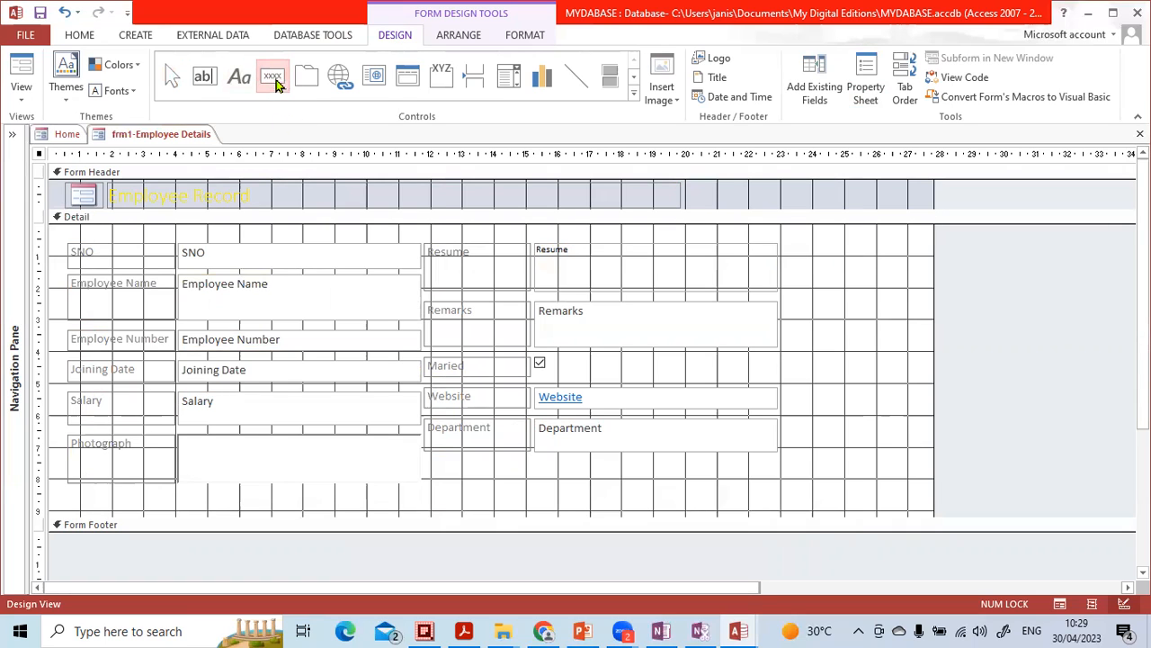
{"action": "left_click", "coordinate": [272, 77]}
{"action": "left_click", "coordinate": [273, 76]}
{"action": "left_click", "coordinate": [826, 289]}
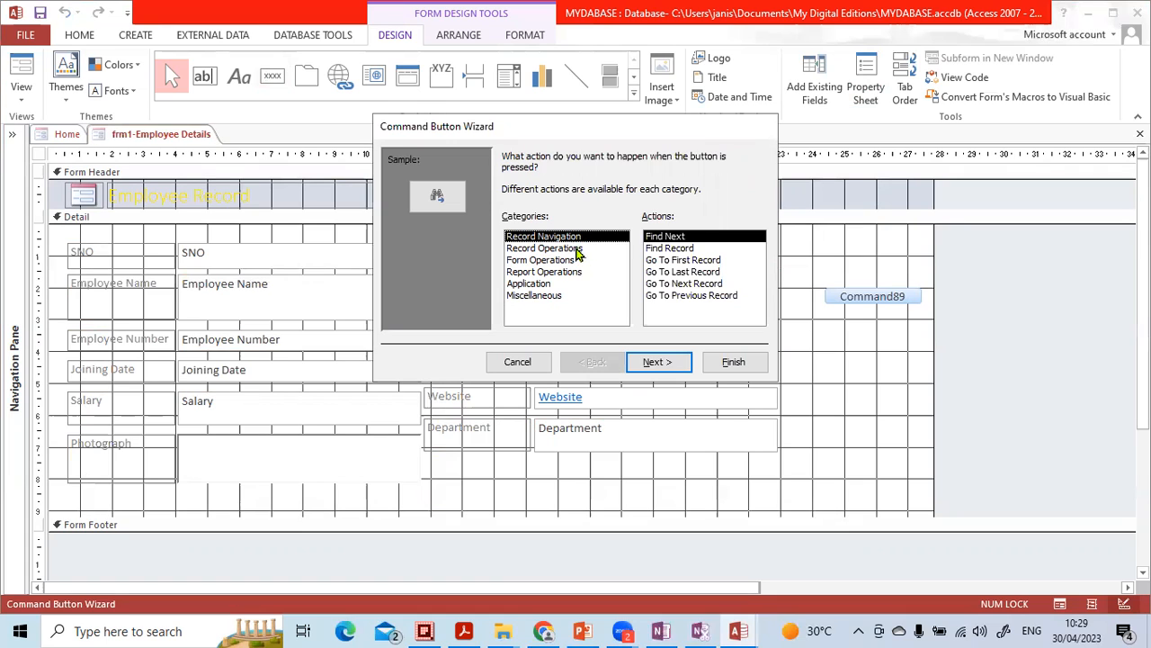
{"action": "left_click", "coordinate": [578, 248]}
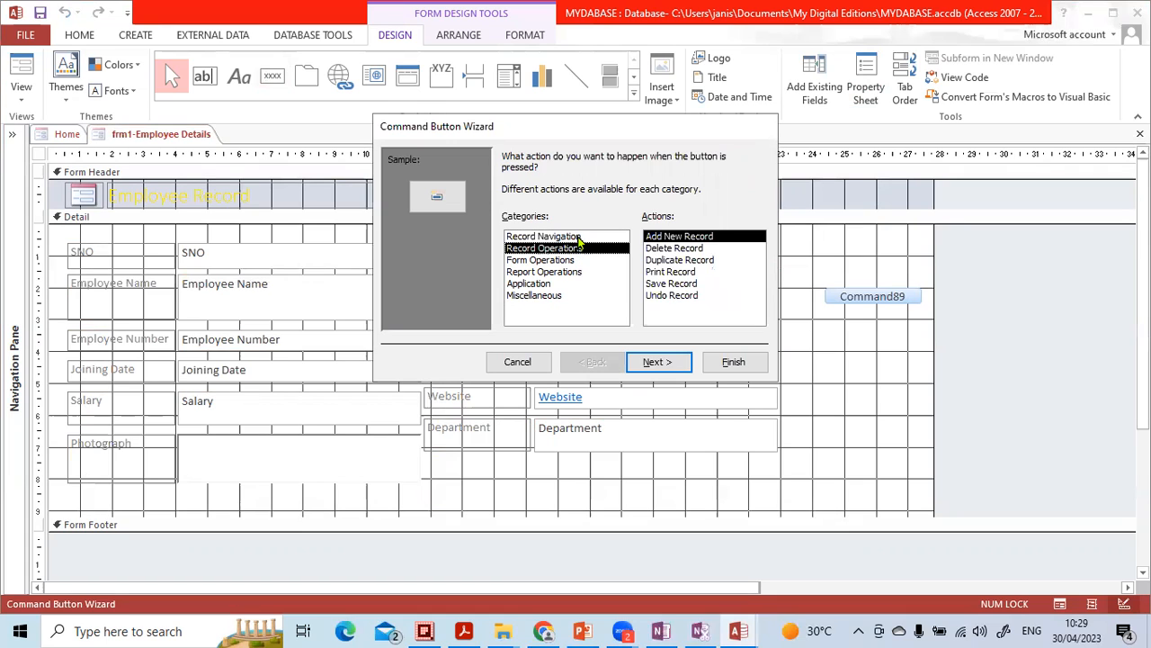
{"action": "left_click", "coordinate": [580, 236]}
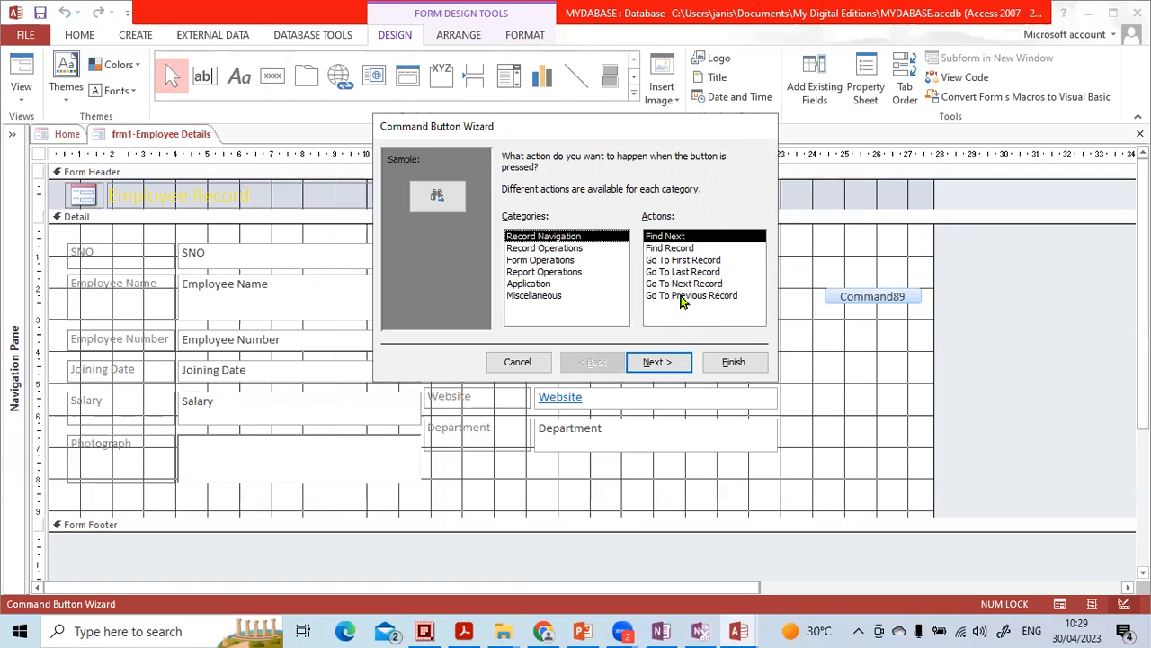
{"action": "left_click", "coordinate": [570, 248]}
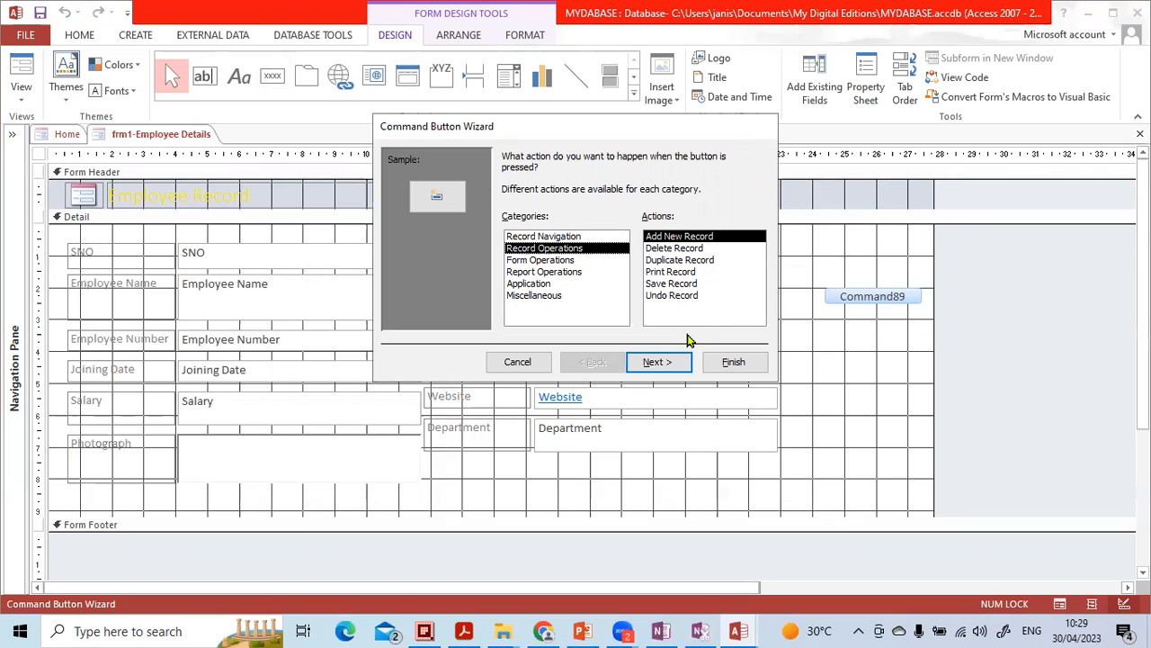
- Finish the add-record button with the Go To New picture and move it up beside the Resume field
{"action": "left_click", "coordinate": [668, 360]}
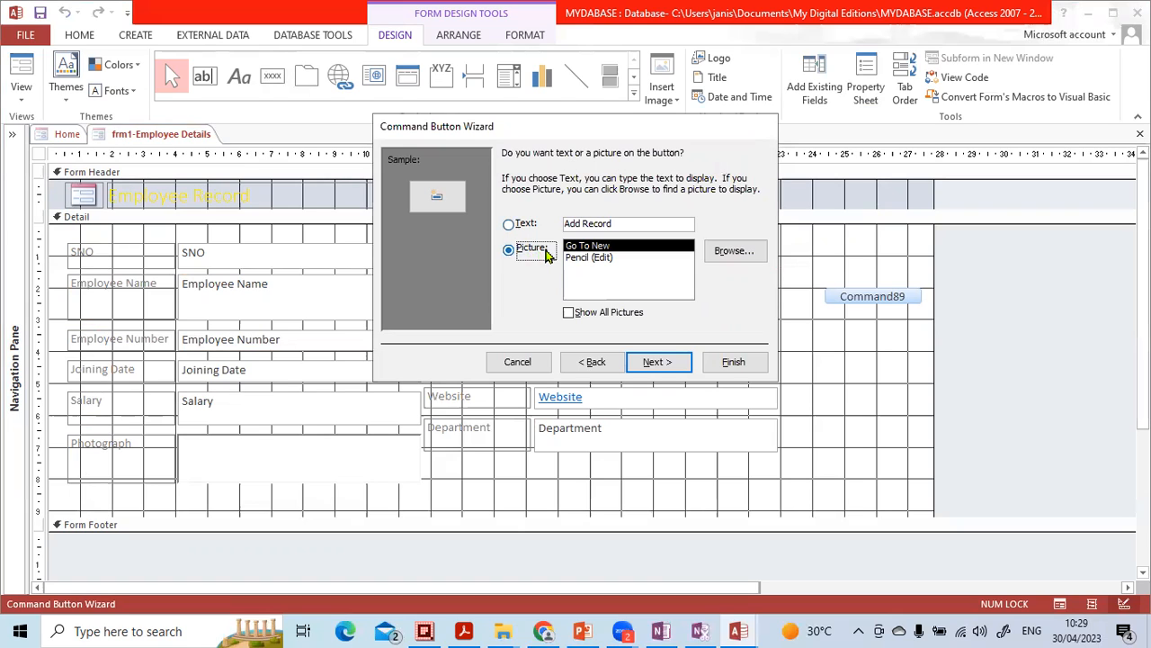
{"action": "left_click", "coordinate": [578, 259]}
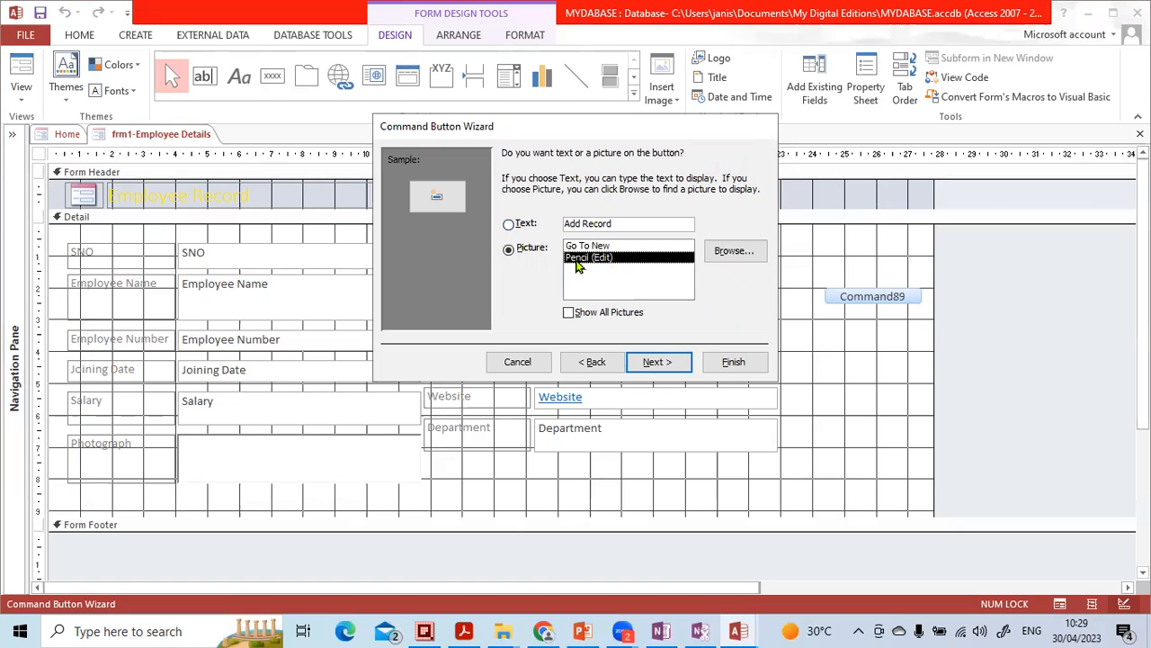
{"action": "left_click", "coordinate": [584, 248]}
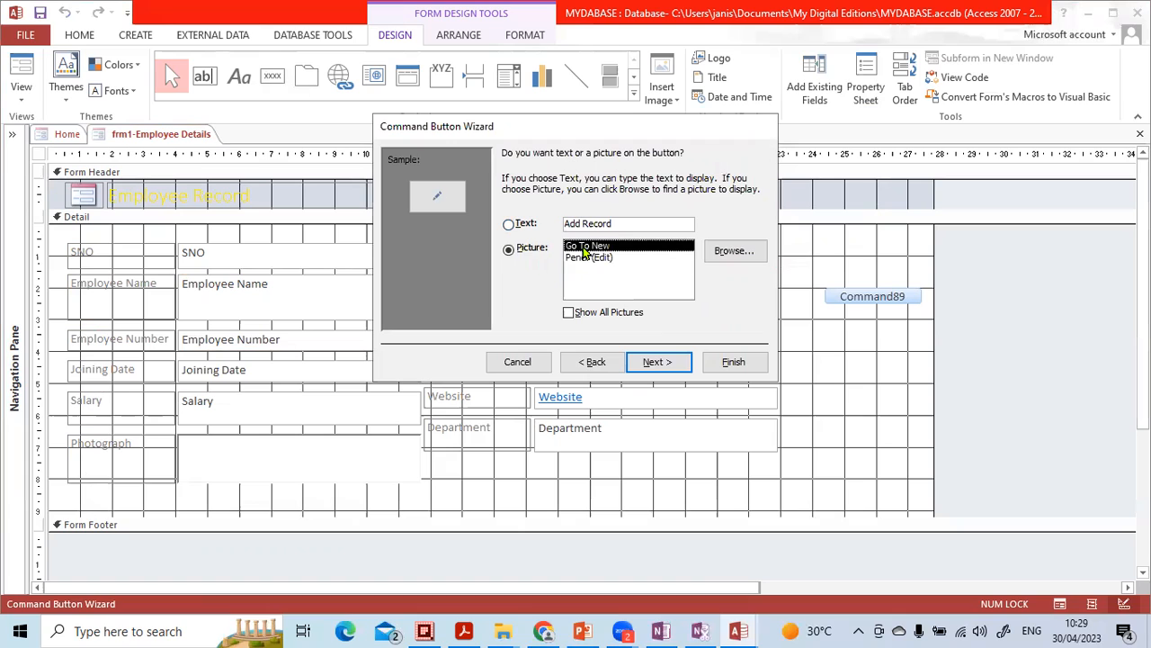
{"action": "left_click", "coordinate": [666, 363]}
{"action": "left_click", "coordinate": [730, 367]}
{"action": "left_click", "coordinate": [857, 352]}
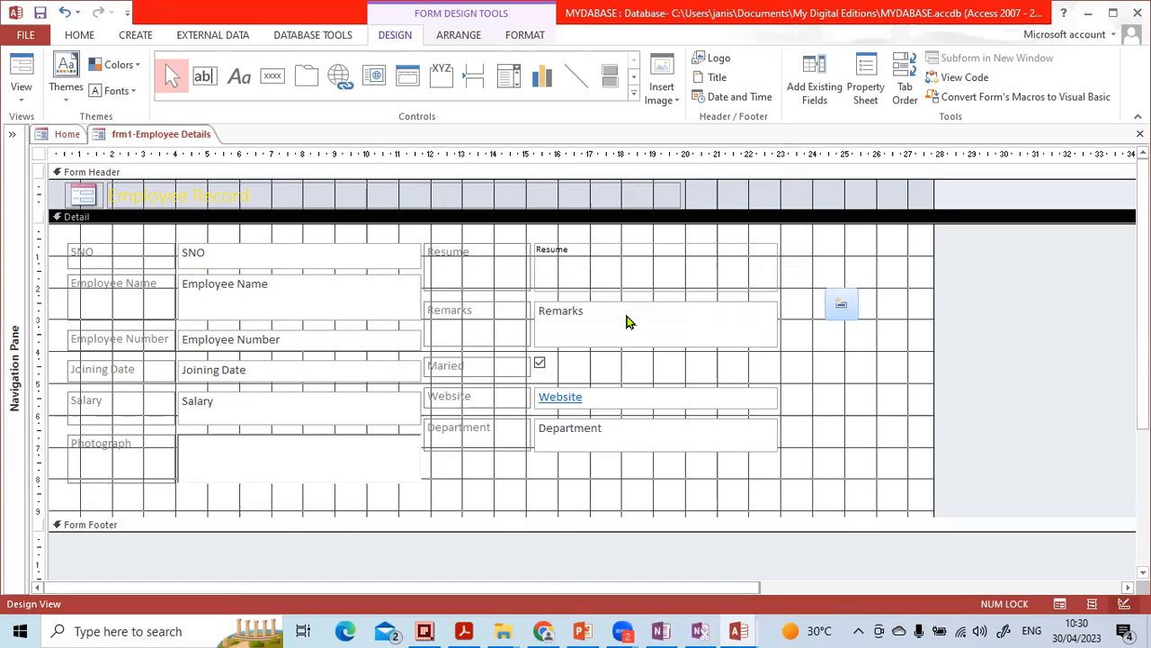
{"action": "left_click_drag", "start_coordinate": [839, 311], "coordinate": [827, 251]}
{"action": "left_click", "coordinate": [846, 311]}
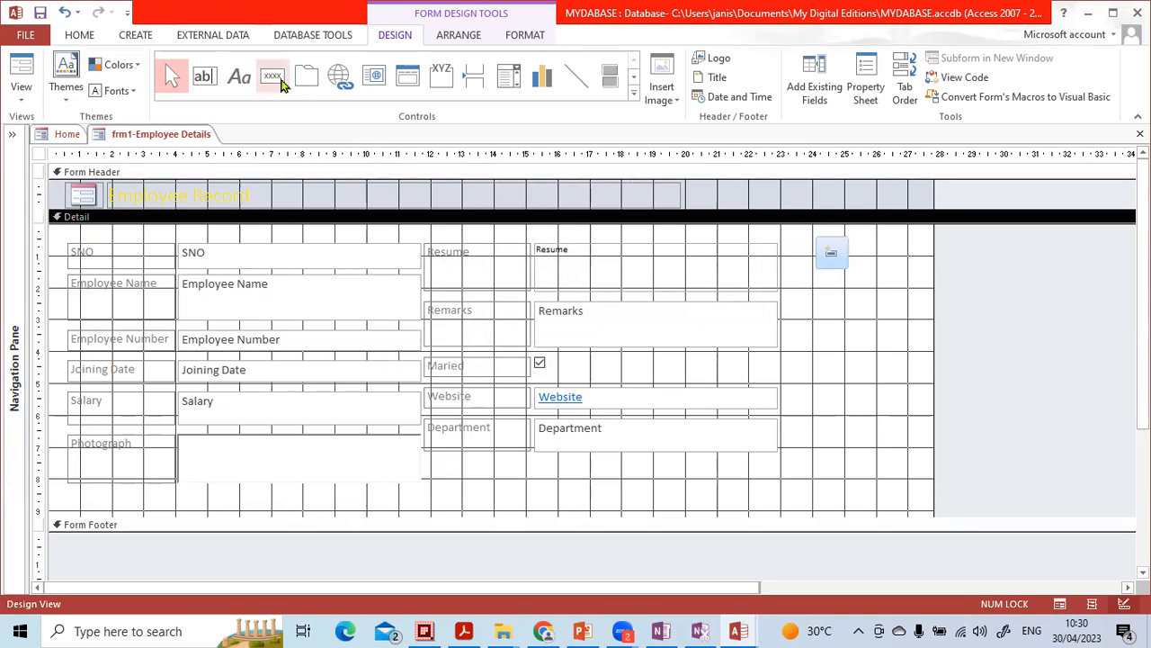
- Add a command button below the add-record button with the Go To Next Record action and the Go To Next picture
{"action": "left_click", "coordinate": [282, 83]}
{"action": "left_click", "coordinate": [827, 295]}
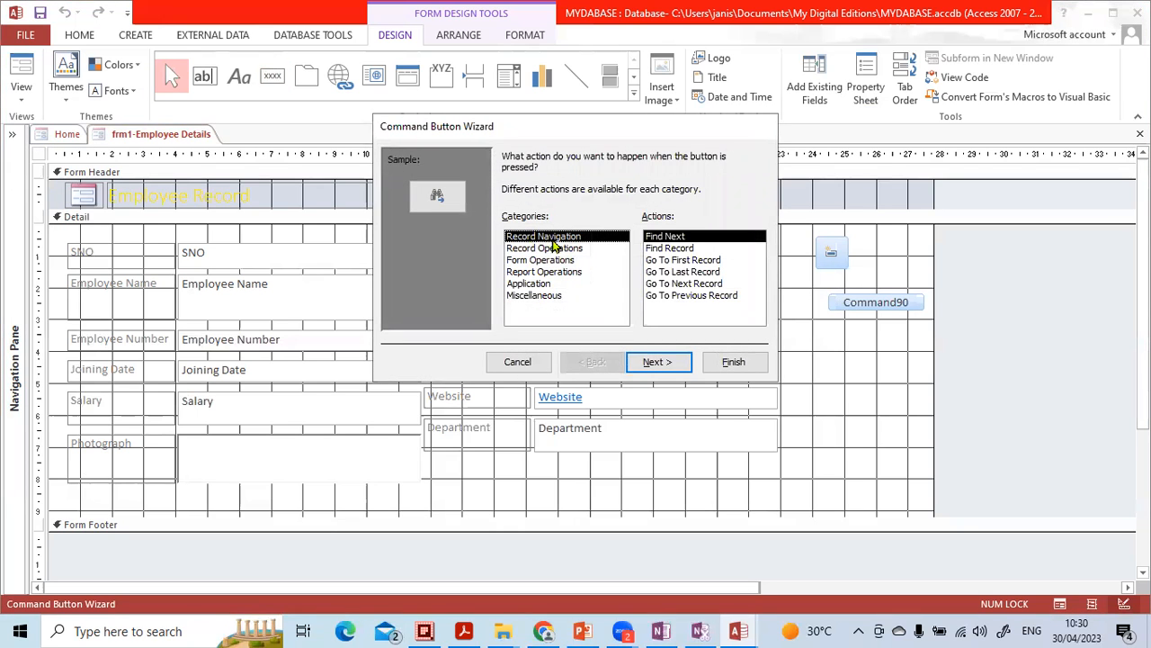
{"action": "left_click", "coordinate": [694, 284]}
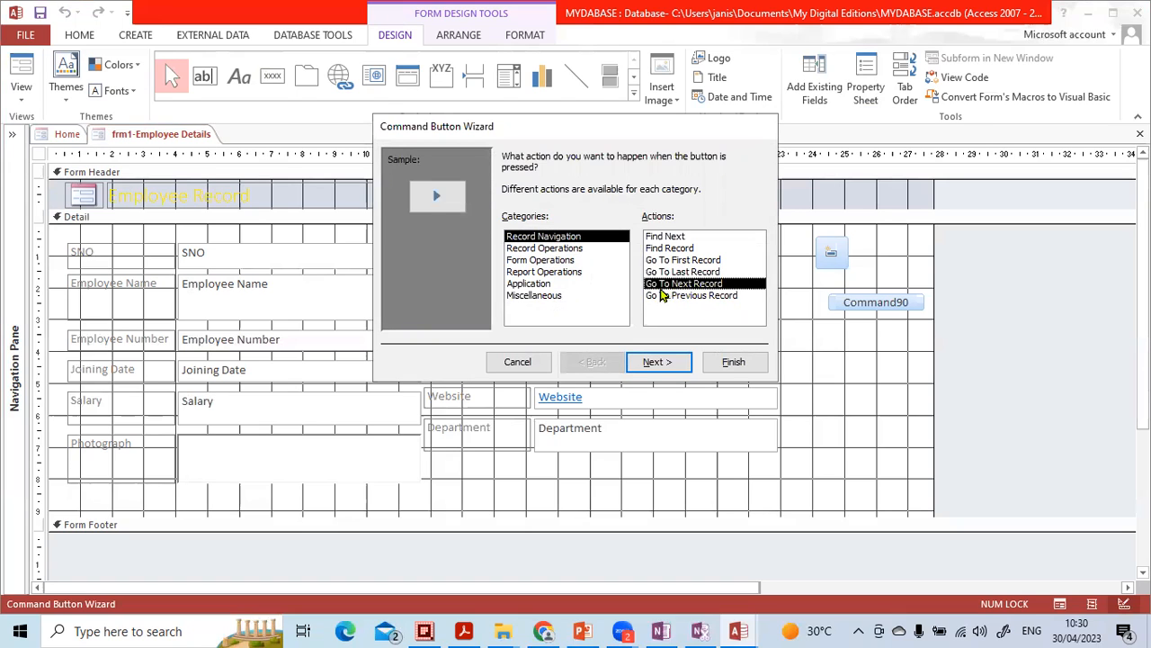
{"action": "left_click", "coordinate": [675, 361]}
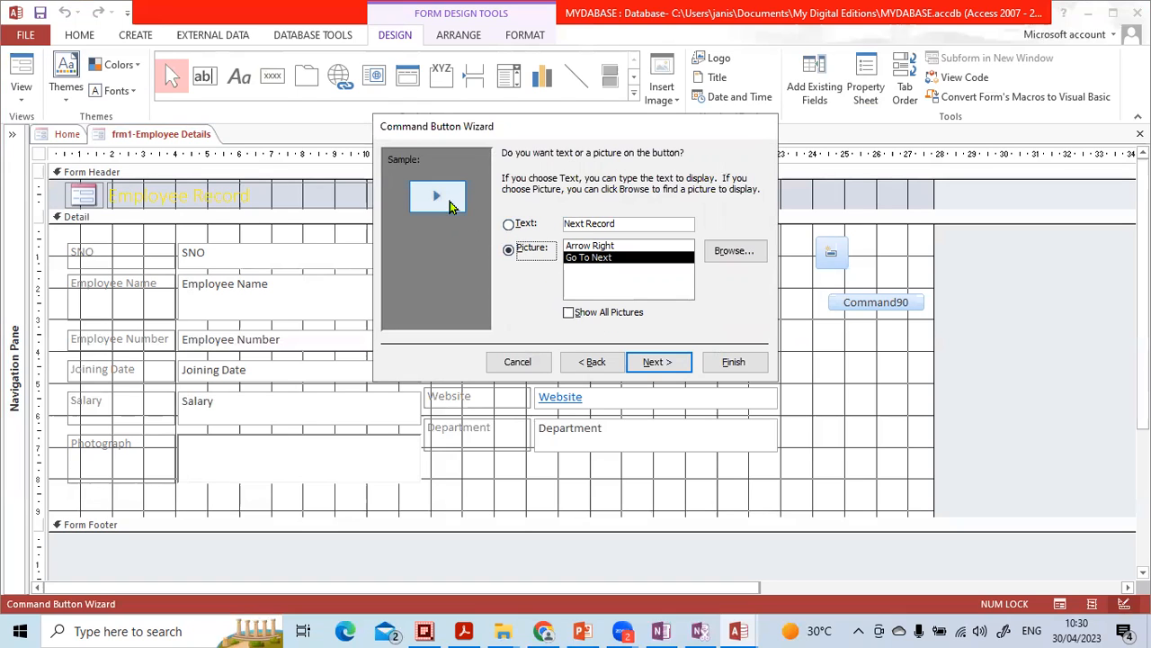
{"action": "left_click", "coordinate": [656, 361]}
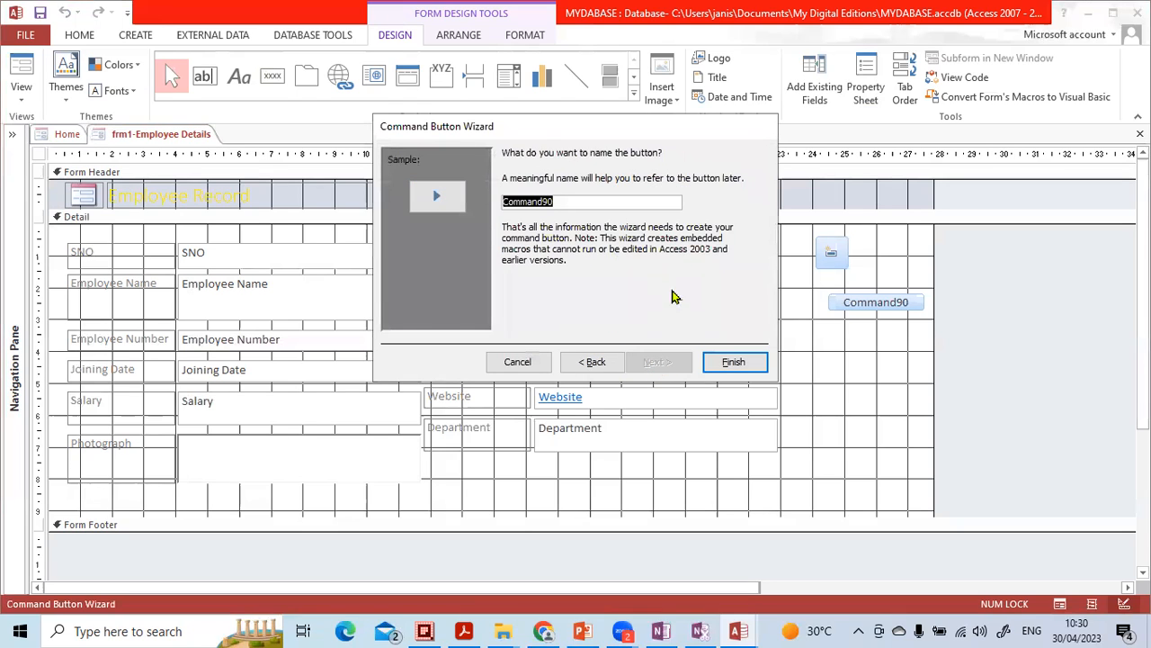
{"action": "left_click", "coordinate": [727, 362]}
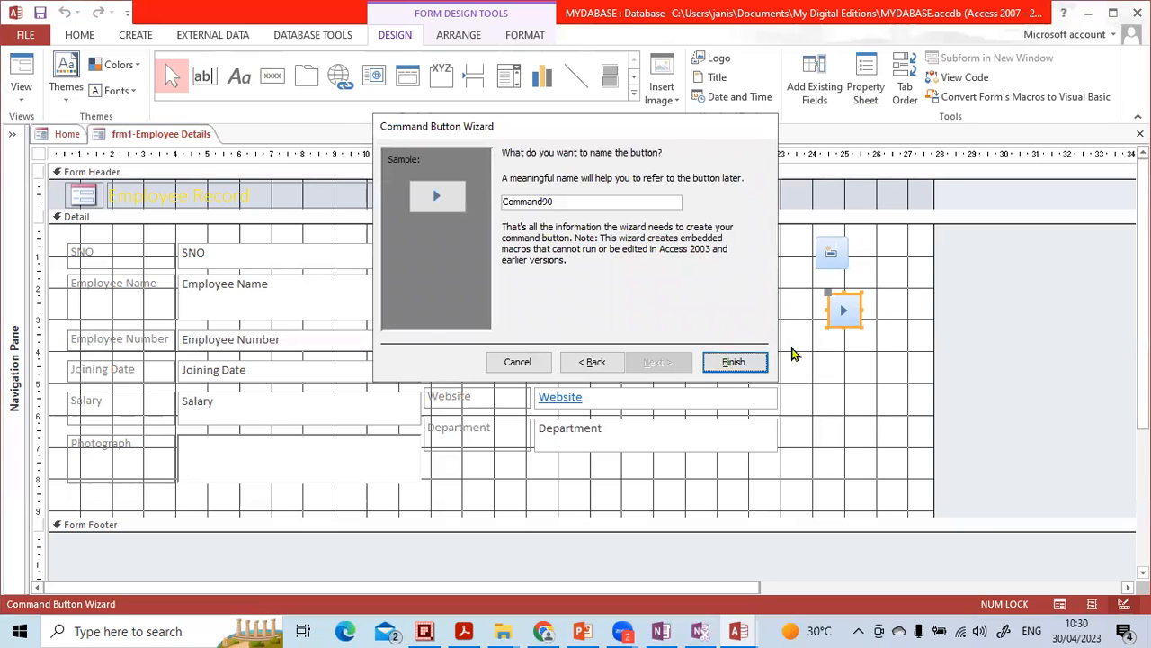
- Move the next-record button up and over so it sits closely beneath the add-record button
{"action": "left_click", "coordinate": [835, 293]}
{"action": "left_click_drag", "start_coordinate": [834, 293], "coordinate": [829, 278]}
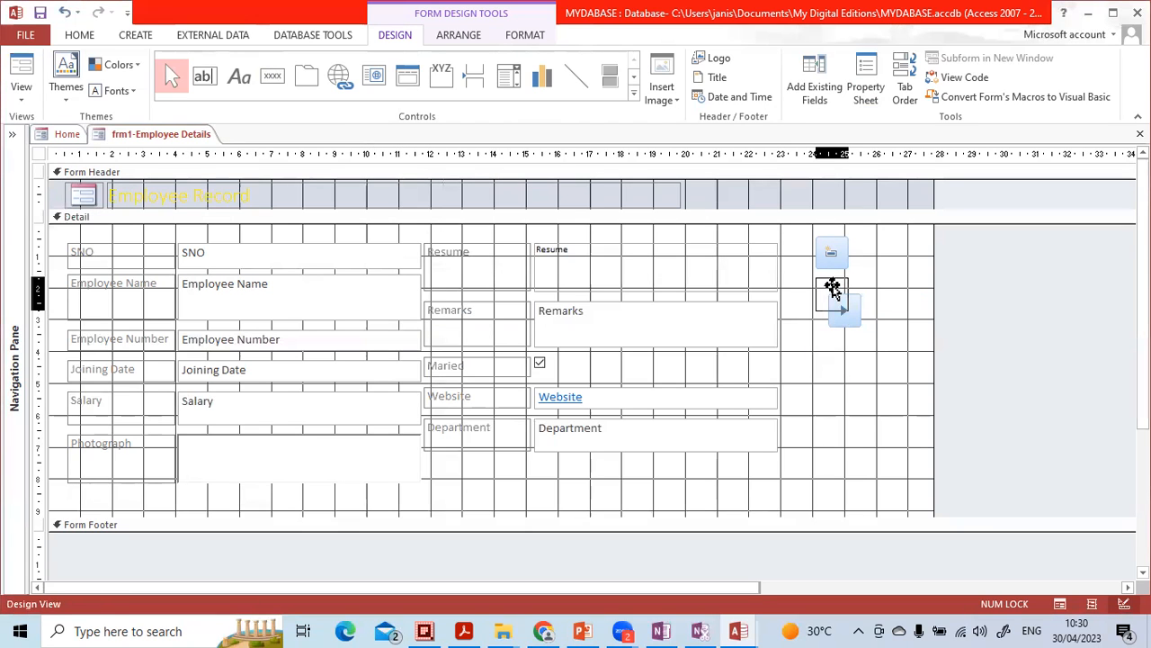
{"action": "left_click", "coordinate": [853, 347]}
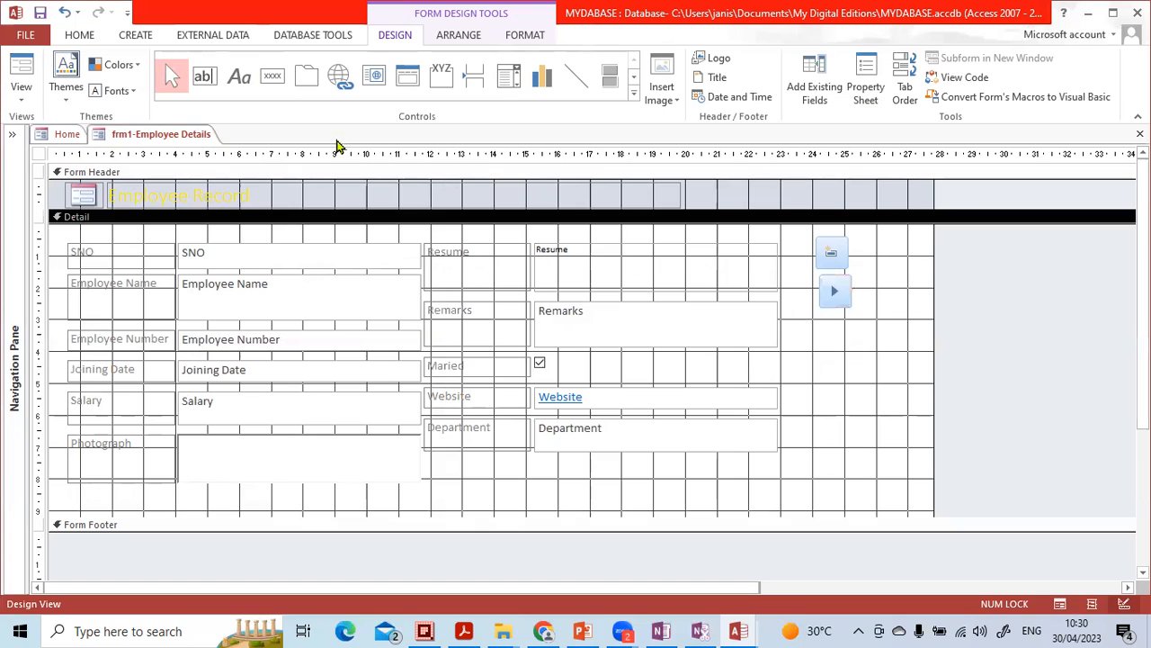
- Add a command button below the next-record button with the Record Navigation action Go To Previous Record and its default picture
{"action": "left_click", "coordinate": [270, 77]}
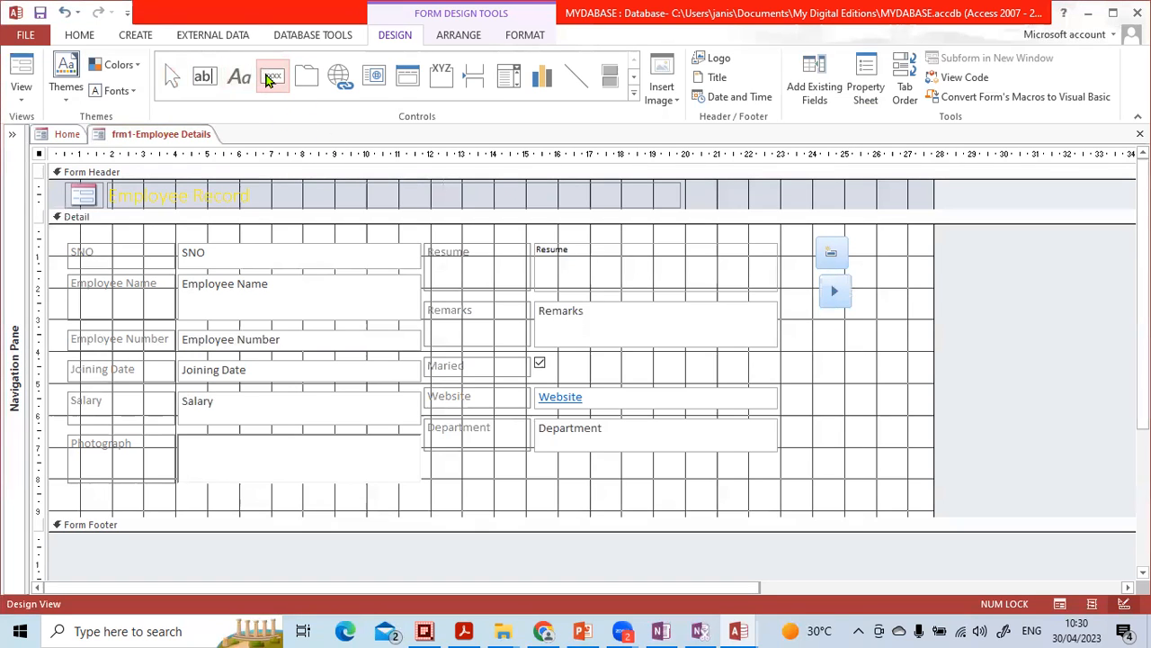
{"action": "left_click", "coordinate": [835, 334]}
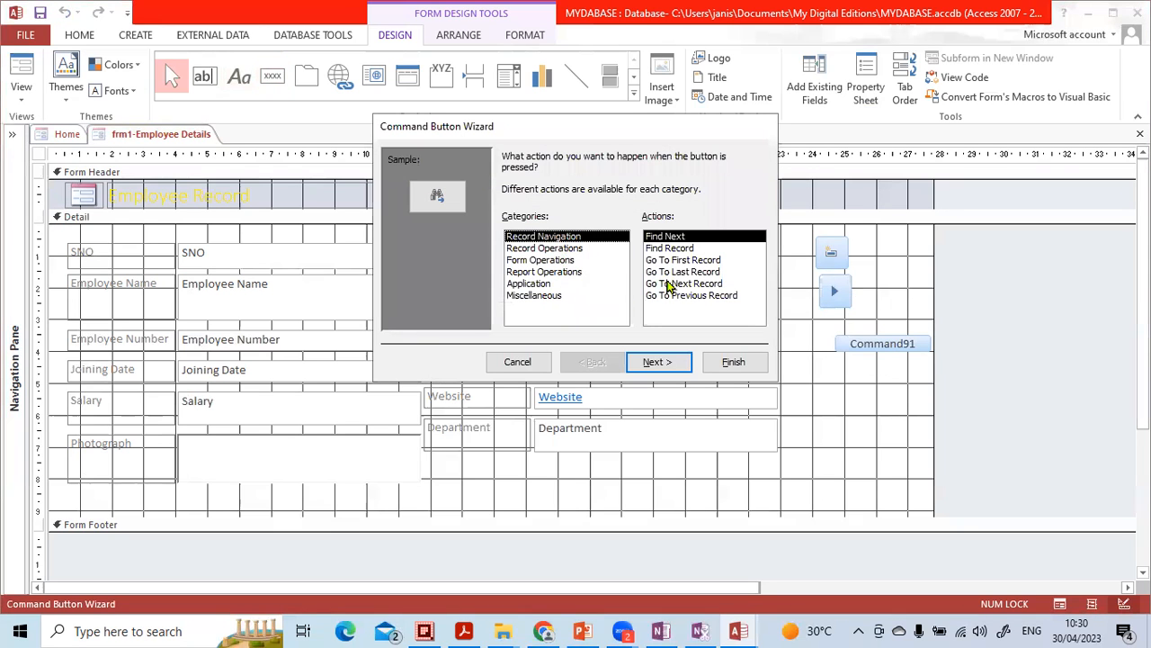
{"action": "left_click", "coordinate": [706, 296]}
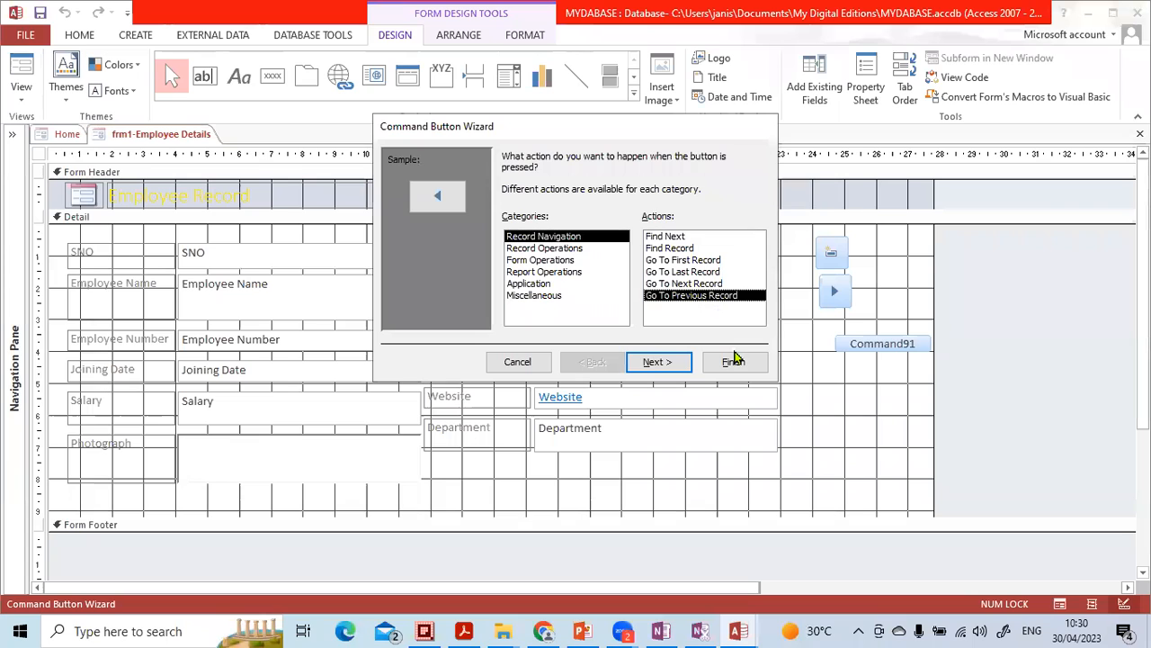
{"action": "left_click", "coordinate": [733, 361]}
- Move the previous-record button up so it lines up beside the next-record button
{"action": "left_click", "coordinate": [855, 342]}
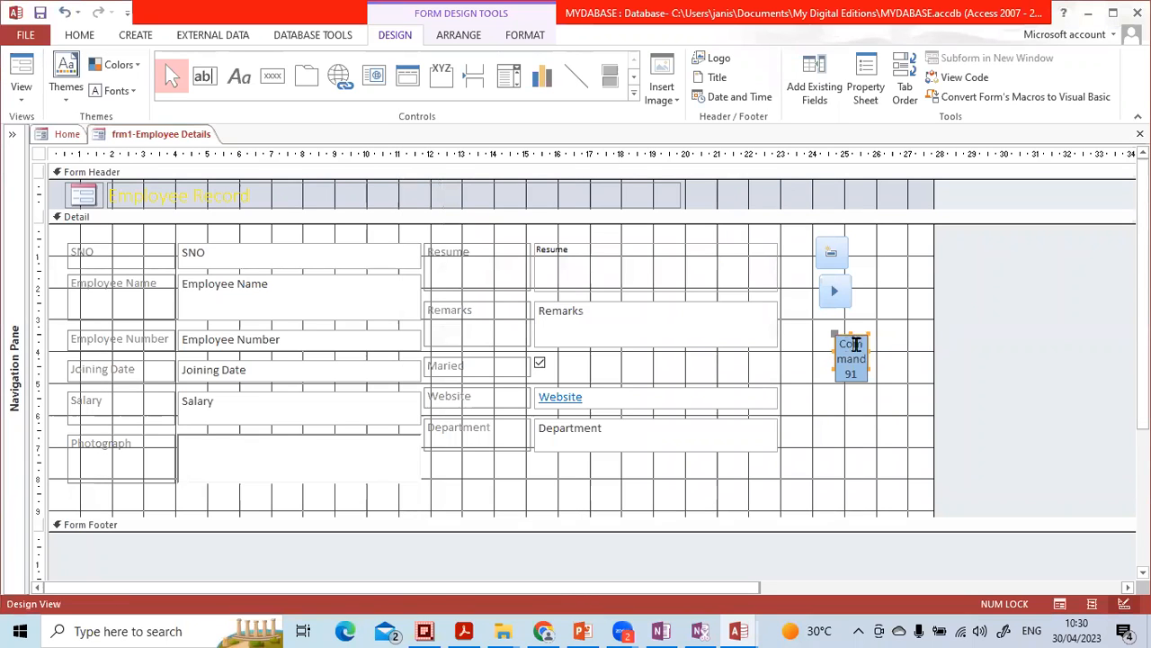
{"action": "left_click", "coordinate": [890, 356]}
{"action": "left_click_drag", "start_coordinate": [858, 357], "coordinate": [881, 292]}
{"action": "left_click", "coordinate": [886, 343]}
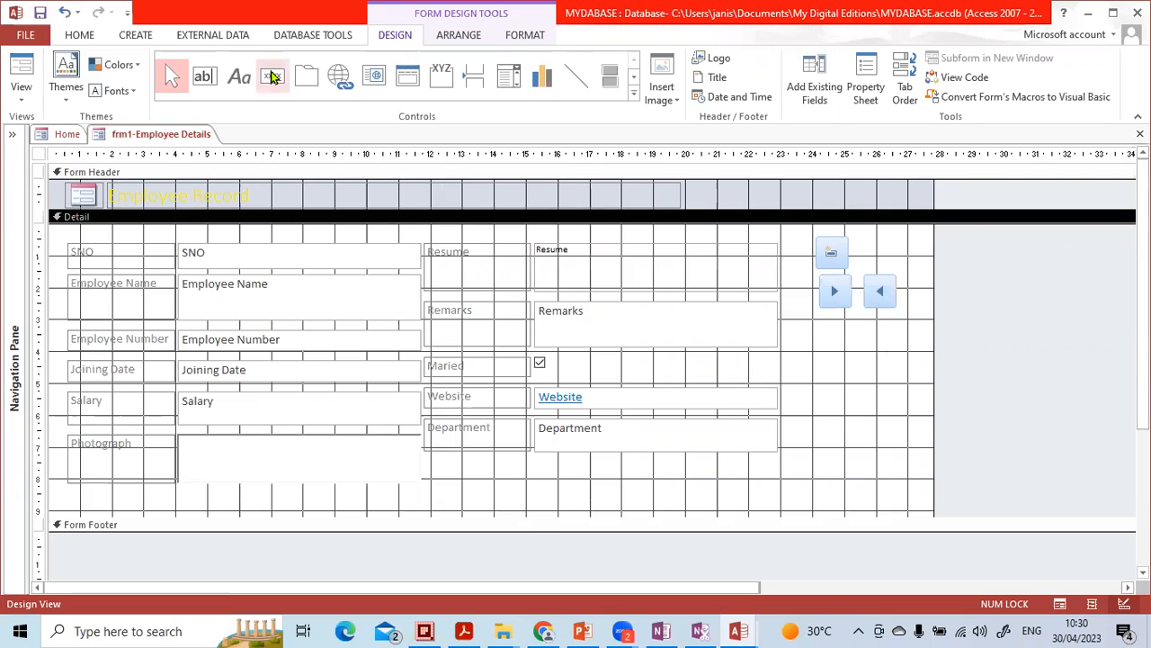
- Add a command button below the next-record button with the Go To Last Record action and the Go To Last picture
{"action": "left_click", "coordinate": [272, 77]}
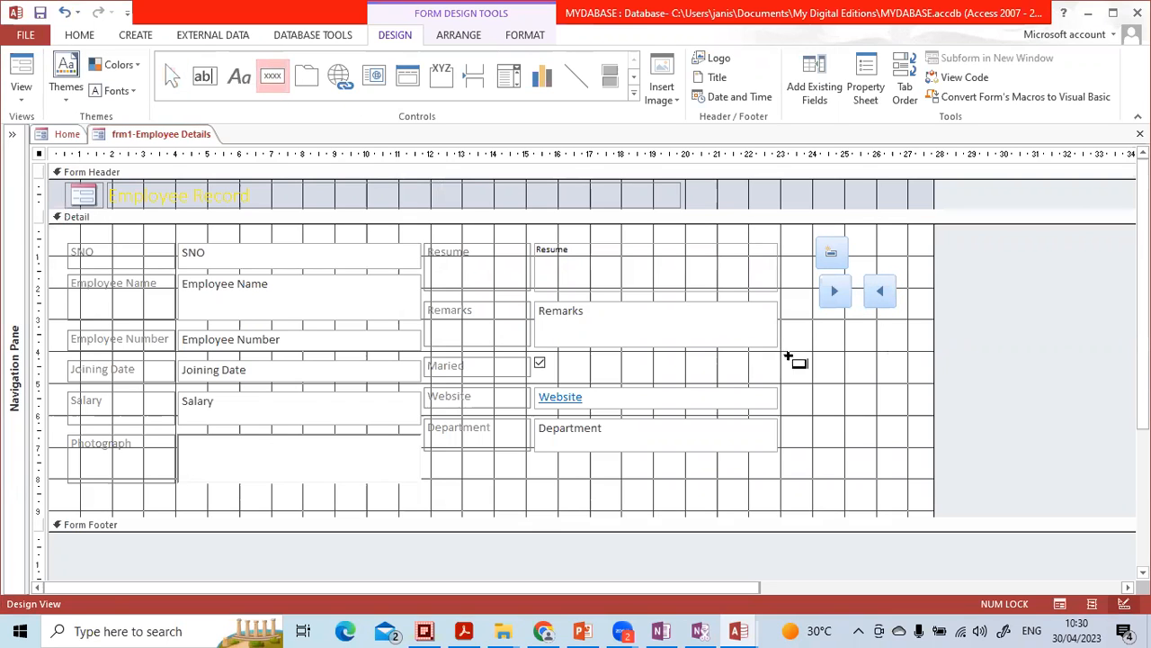
{"action": "left_click", "coordinate": [808, 345]}
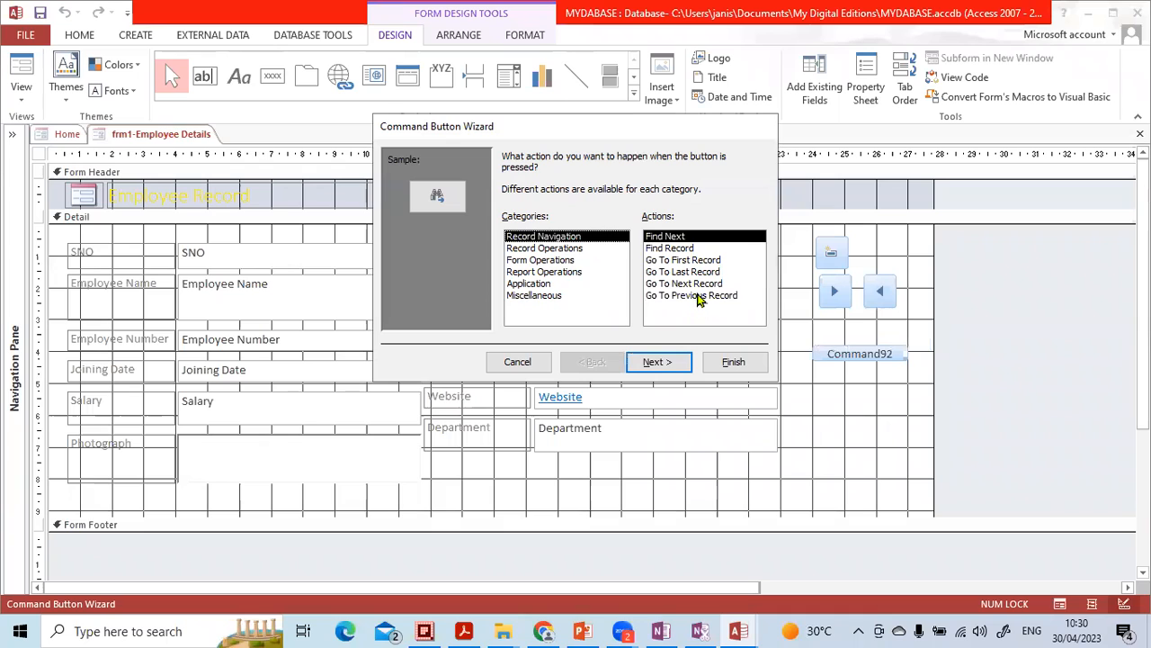
{"action": "left_click", "coordinate": [707, 272]}
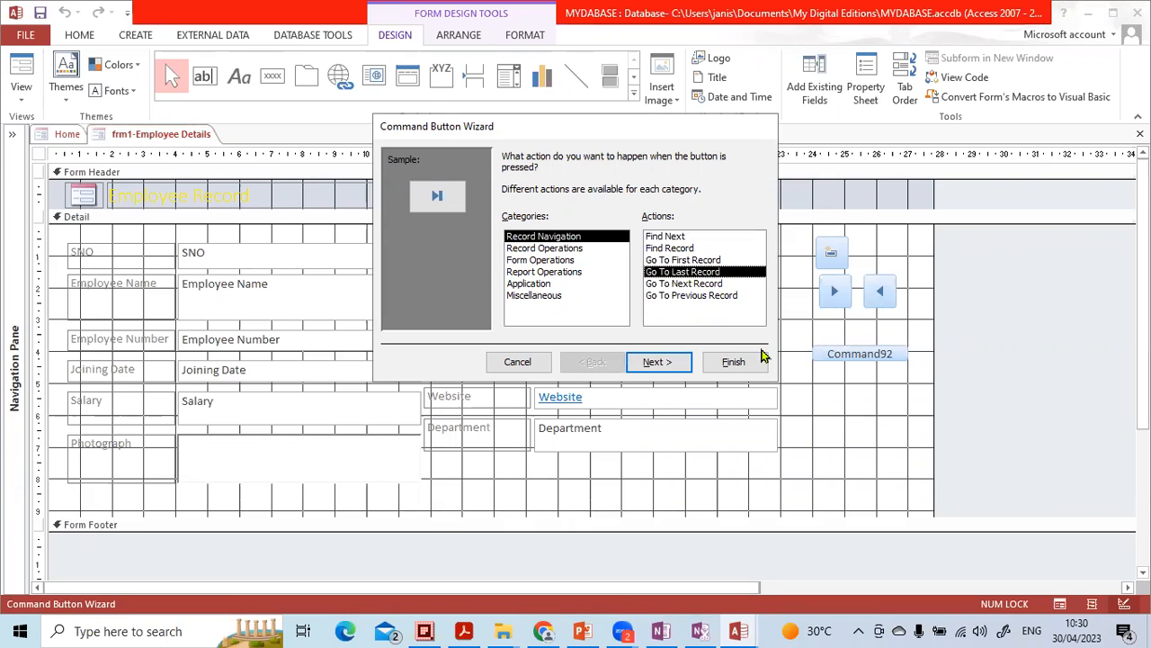
{"action": "left_click", "coordinate": [681, 362]}
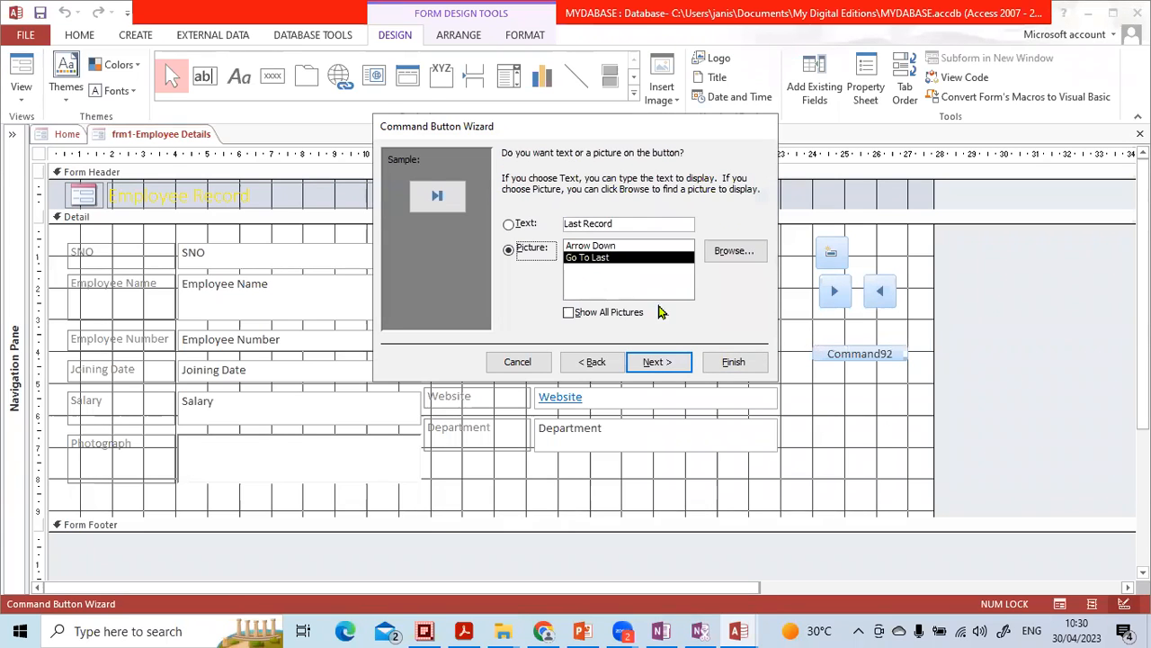
{"action": "left_click", "coordinate": [649, 362]}
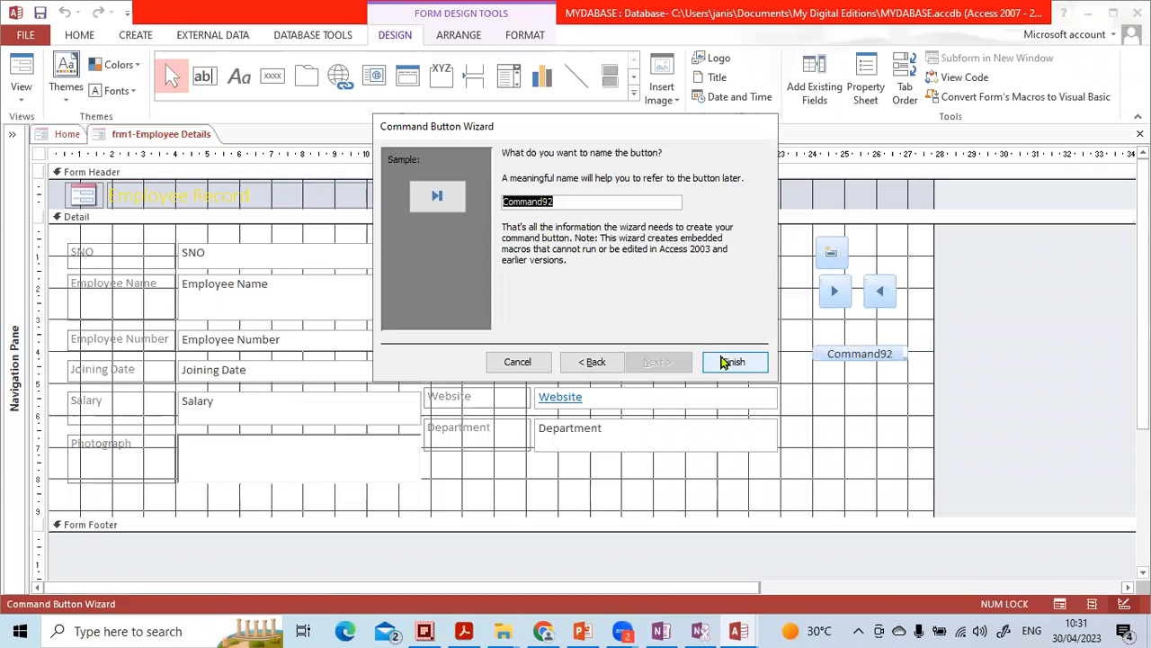
{"action": "left_click", "coordinate": [724, 361]}
{"action": "left_click", "coordinate": [526, 228]}
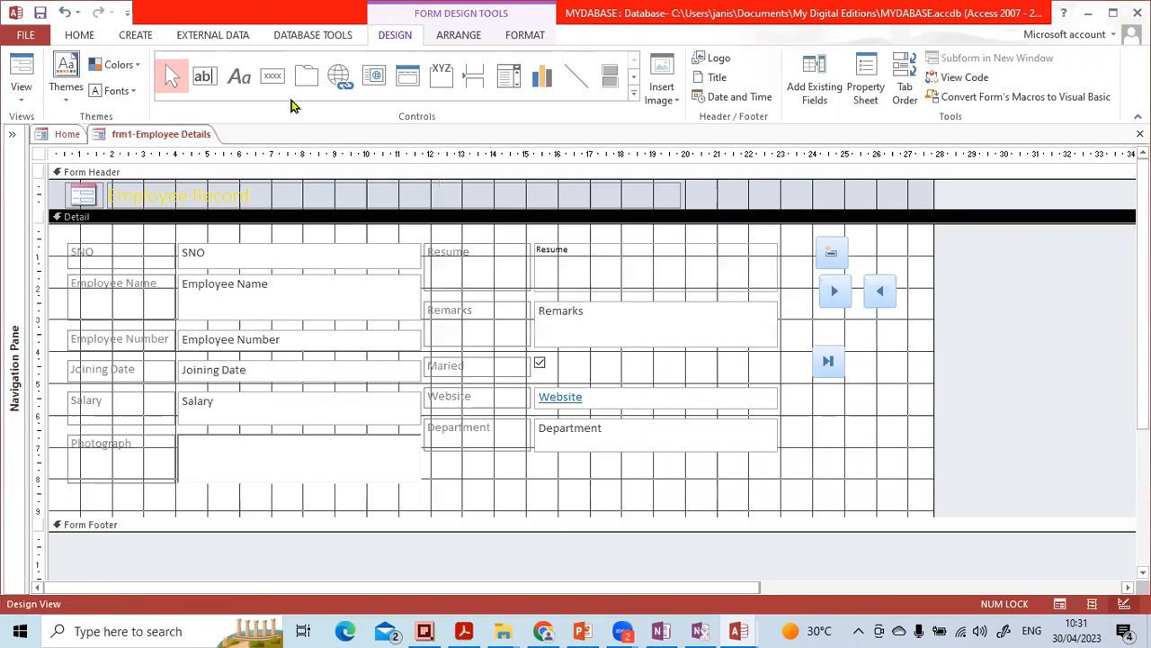
- Add a command button beside the last-record button with the Record Navigation action Go To First Record and its default picture
{"action": "left_click", "coordinate": [273, 75]}
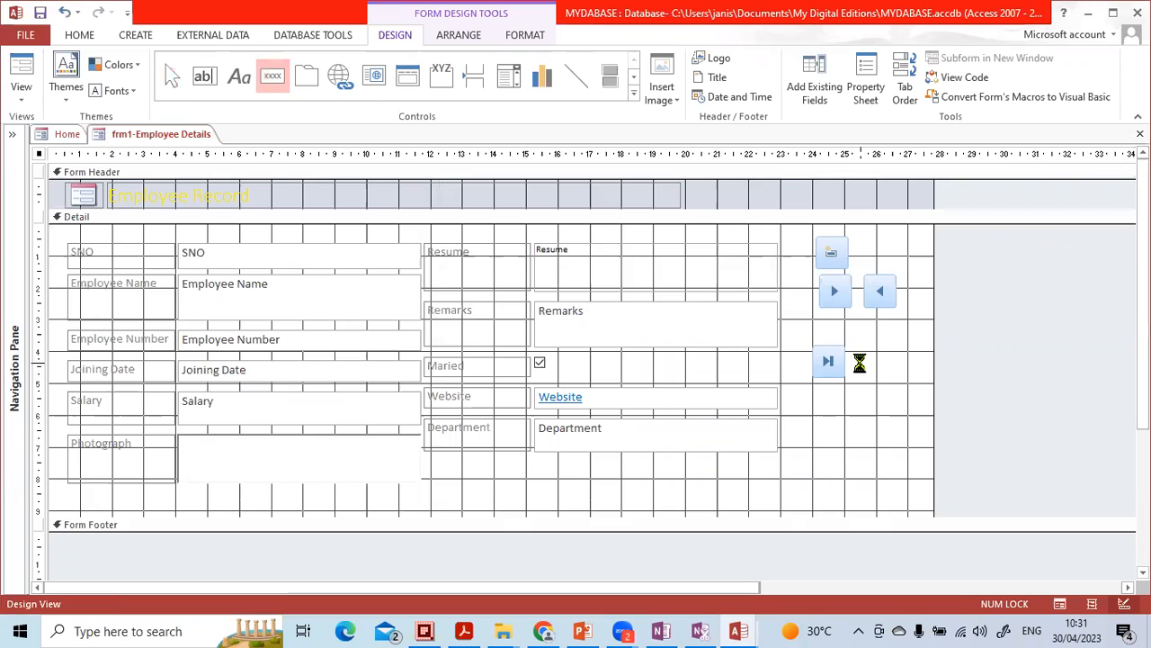
{"action": "left_click", "coordinate": [859, 365]}
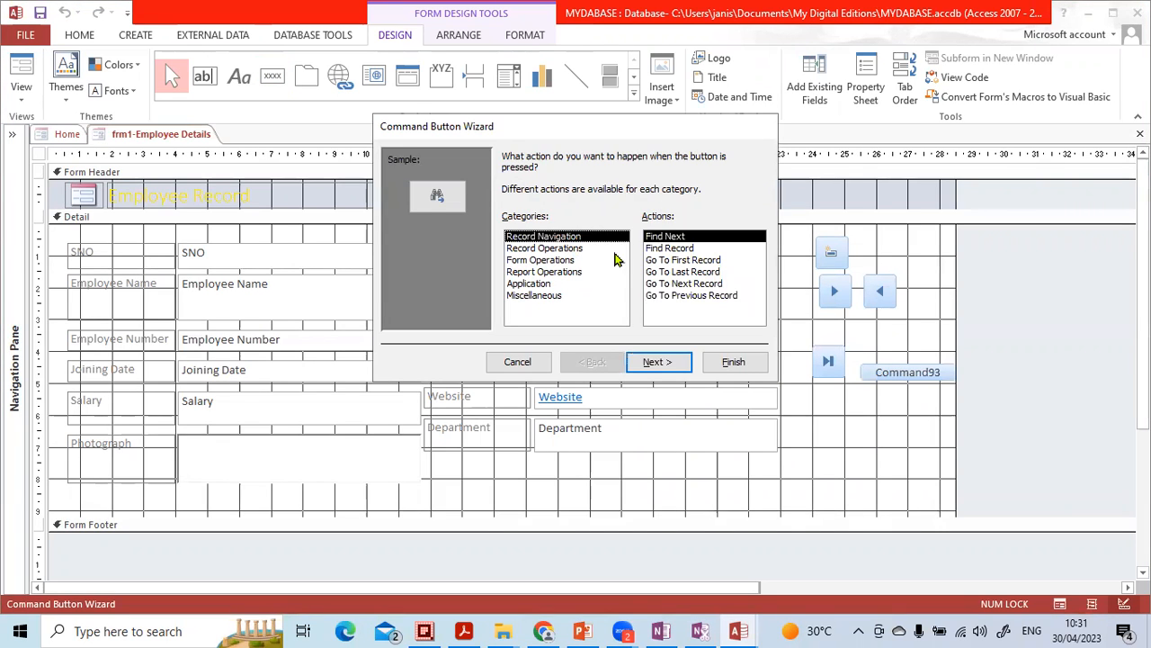
{"action": "left_click", "coordinate": [694, 260]}
{"action": "left_click", "coordinate": [736, 361]}
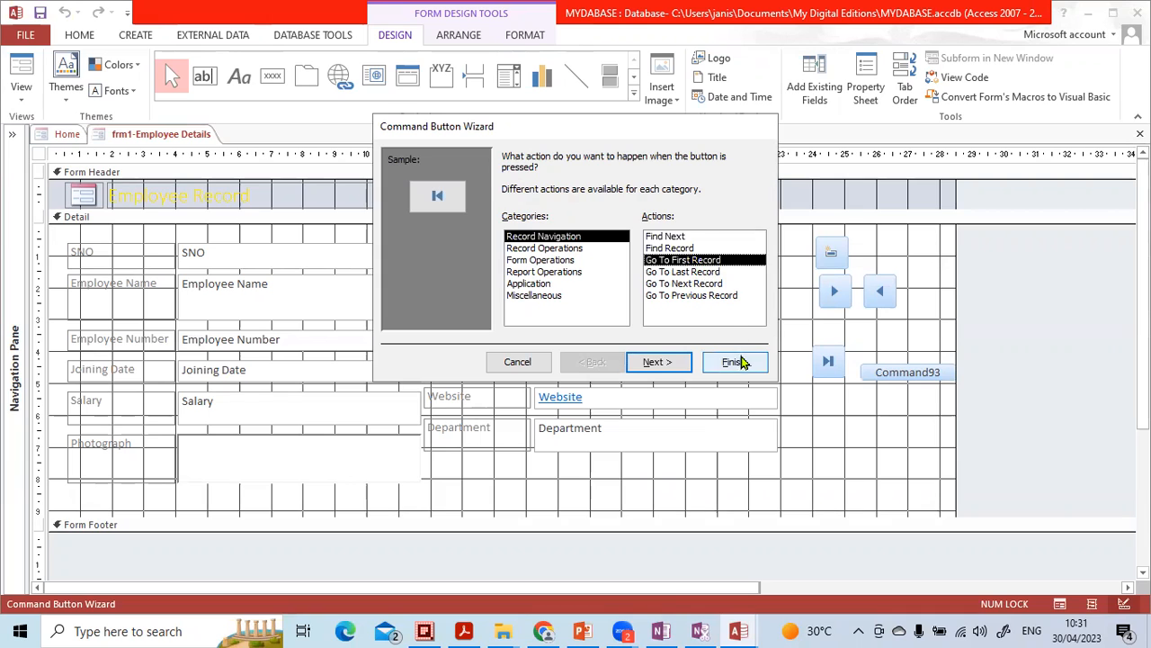
- Move the first-record and last-record buttons up so they sit side by side beneath the previous-record and next-record buttons
{"action": "left_click", "coordinate": [862, 426]}
{"action": "left_click_drag", "start_coordinate": [871, 378], "coordinate": [891, 332]}
{"action": "left_click_drag", "start_coordinate": [828, 363], "coordinate": [836, 337]}
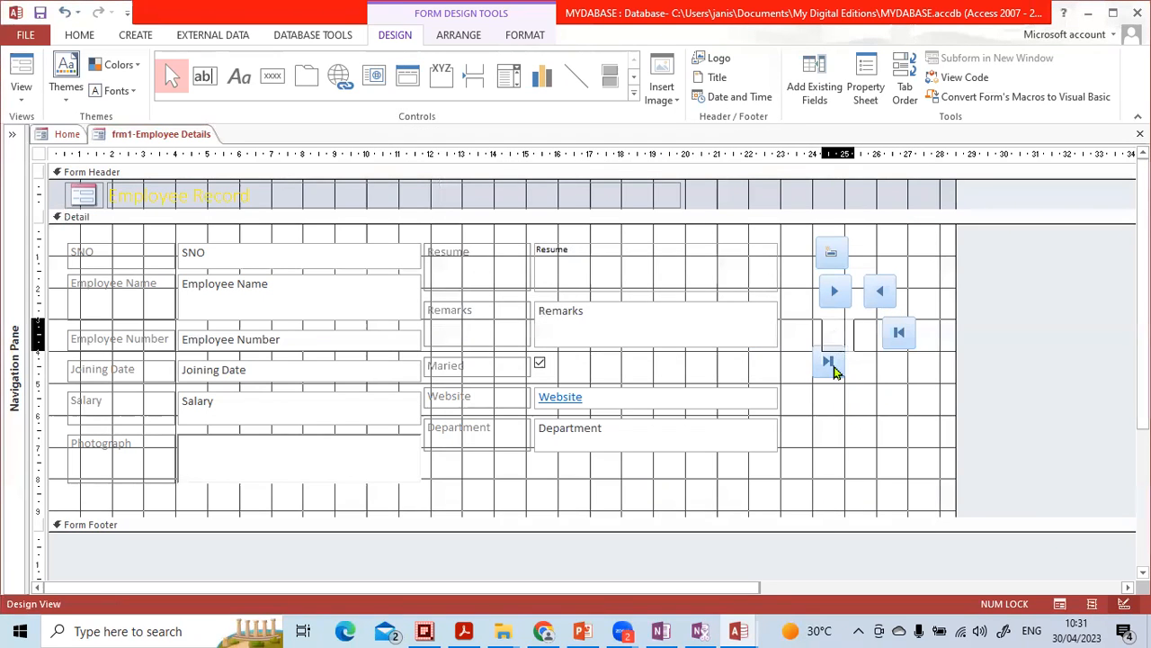
{"action": "left_click", "coordinate": [835, 379]}
- Add a command button below the last-record button with the Find Record action and the Binoculars (Find) picture
{"action": "left_click", "coordinate": [272, 76]}
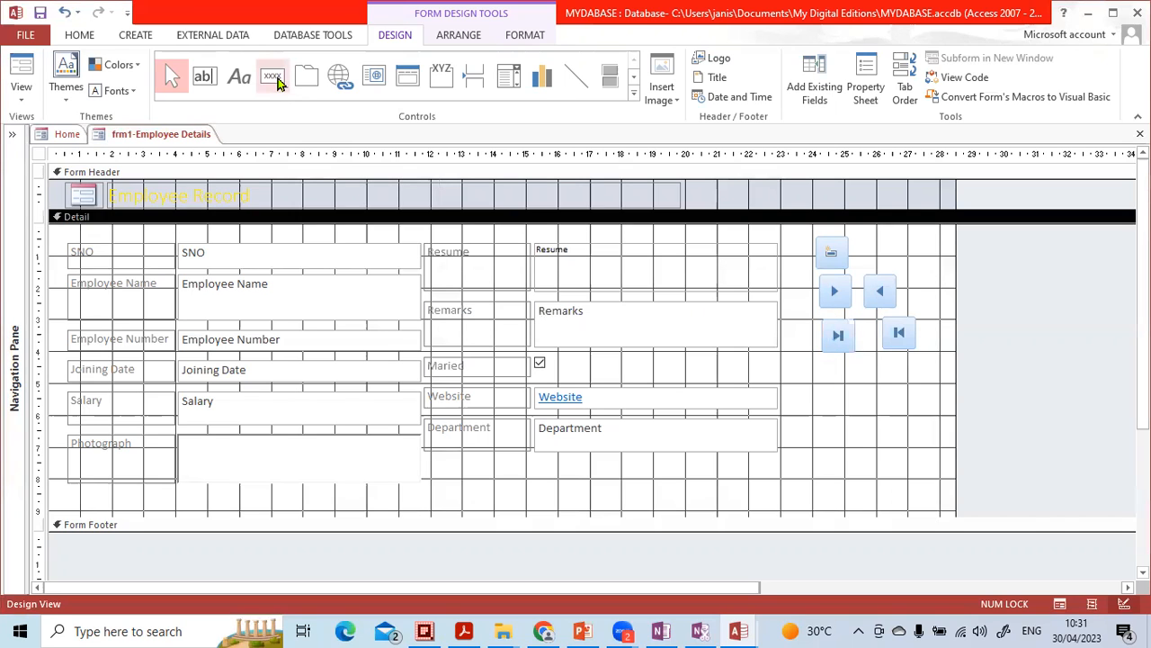
{"action": "left_click", "coordinate": [836, 380]}
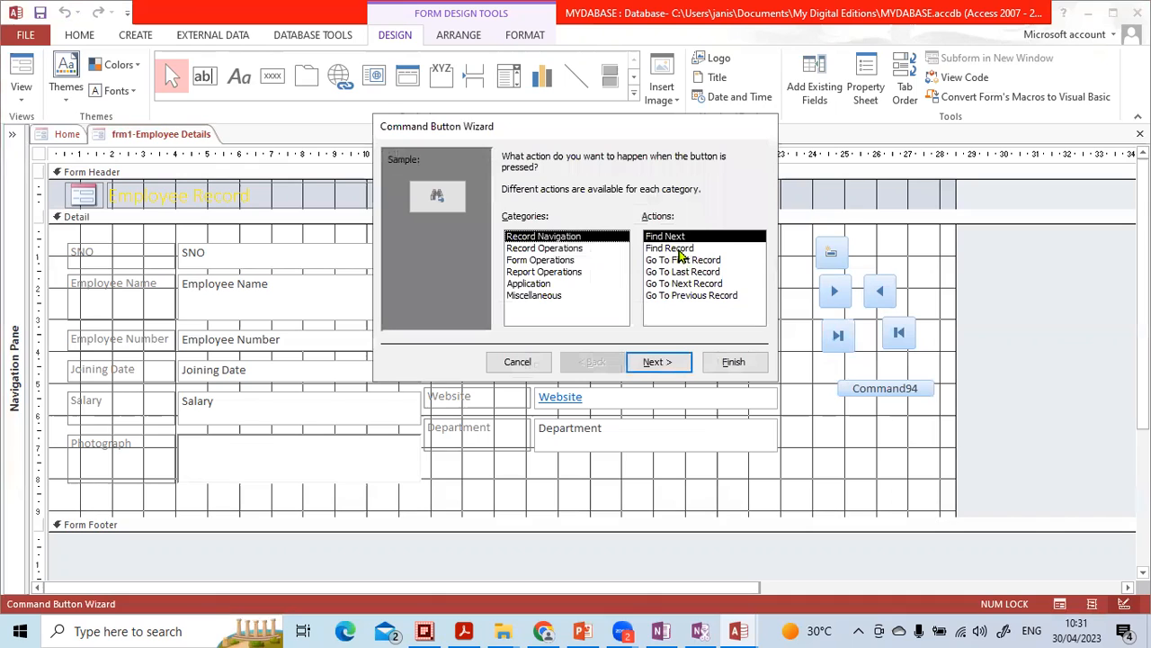
{"action": "left_click", "coordinate": [679, 248]}
{"action": "left_click", "coordinate": [667, 361]}
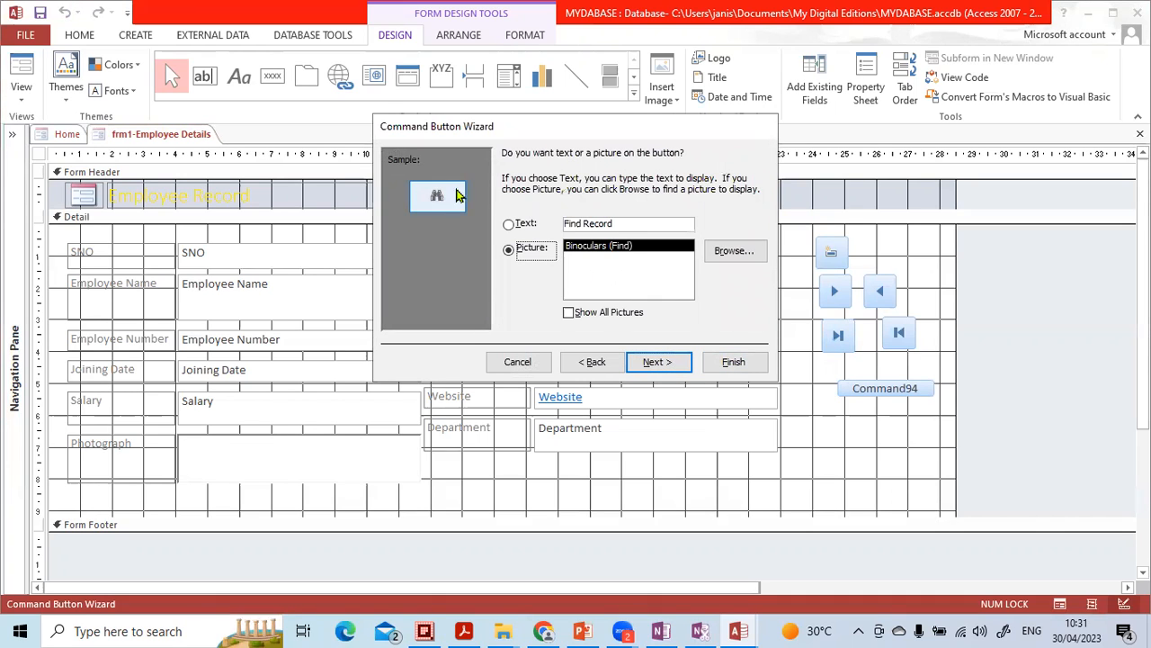
{"action": "left_click", "coordinate": [731, 364]}
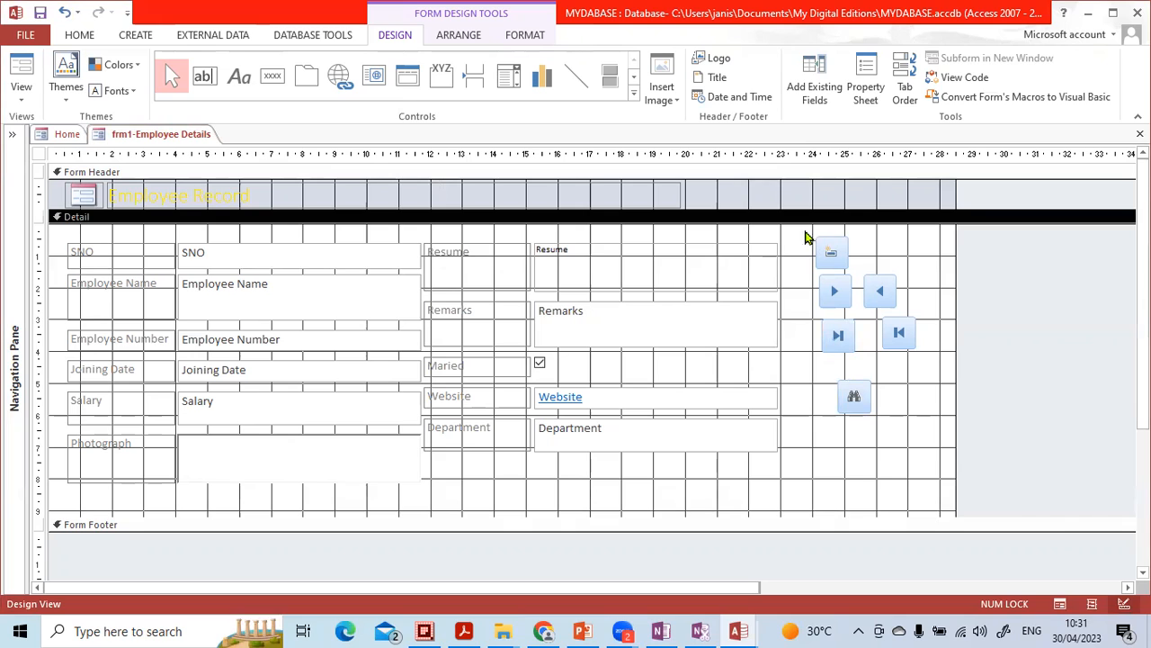
- Align all six command buttons to the left and then to the top so they form a compact block
{"action": "left_click_drag", "start_coordinate": [799, 231], "coordinate": [923, 433]}
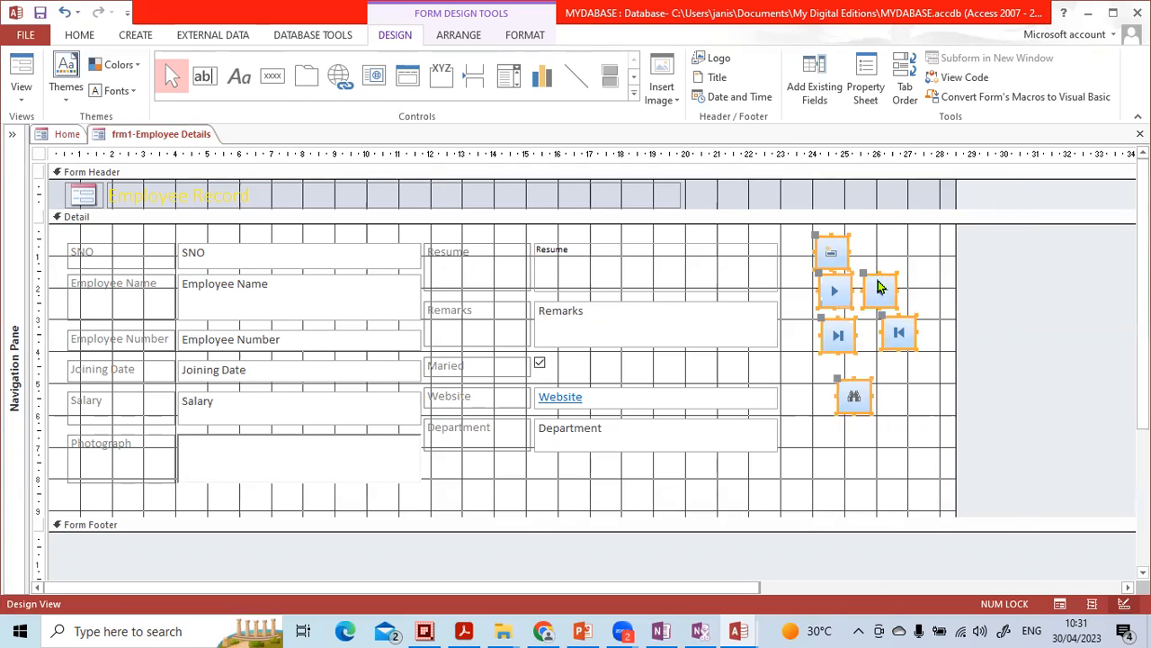
{"action": "right_click", "coordinate": [880, 286]}
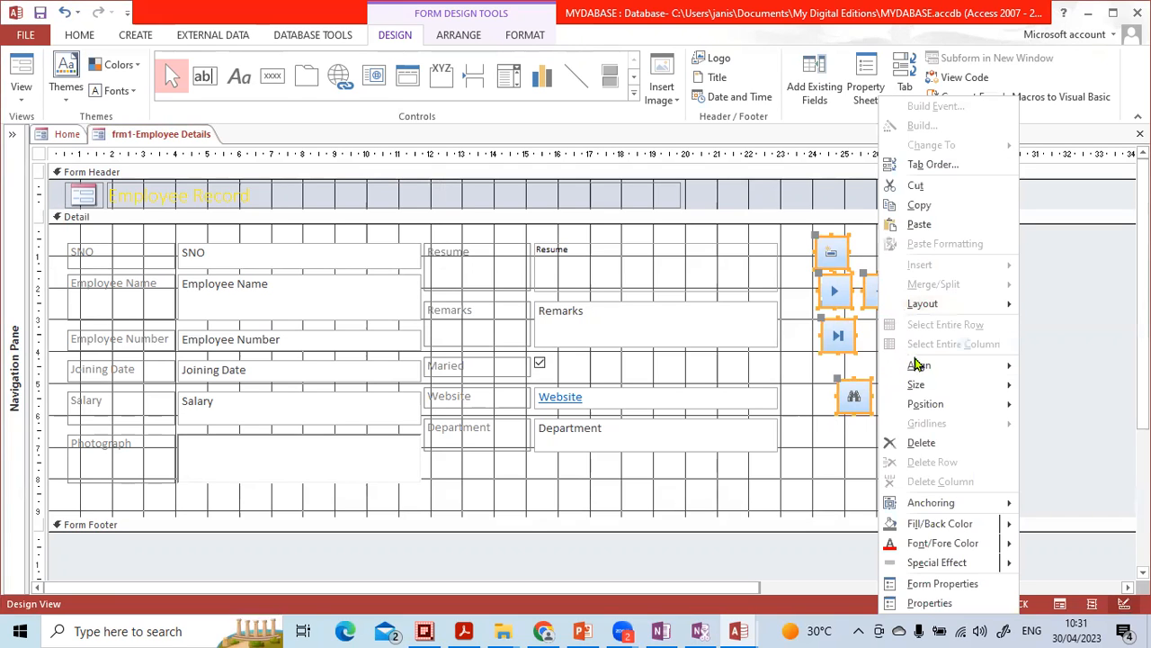
{"action": "mouse_move", "coordinate": [917, 367]}
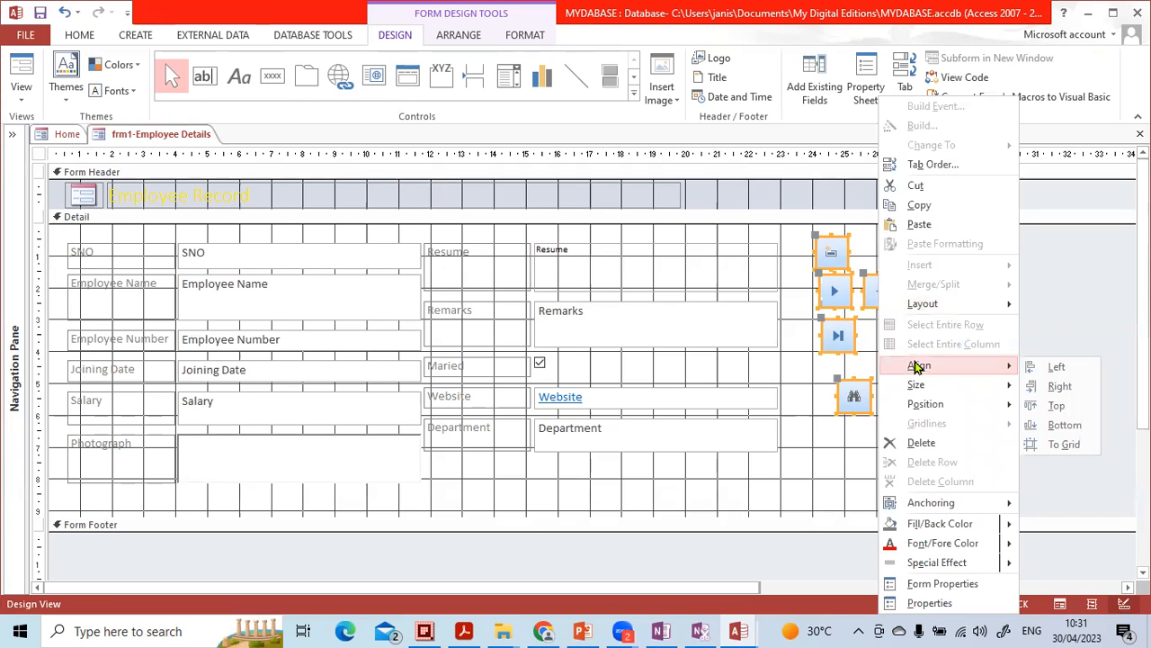
{"action": "left_click", "coordinate": [1057, 369]}
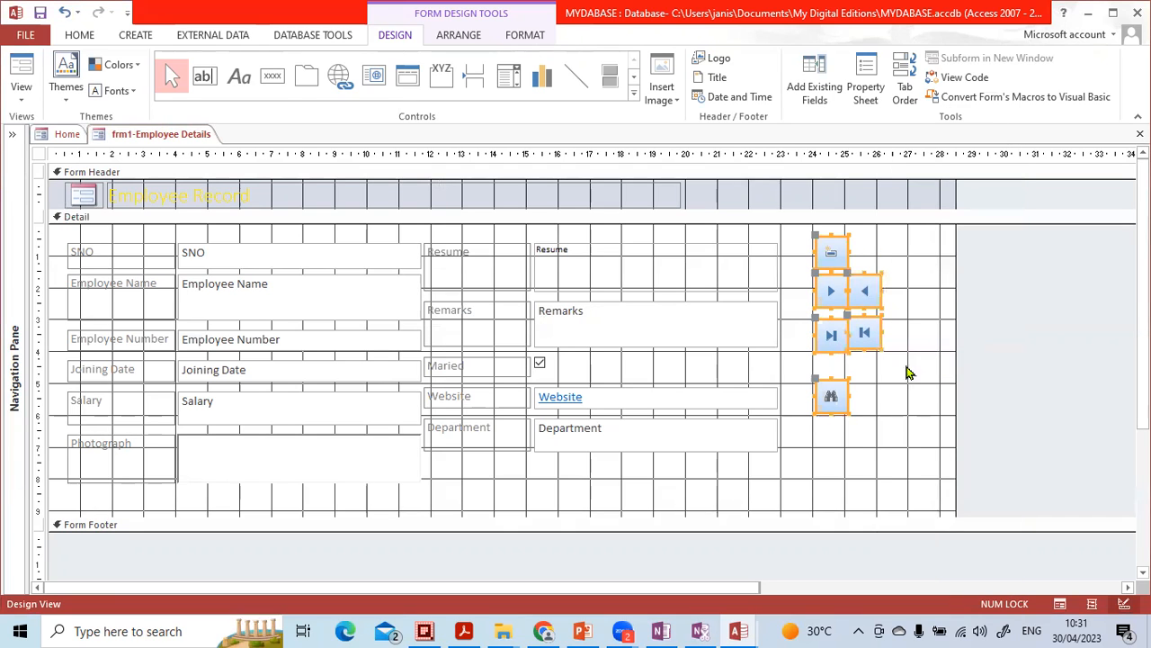
{"action": "right_click", "coordinate": [871, 290]}
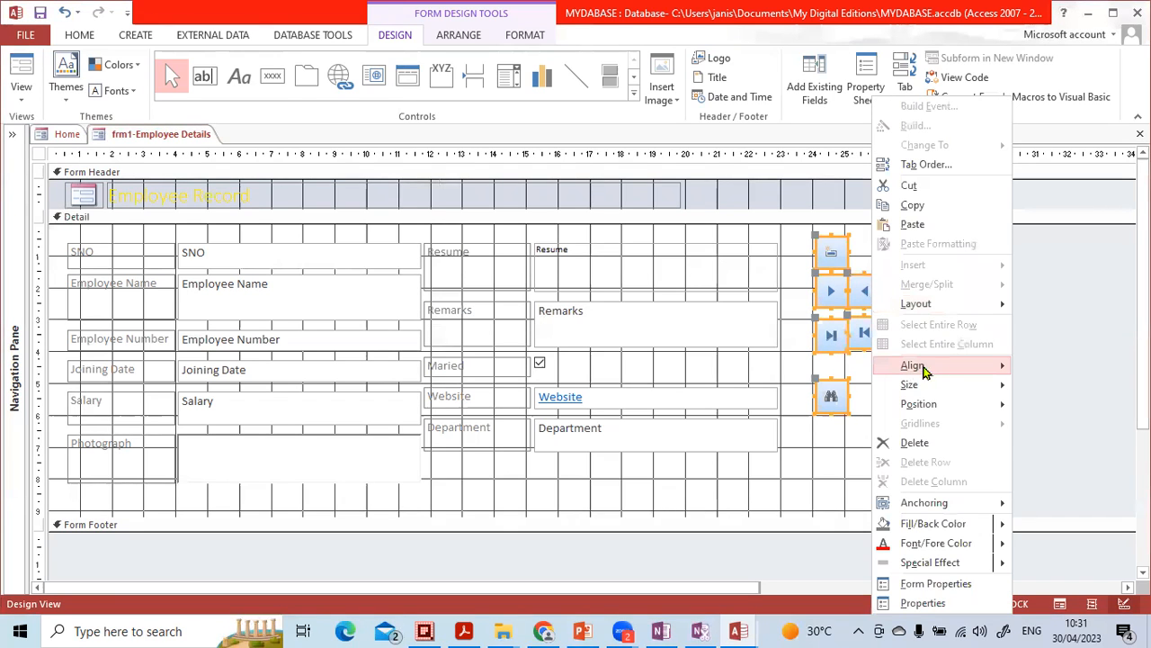
{"action": "left_click", "coordinate": [1053, 407]}
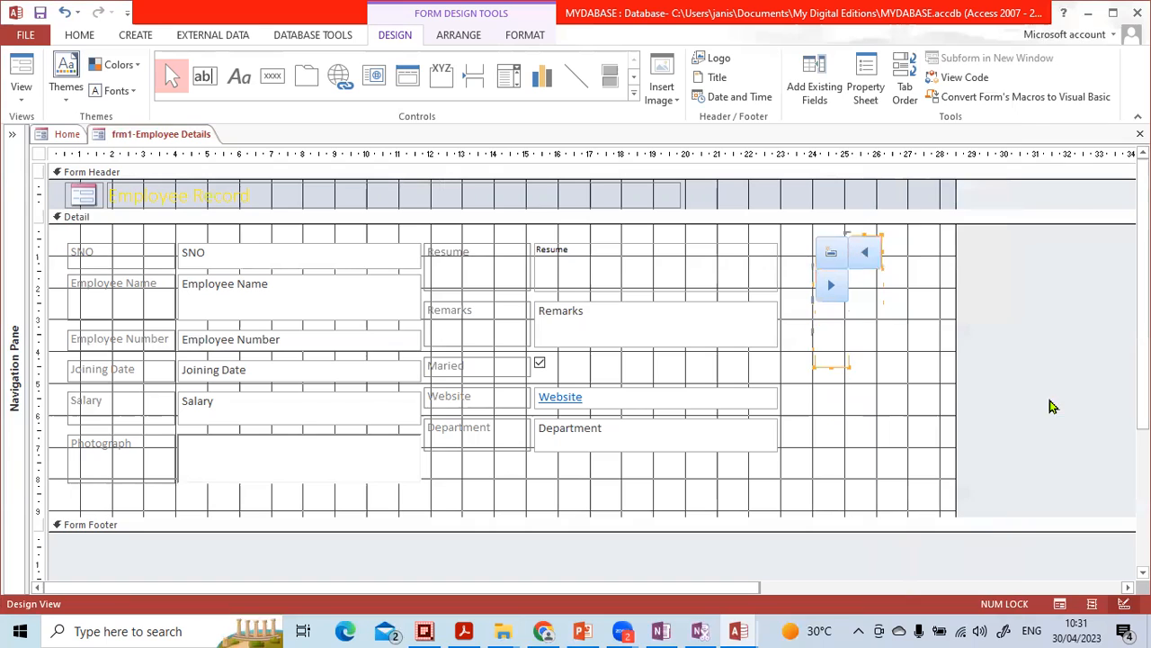
{"action": "left_click", "coordinate": [902, 365]}
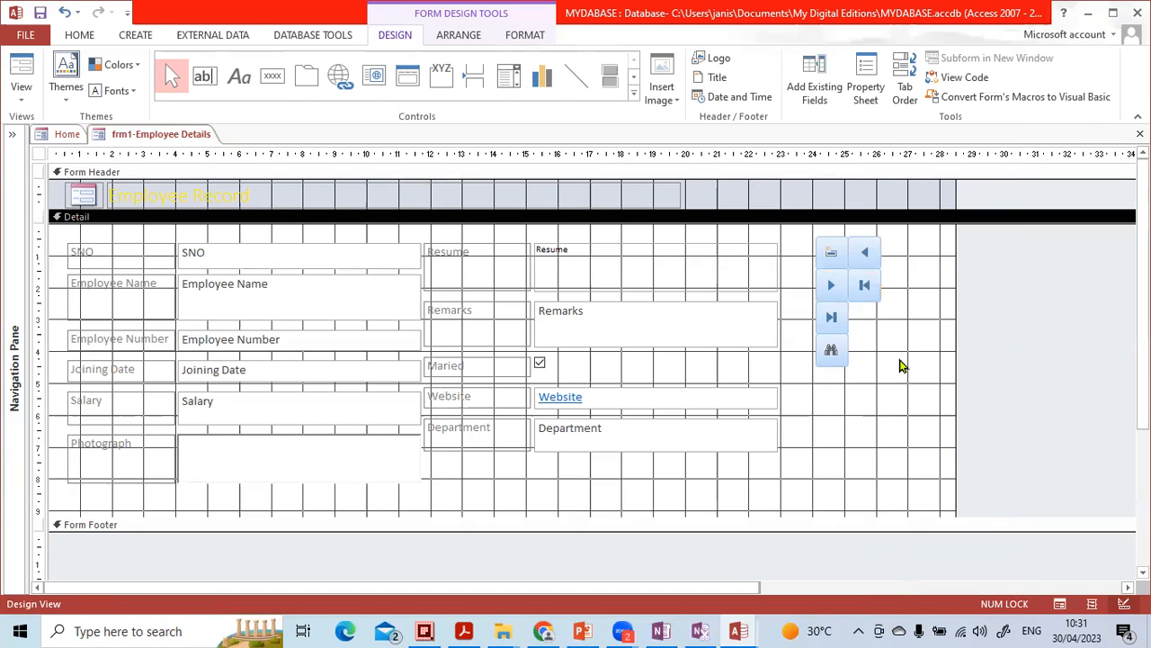
- Close the employee details form with its design changes saved, and reopen it through Employee Data on the Home form
{"action": "left_click", "coordinate": [1140, 133]}
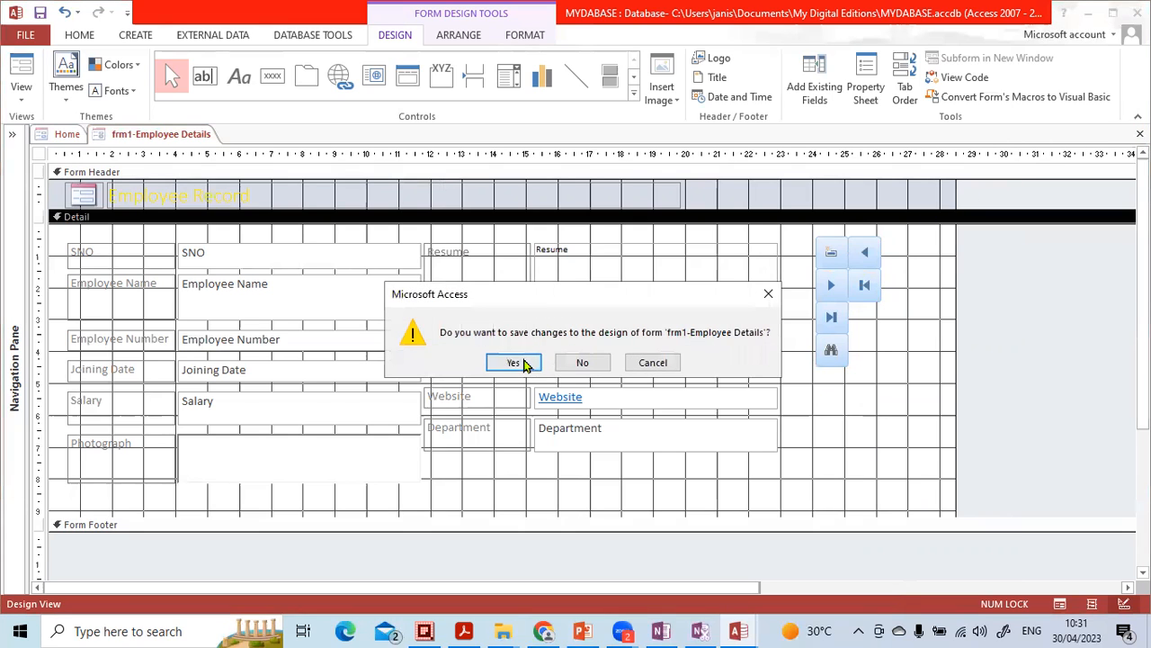
{"action": "left_click", "coordinate": [526, 362]}
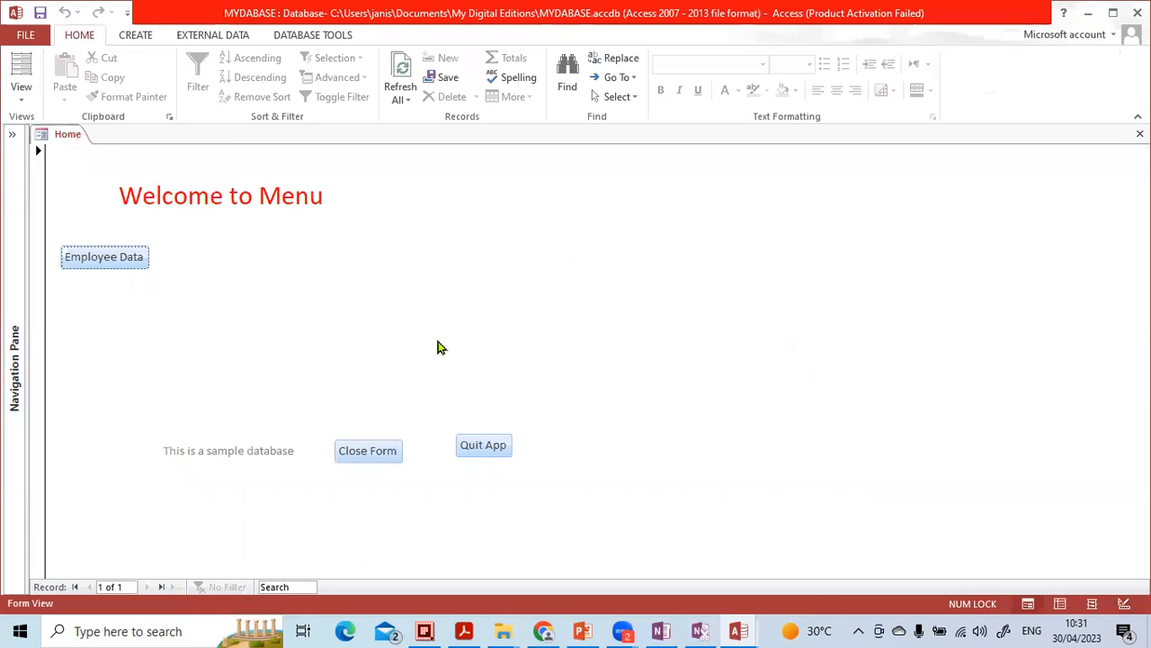
{"action": "left_click", "coordinate": [105, 258]}
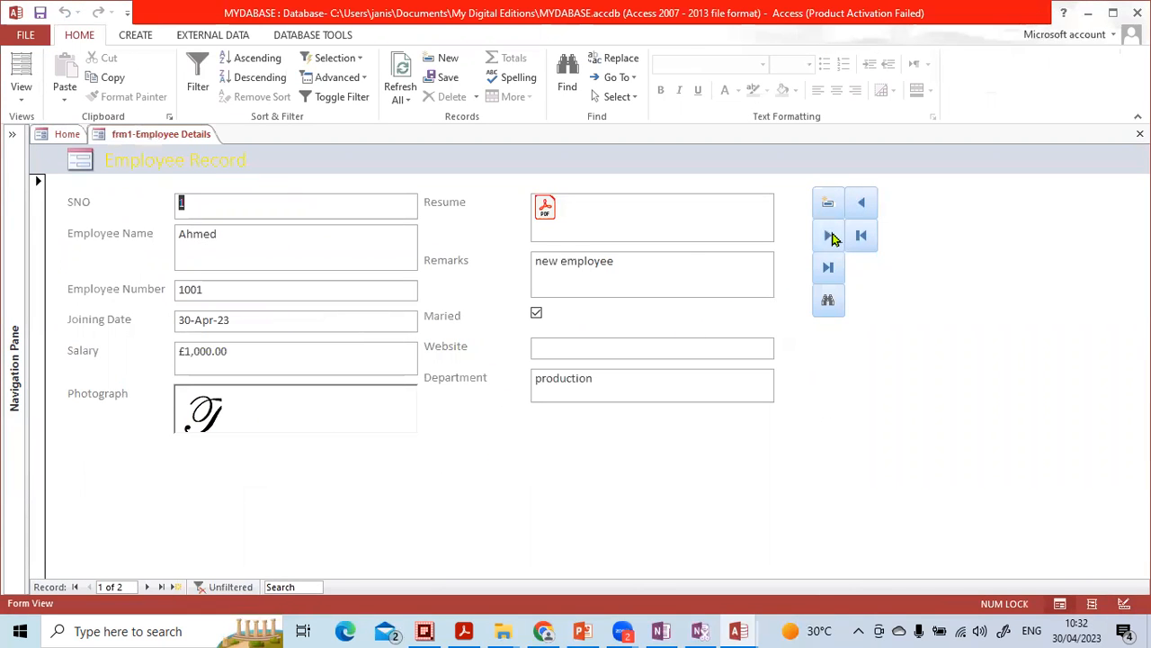
- Test the previous-record and next-record buttons by moving back and forth between the employee records
{"action": "left_click", "coordinate": [861, 209]}
{"action": "left_click", "coordinate": [598, 260]}
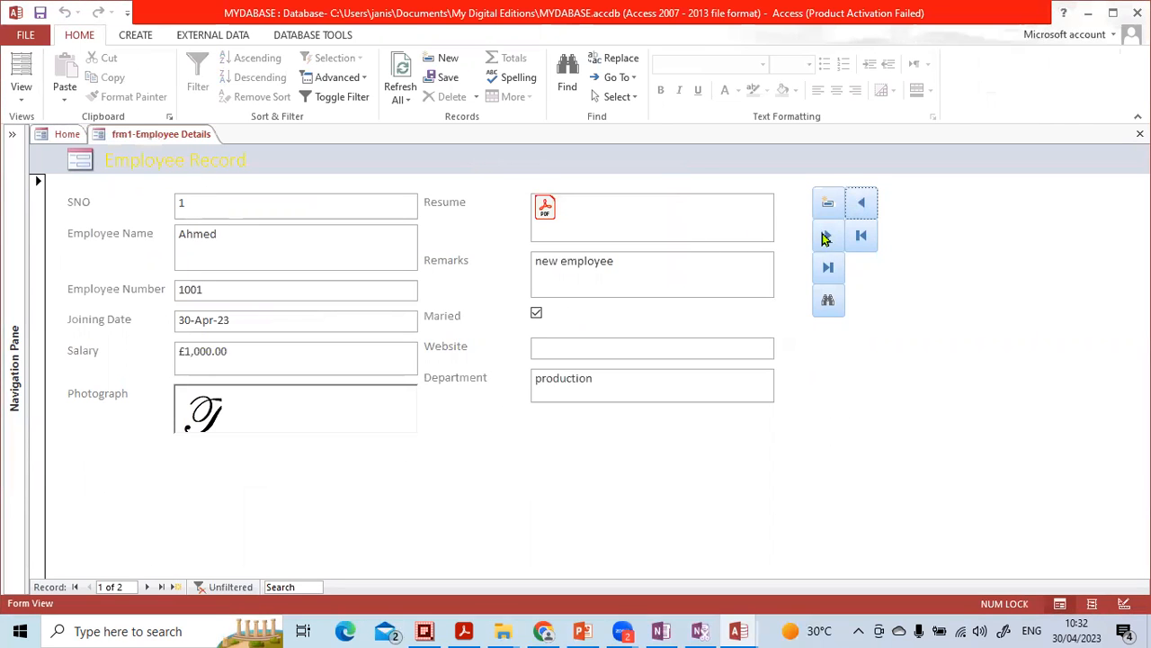
{"action": "left_click", "coordinate": [825, 236]}
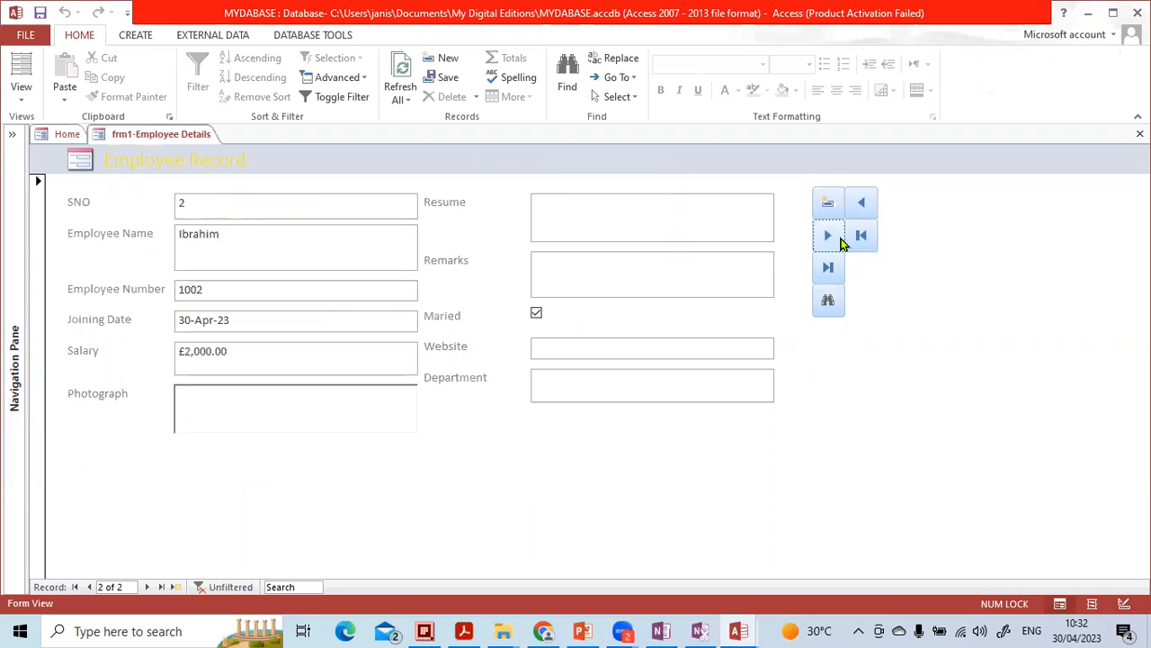
{"action": "left_click", "coordinate": [861, 205]}
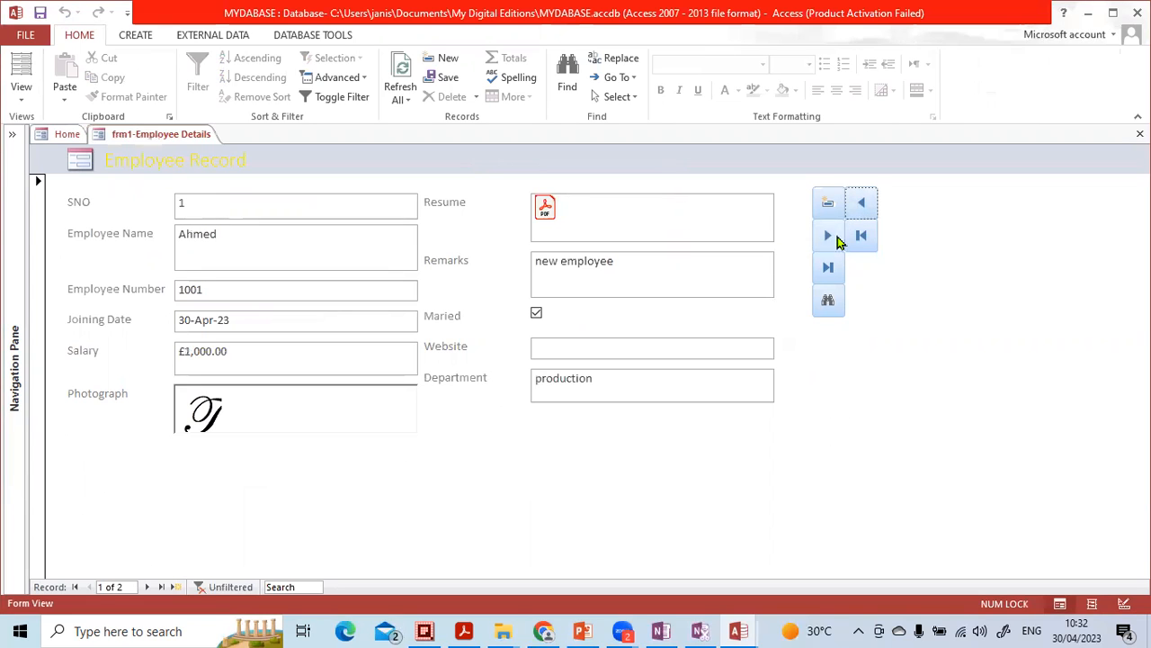
{"action": "left_click", "coordinate": [828, 236]}
- Test the add-record button with a blank record, and try the first-record and last-record buttons
{"action": "left_click", "coordinate": [828, 206]}
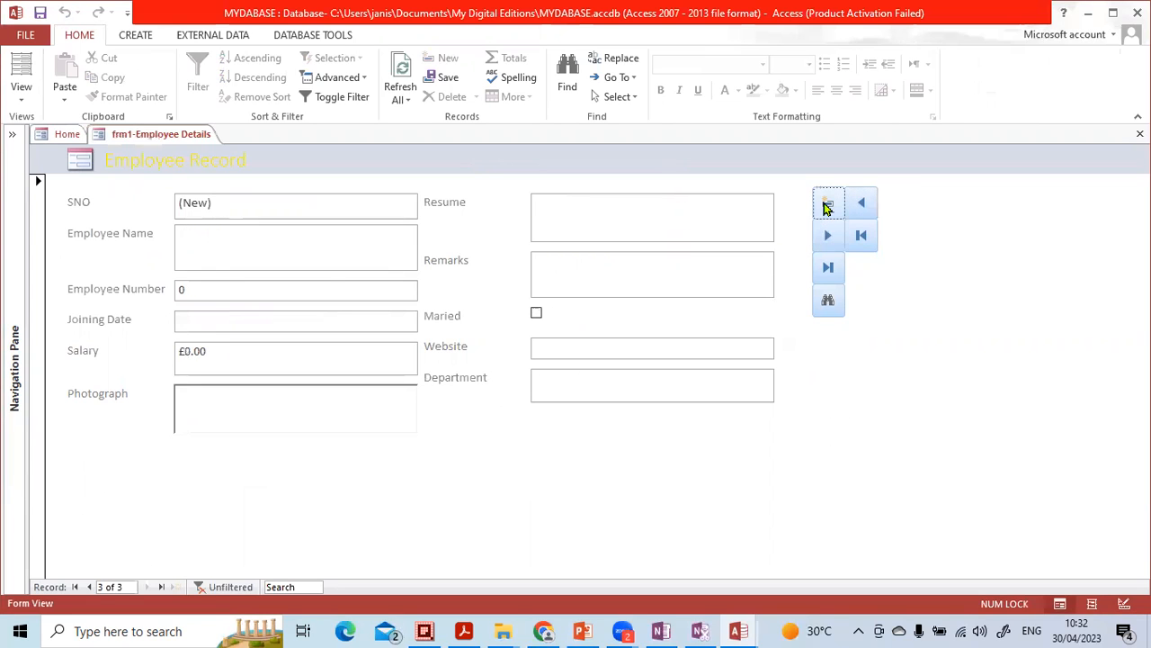
{"action": "left_click", "coordinate": [310, 250]}
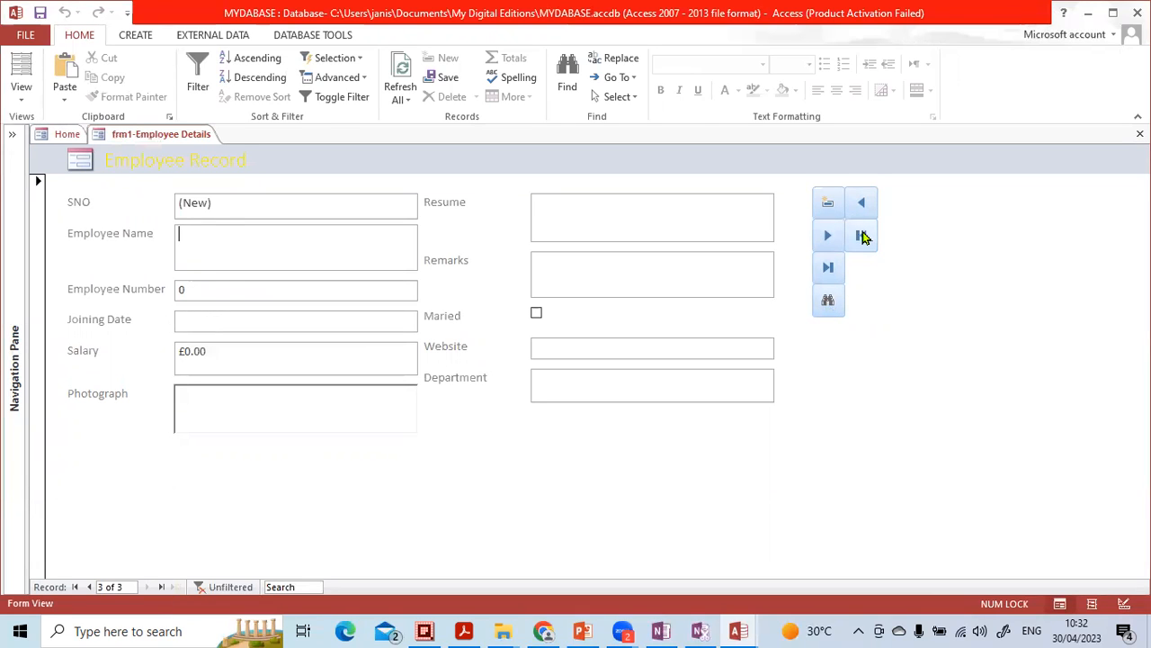
{"action": "left_click", "coordinate": [862, 236]}
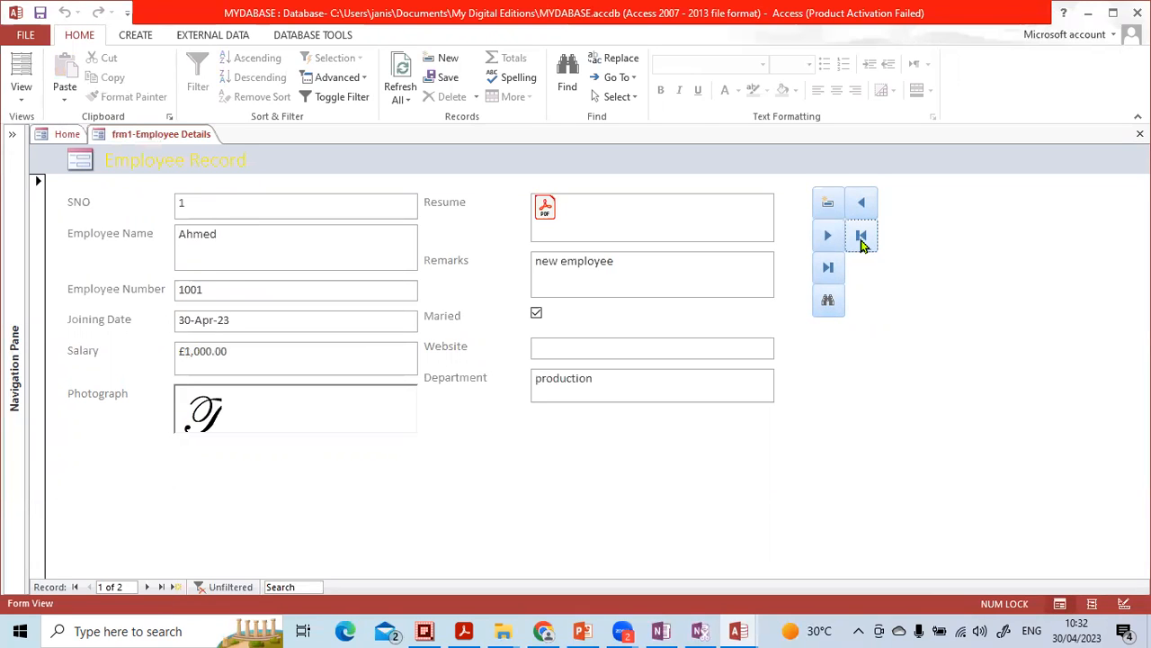
{"action": "left_click", "coordinate": [829, 268]}
{"action": "left_click", "coordinate": [864, 243]}
- Test the find-record button by searching the Employee Name field for the second employee's name, and close the search
{"action": "left_click", "coordinate": [264, 248]}
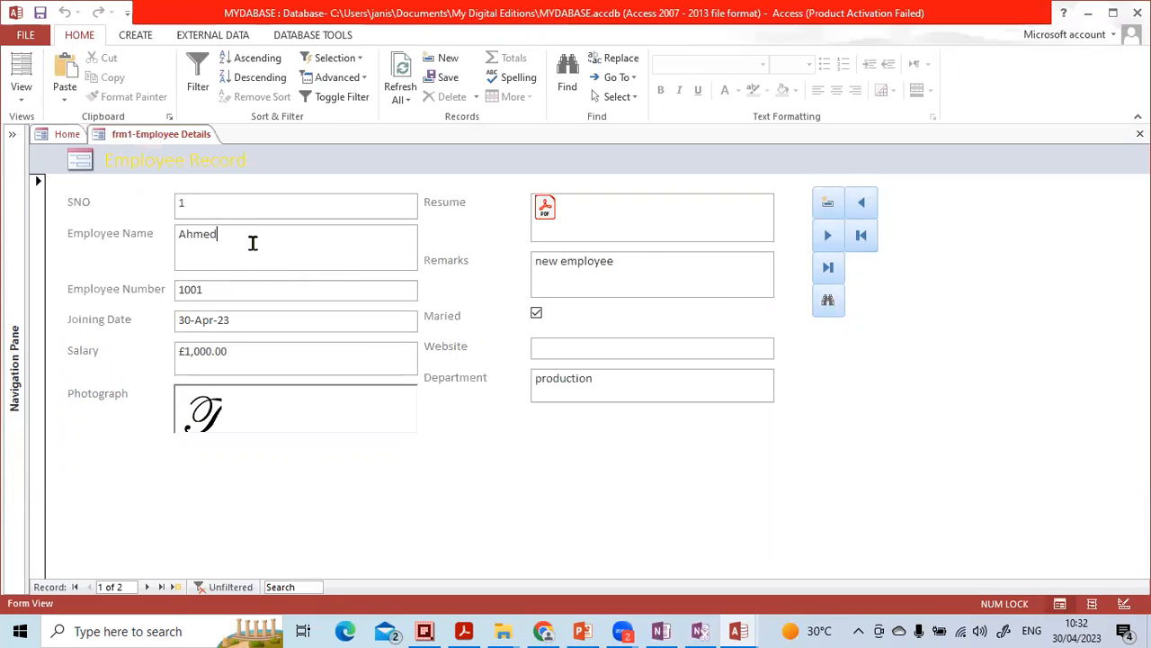
{"action": "left_click", "coordinate": [253, 243]}
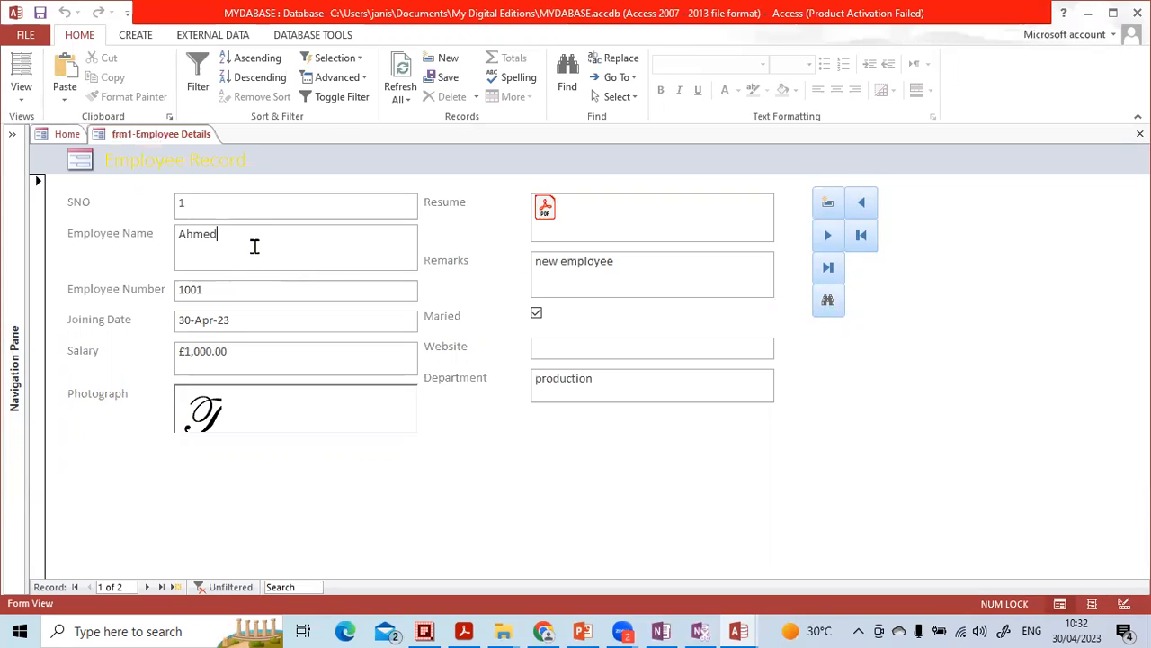
{"action": "left_click", "coordinate": [828, 301]}
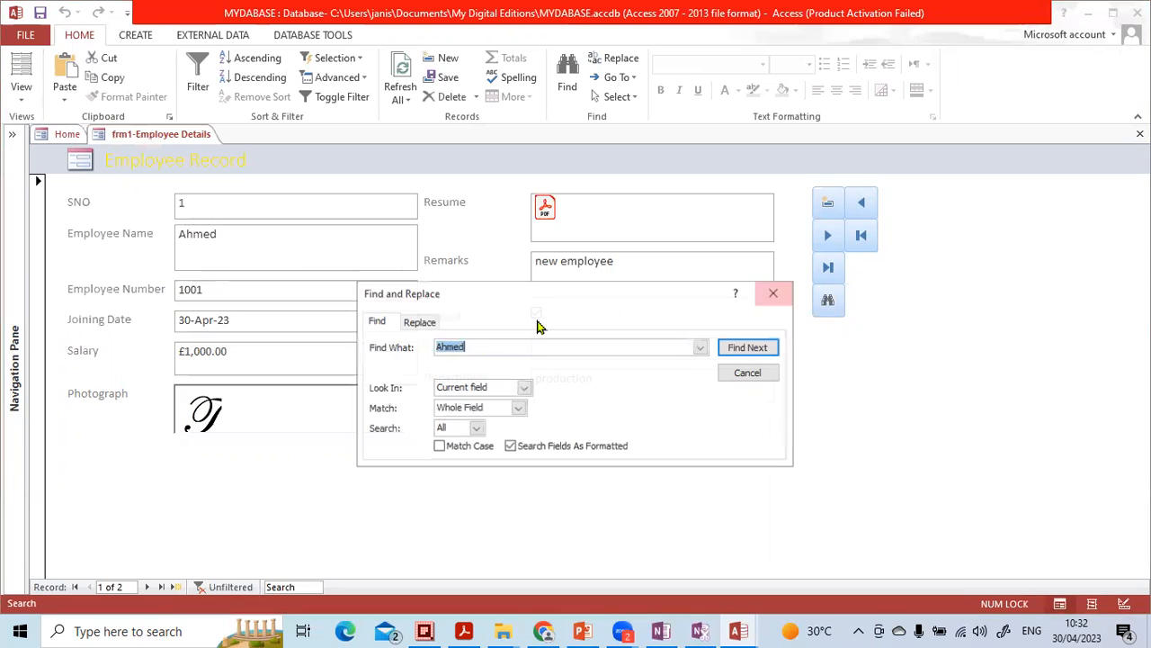
{"action": "key", "text": "BackSpace"}
{"action": "type", "text": "ibrahim"}
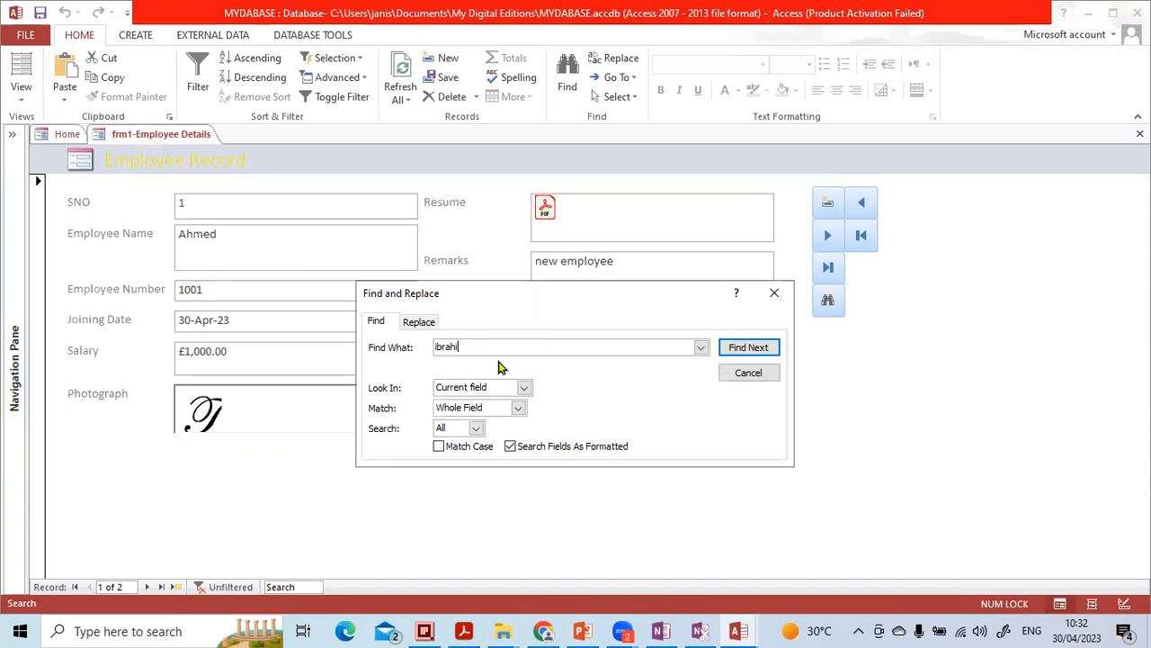
{"action": "left_click", "coordinate": [736, 348]}
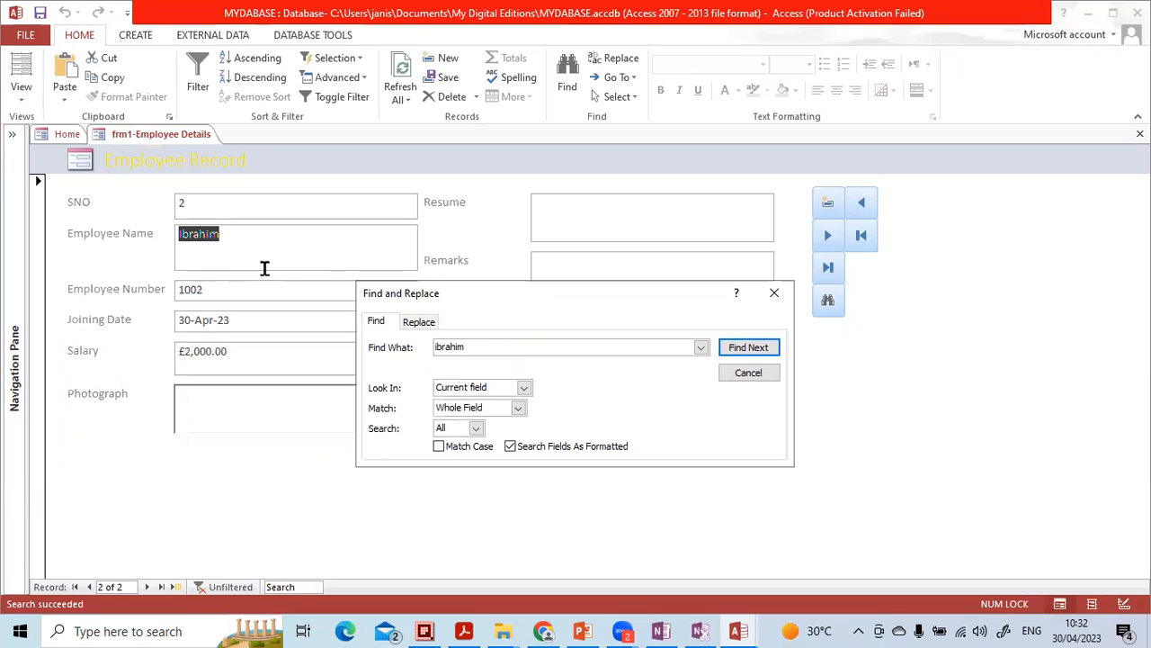
{"action": "left_click", "coordinate": [771, 293]}
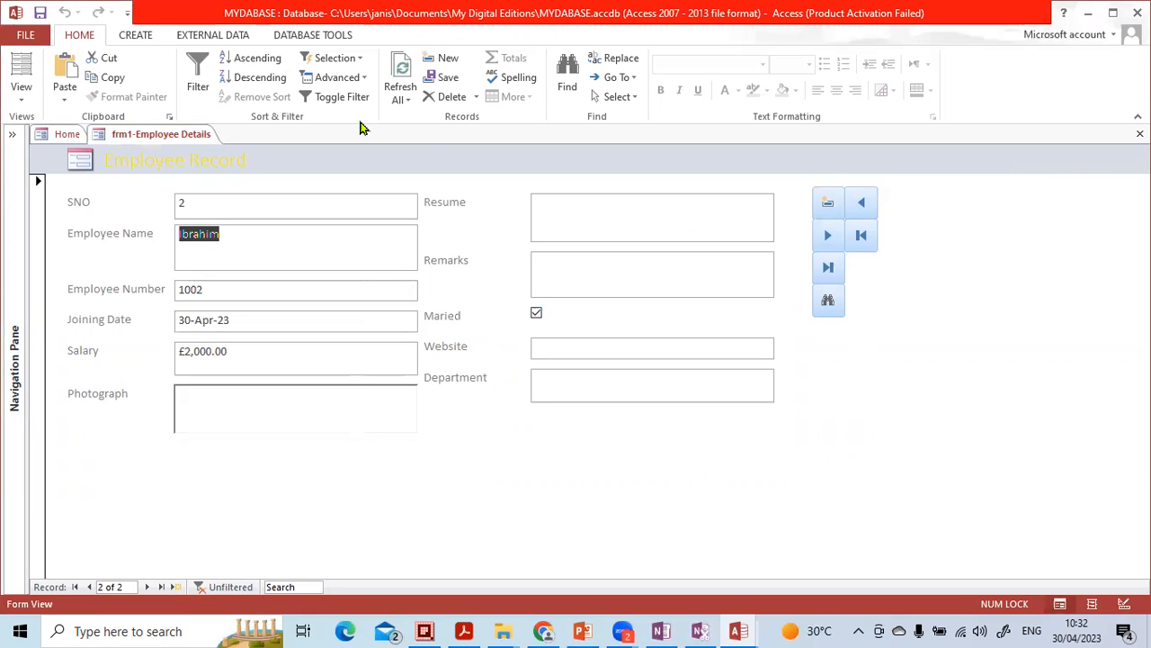
- Add a Close Form command button with the Exit Doorway picture beside the find-record button in the employee form's design
{"action": "left_click", "coordinate": [1121, 601]}
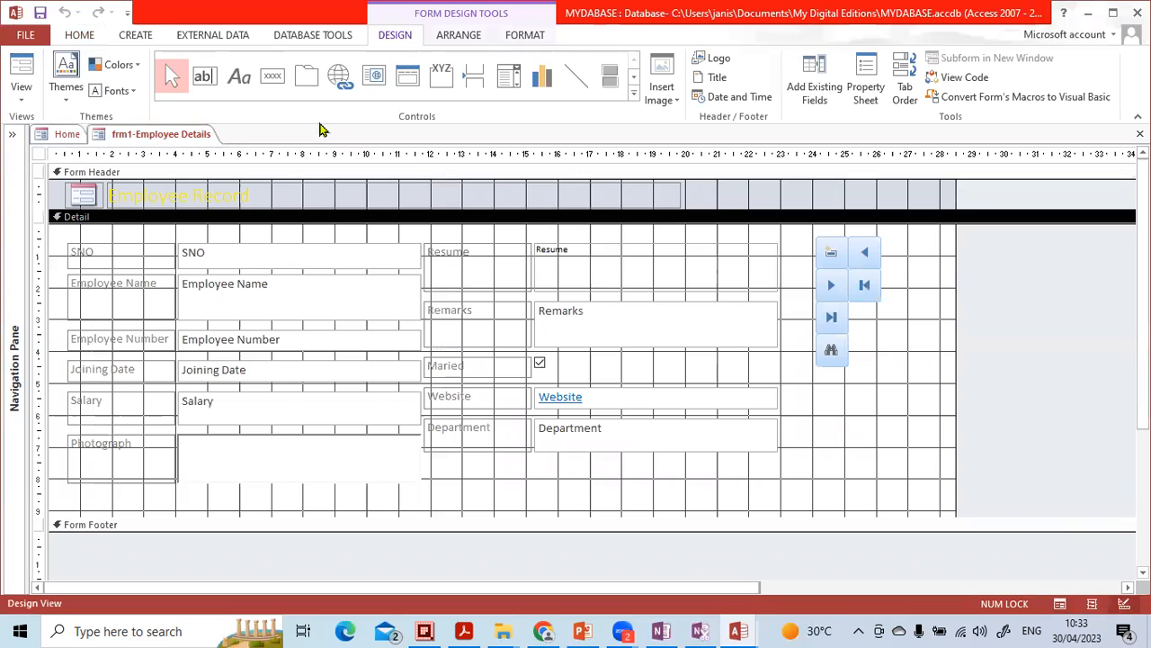
{"action": "left_click", "coordinate": [272, 76]}
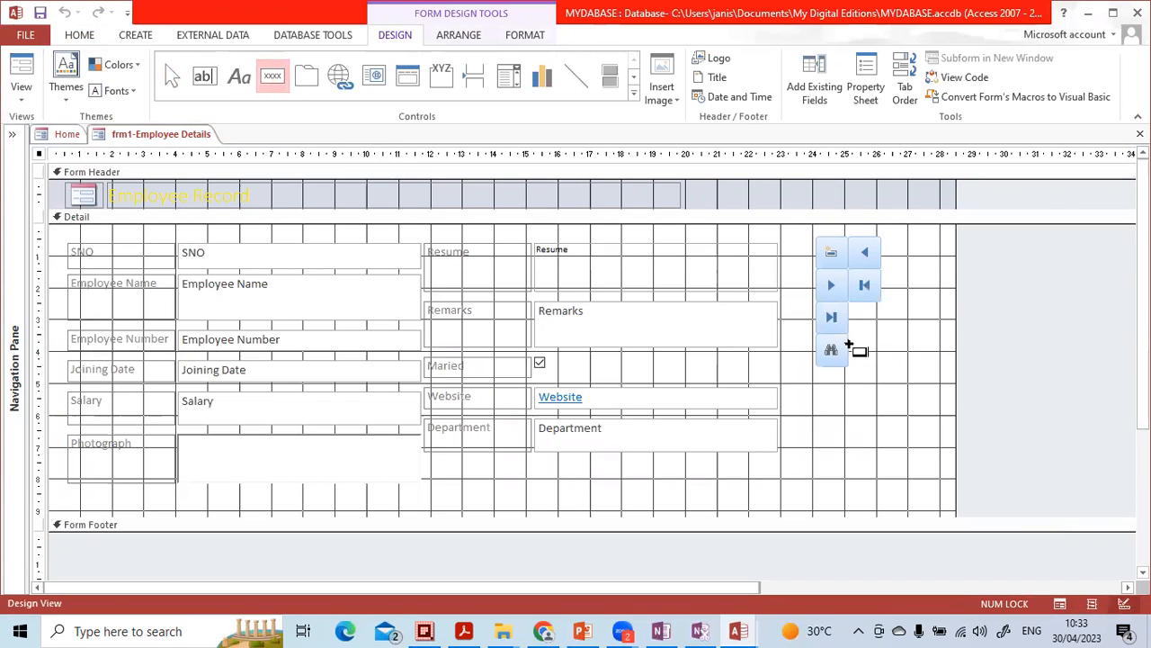
{"action": "left_click_drag", "start_coordinate": [874, 335], "coordinate": [972, 352]}
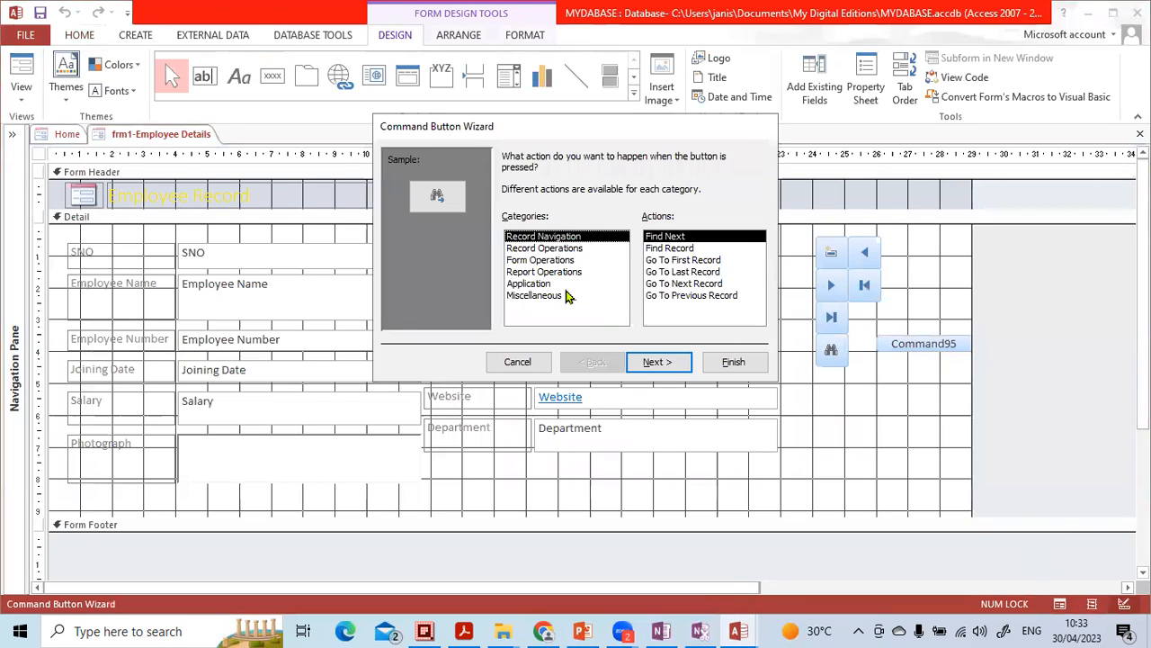
{"action": "left_click", "coordinate": [564, 261]}
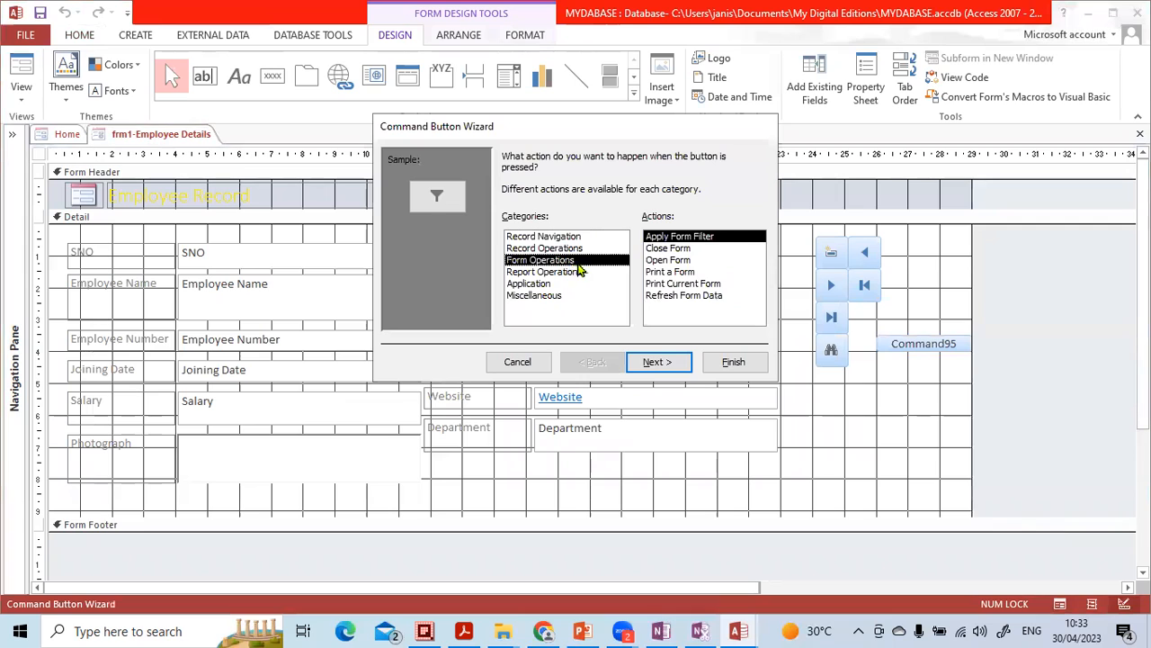
{"action": "left_click", "coordinate": [661, 250]}
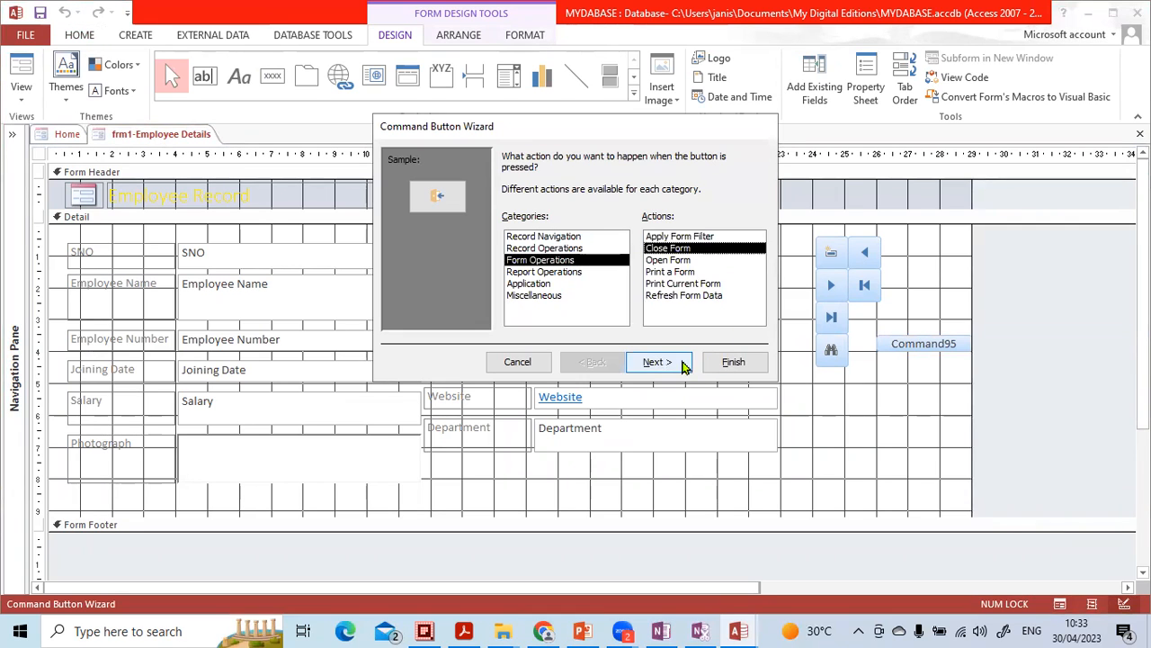
{"action": "left_click", "coordinate": [682, 364]}
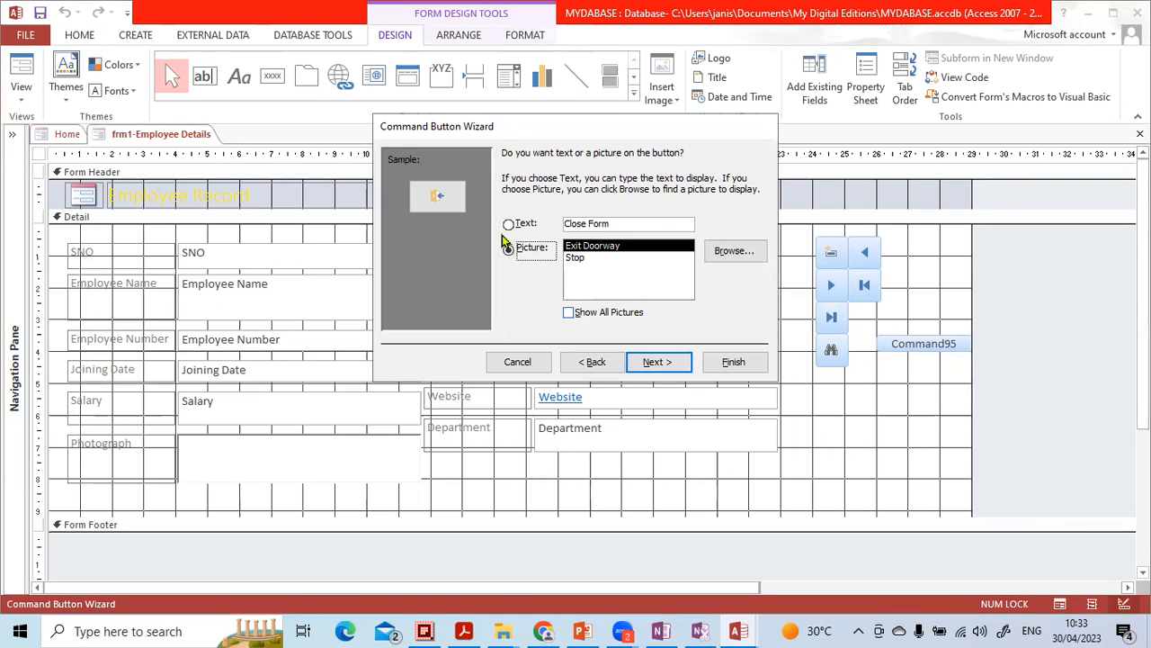
{"action": "left_click", "coordinate": [677, 364]}
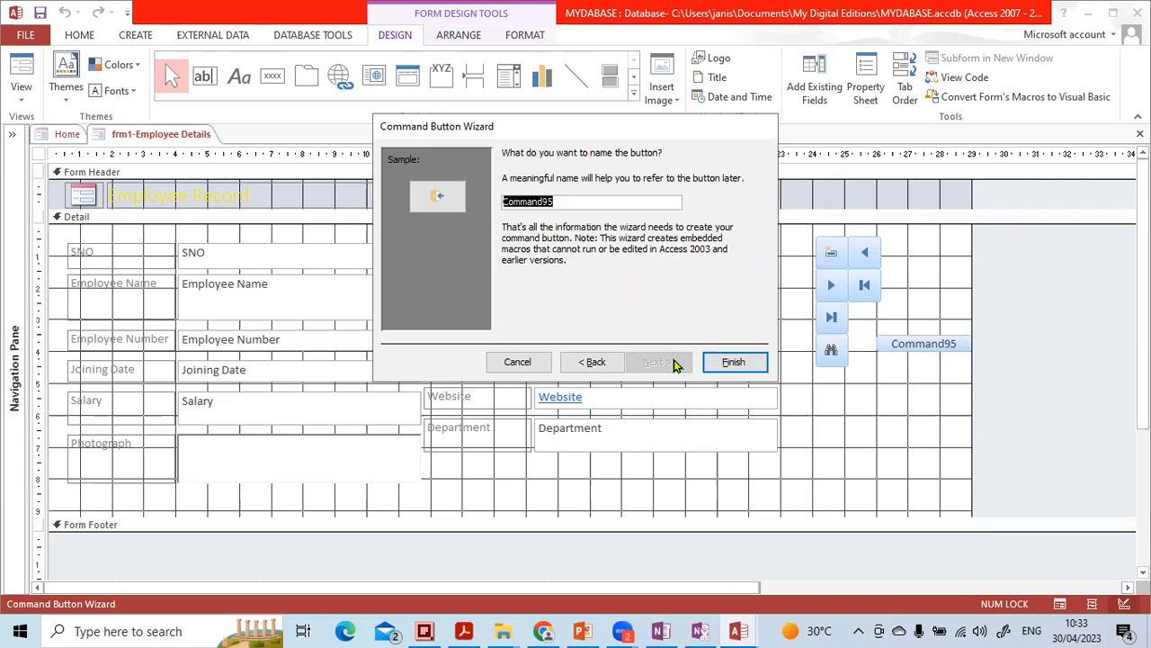
{"action": "left_click", "coordinate": [733, 362]}
{"action": "left_click", "coordinate": [912, 363]}
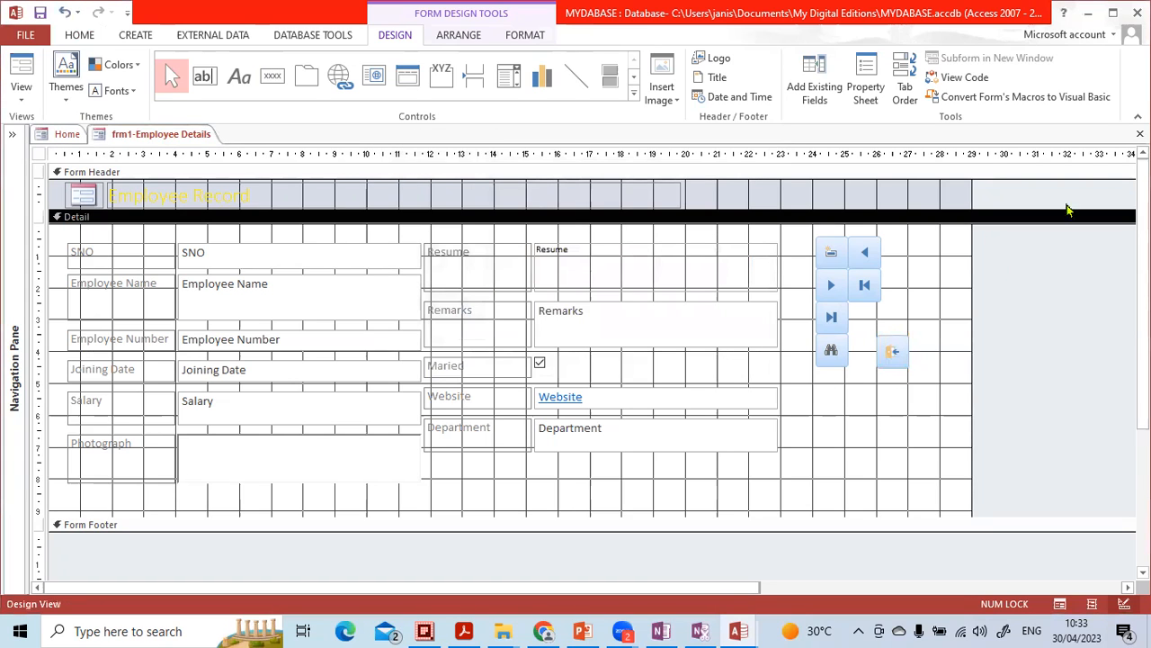
- Close the employee details form with the design changes saved, and reopen it with Employee Data on the Home form
{"action": "left_click", "coordinate": [1140, 133]}
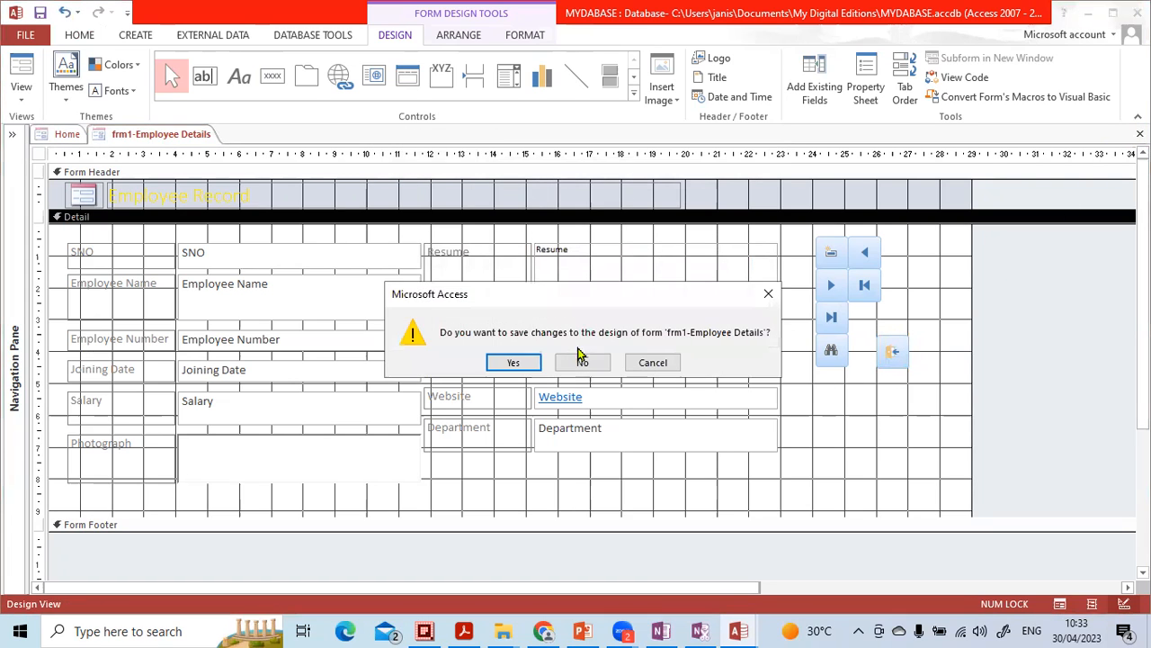
{"action": "left_click", "coordinate": [513, 363]}
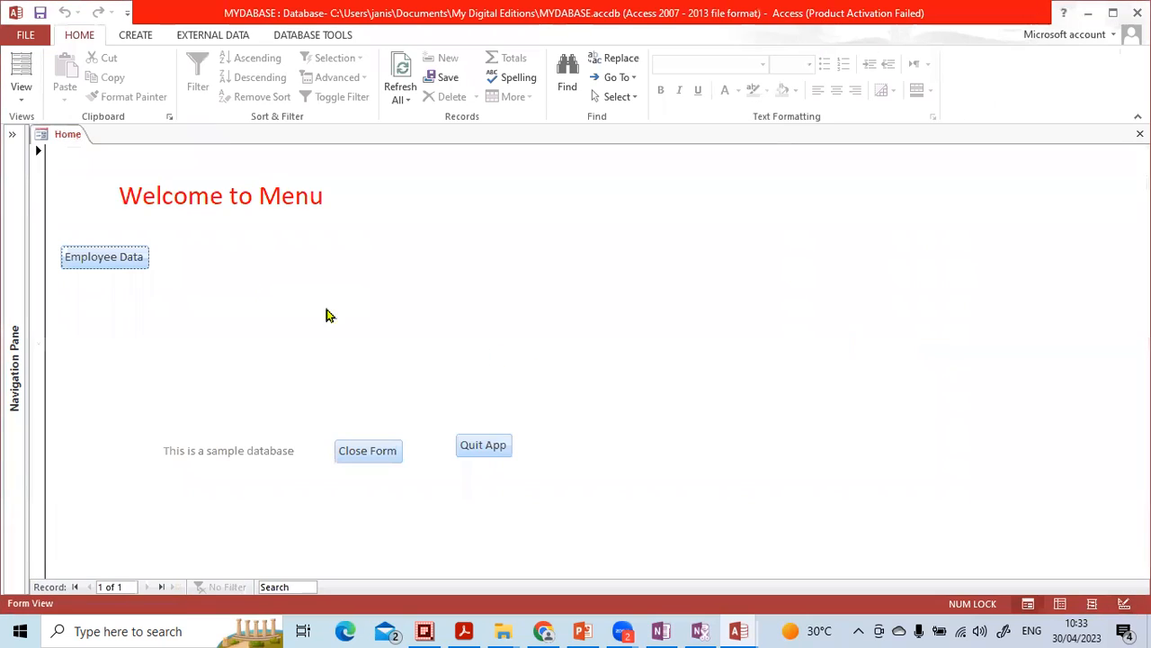
{"action": "left_click", "coordinate": [113, 260]}
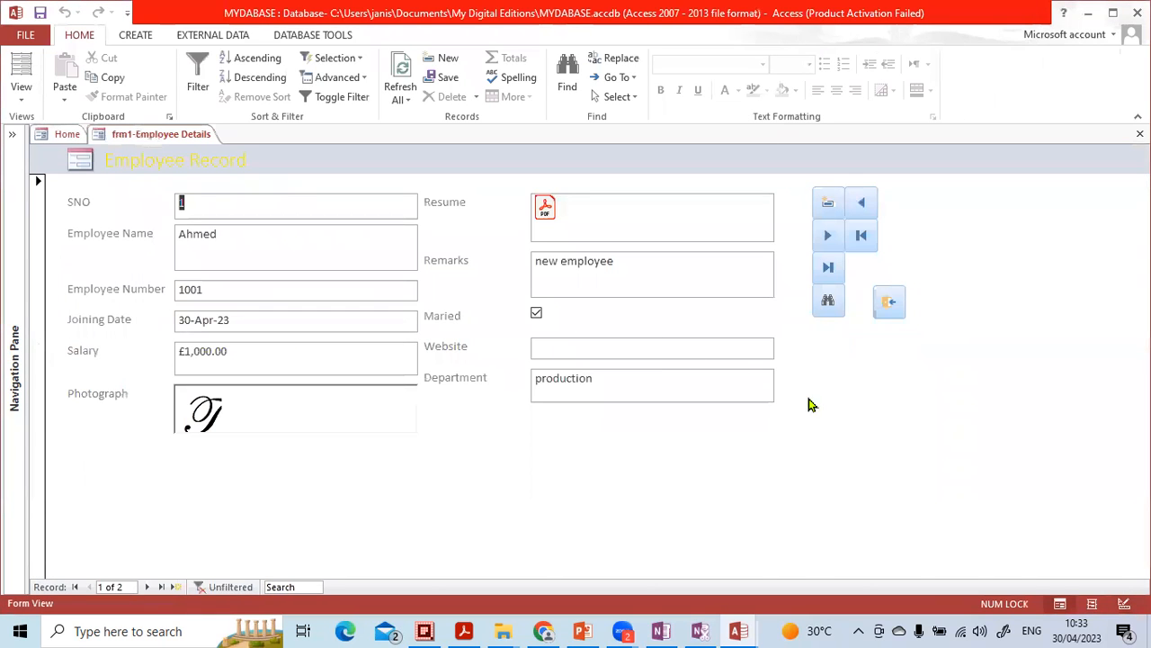
- Test the employee form's new exit-doorway button and the Home form's Quit App button
{"action": "left_click", "coordinate": [888, 306]}
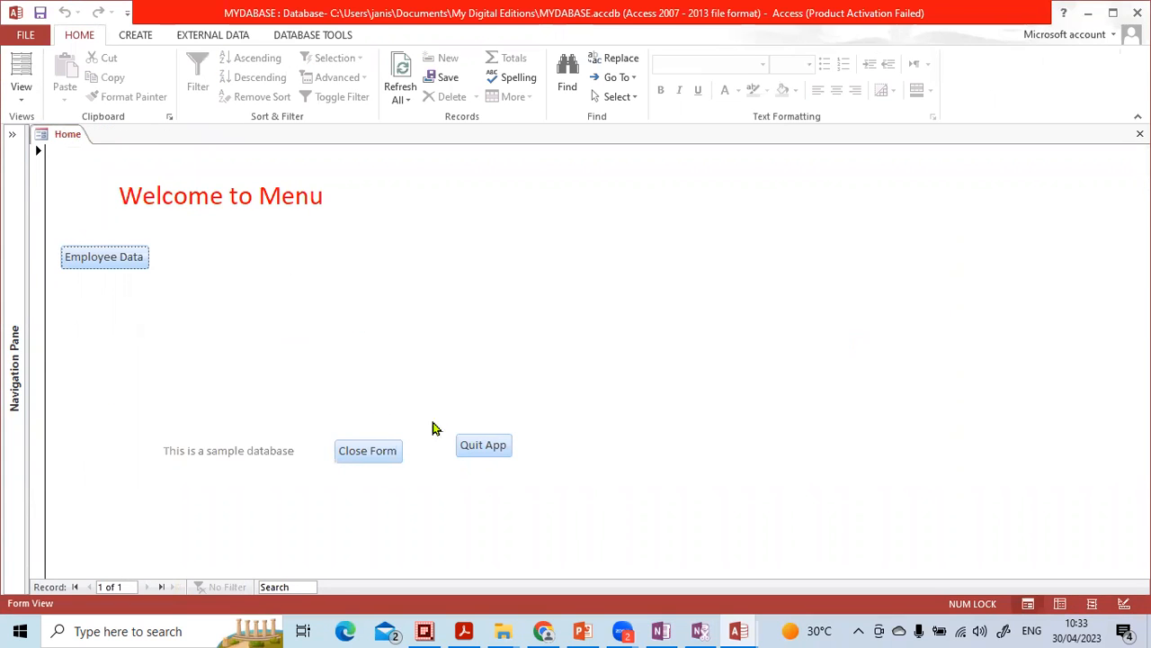
{"action": "left_click", "coordinate": [472, 445]}
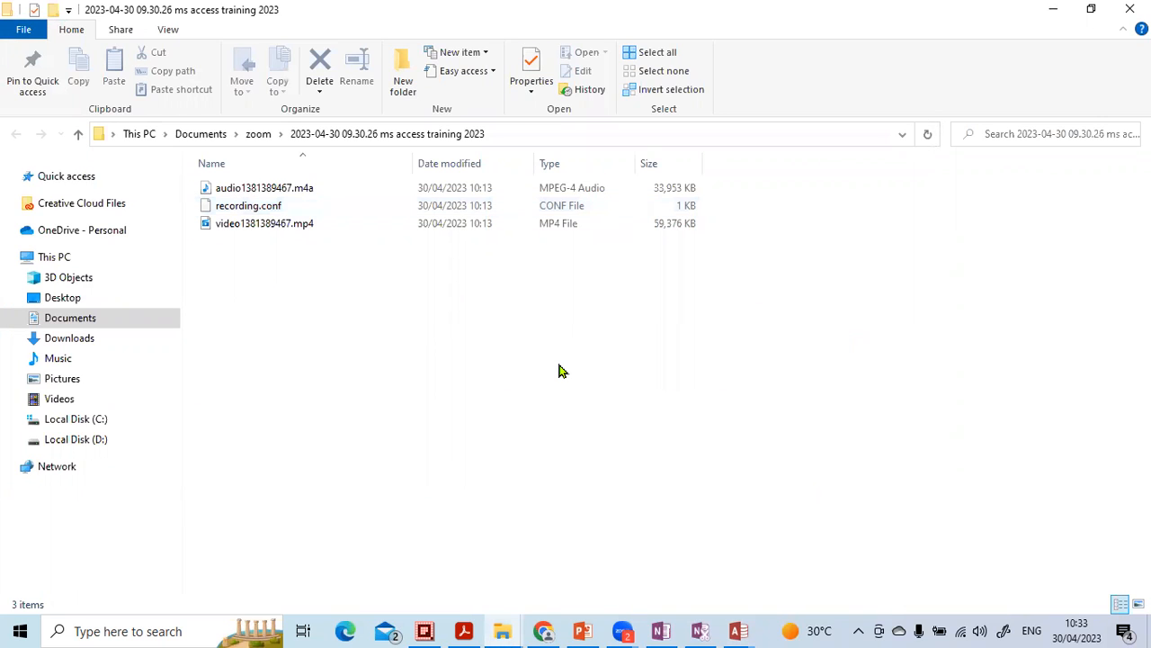
- Start Access 2013 again and open the recent database MYDABASE.accdb
{"action": "left_click", "coordinate": [180, 630]}
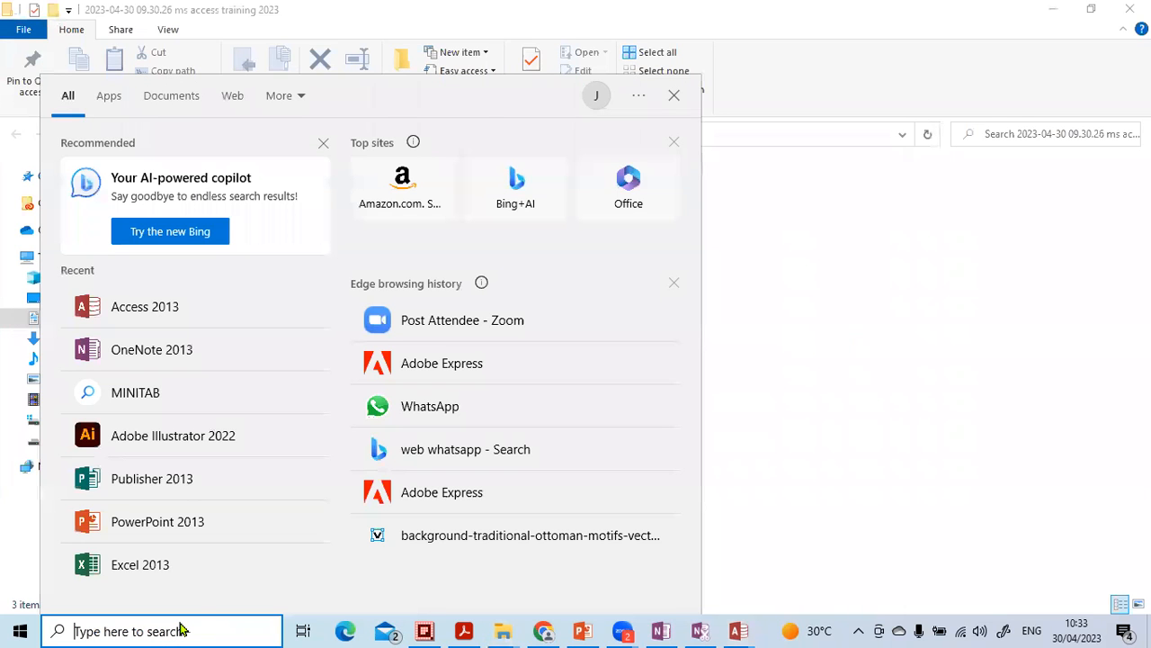
{"action": "left_click", "coordinate": [153, 311]}
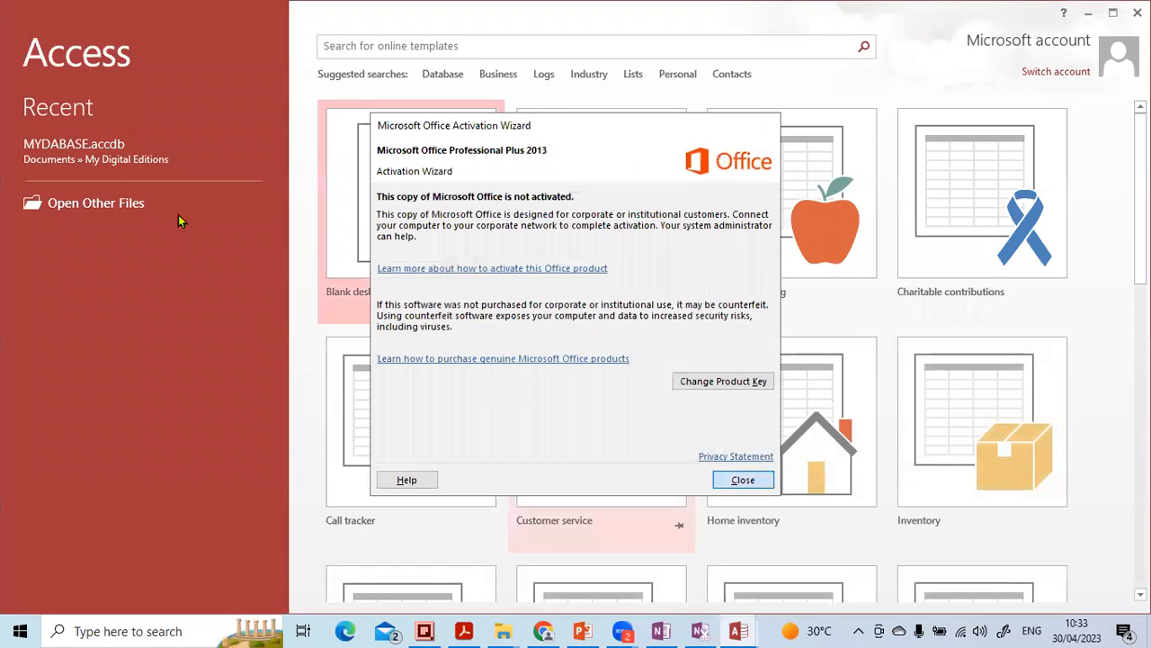
{"action": "left_click", "coordinate": [98, 149]}
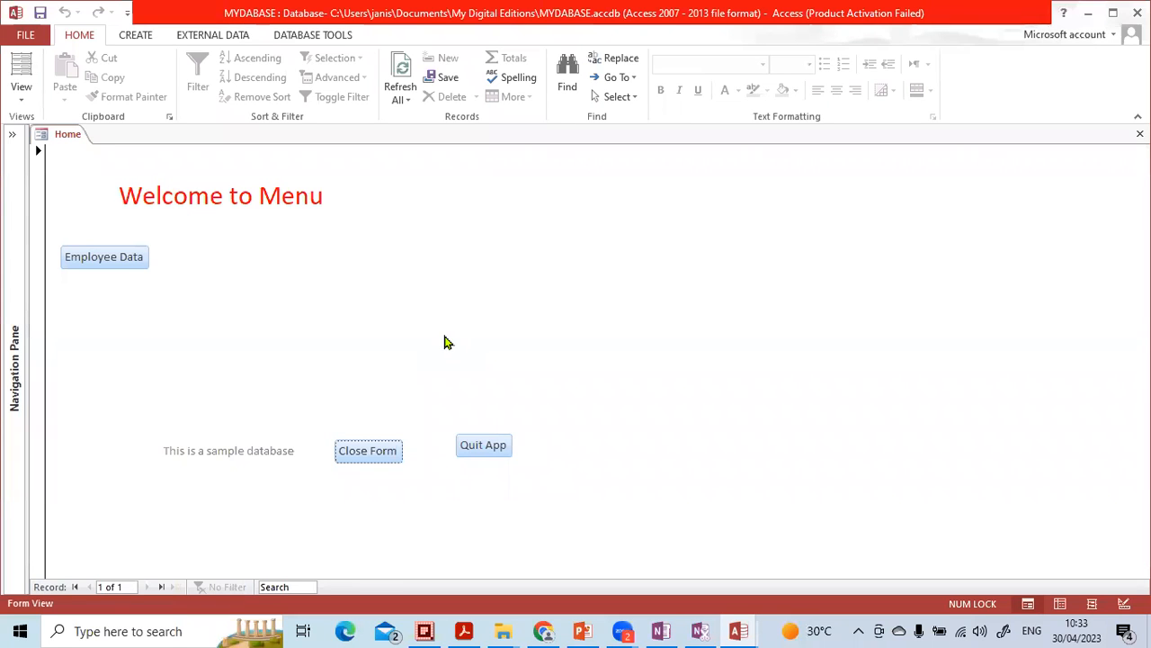
- Expand the list of database objects, go through its forms, table and employee data macro, and collapse it again
{"action": "left_click", "coordinate": [13, 136]}
{"action": "left_click", "coordinate": [61, 252]}
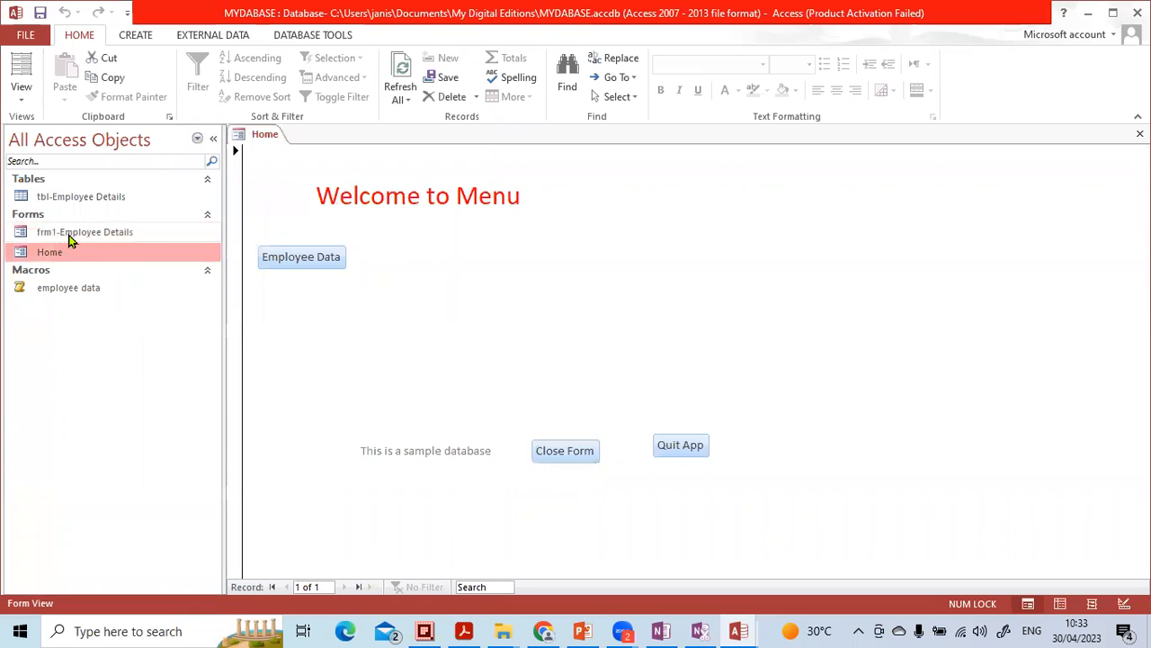
{"action": "left_click", "coordinate": [69, 232]}
{"action": "left_click", "coordinate": [75, 199]}
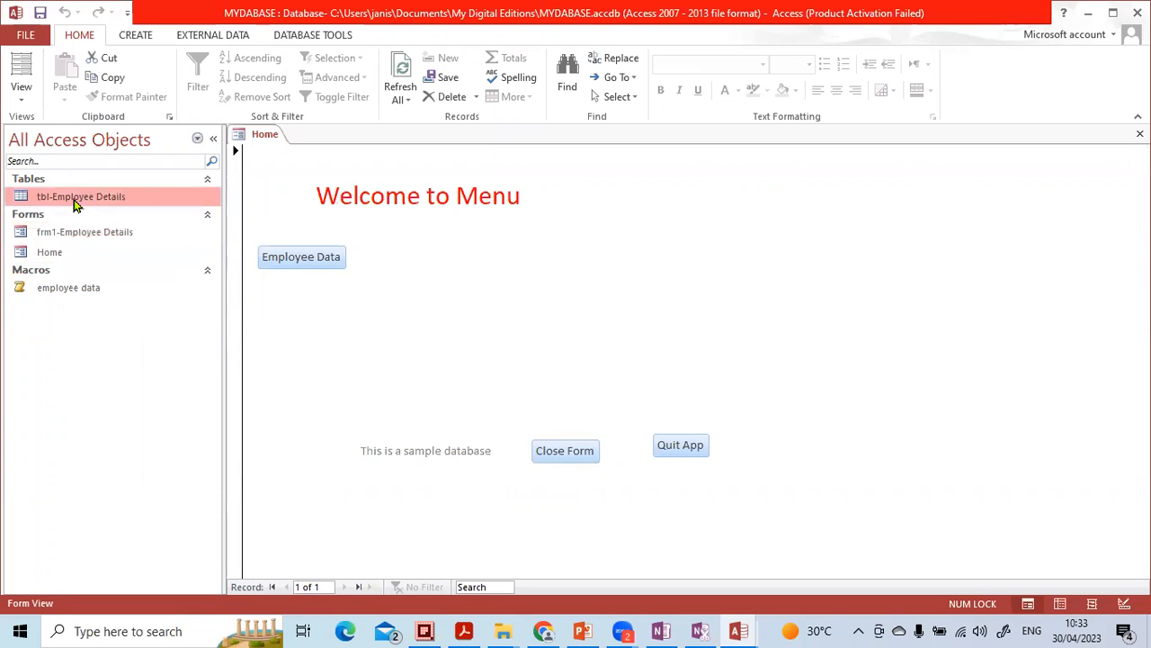
{"action": "left_click", "coordinate": [63, 289]}
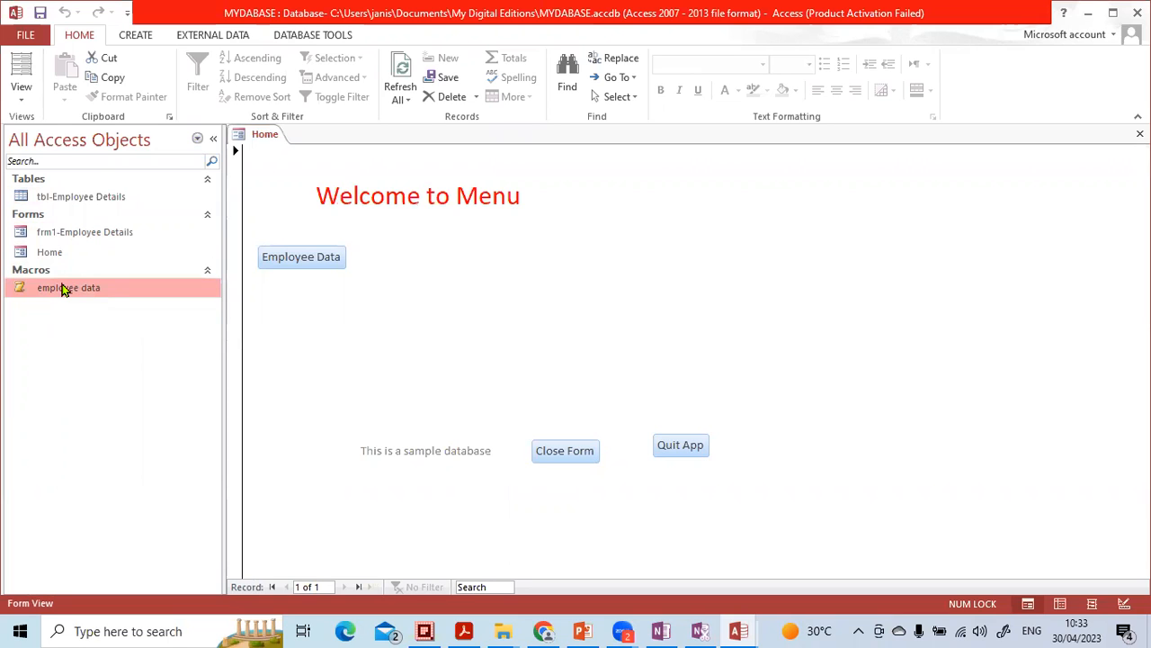
{"action": "left_click", "coordinate": [214, 138]}
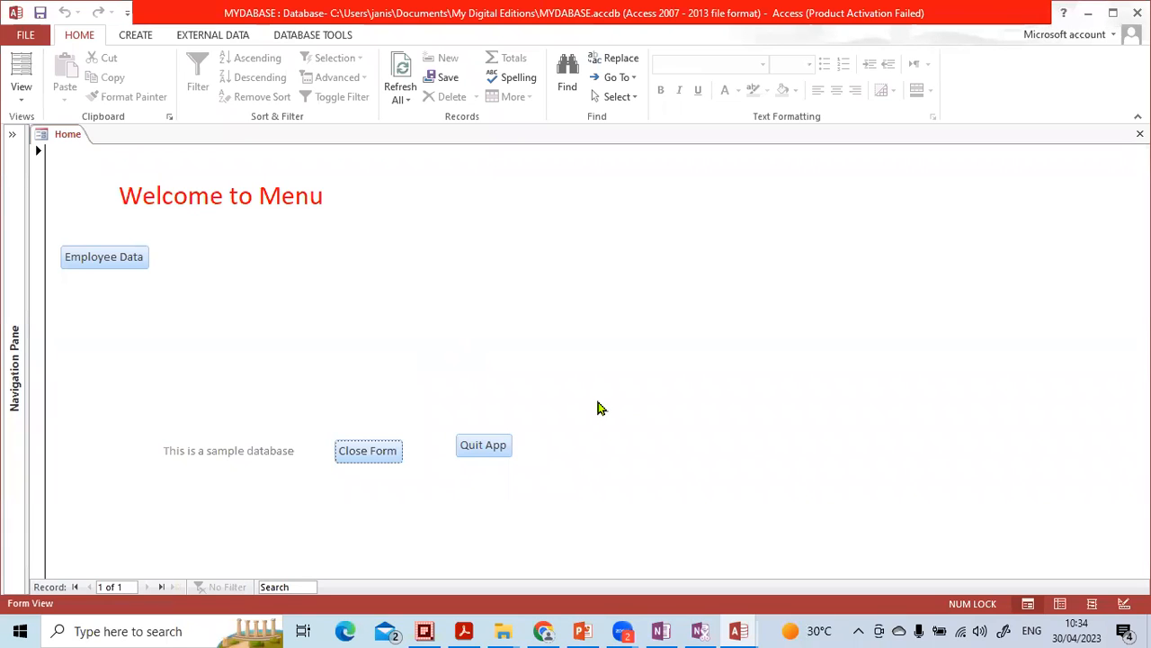
- Switch to the MS Access Training 2023 presentation in PowerPoint, review slides 15 to 19, and return to the Access database
{"action": "left_click", "coordinate": [585, 630]}
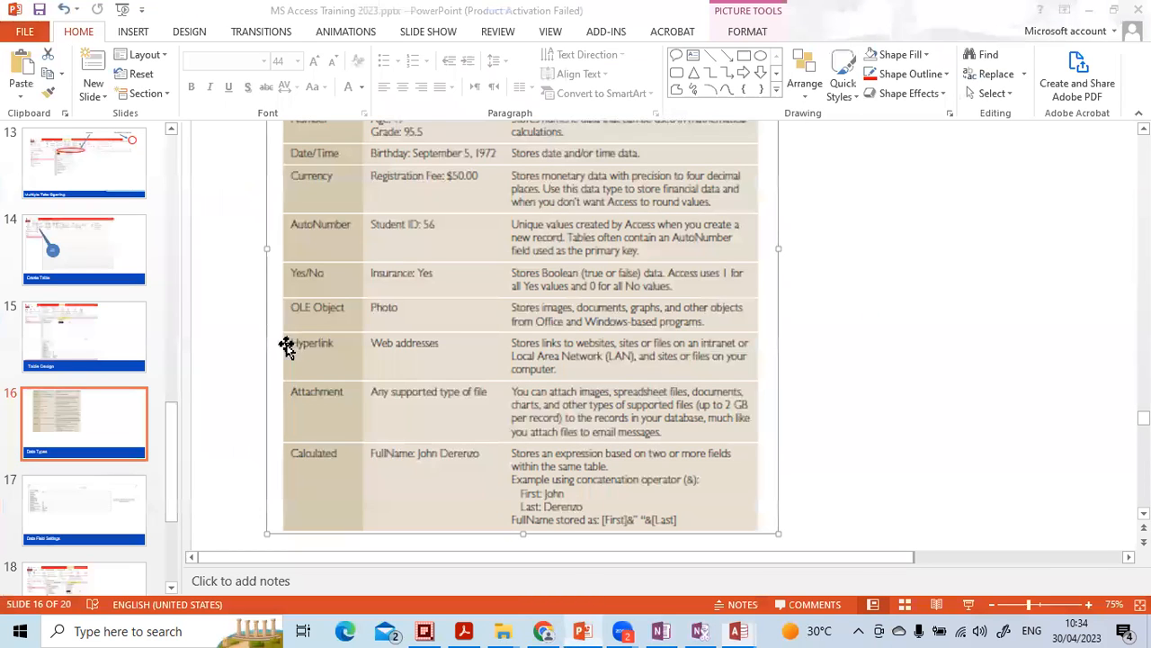
{"action": "left_click", "coordinate": [129, 343]}
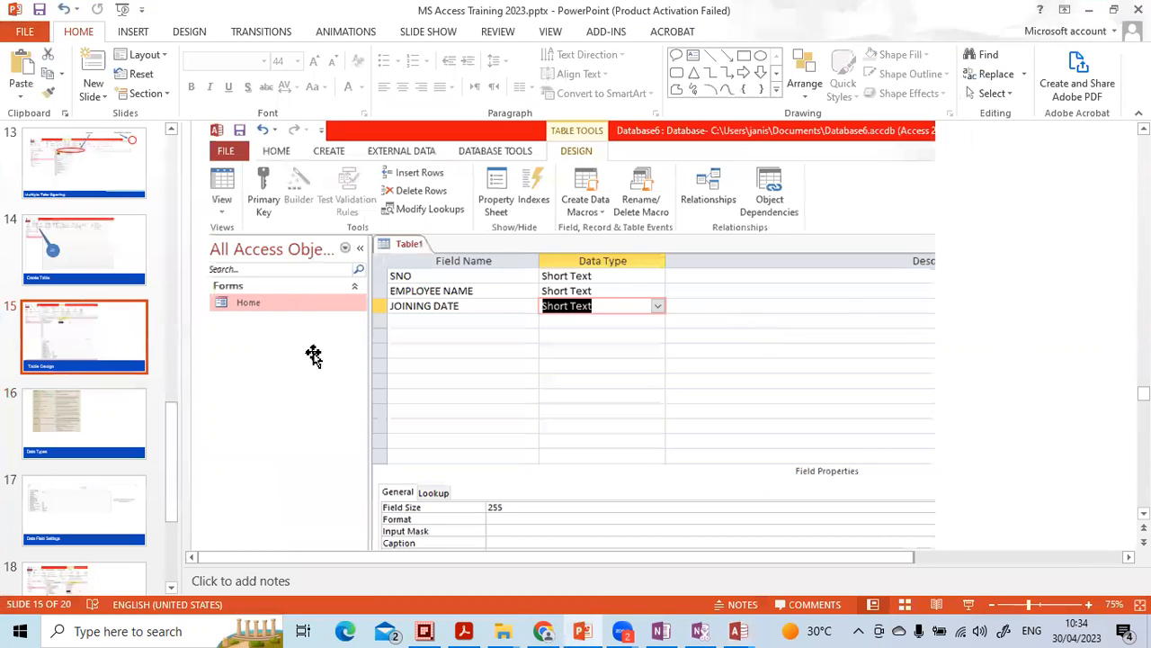
{"action": "scroll", "coordinate": [272, 355], "scroll_direction": "down", "scroll_amount": 3}
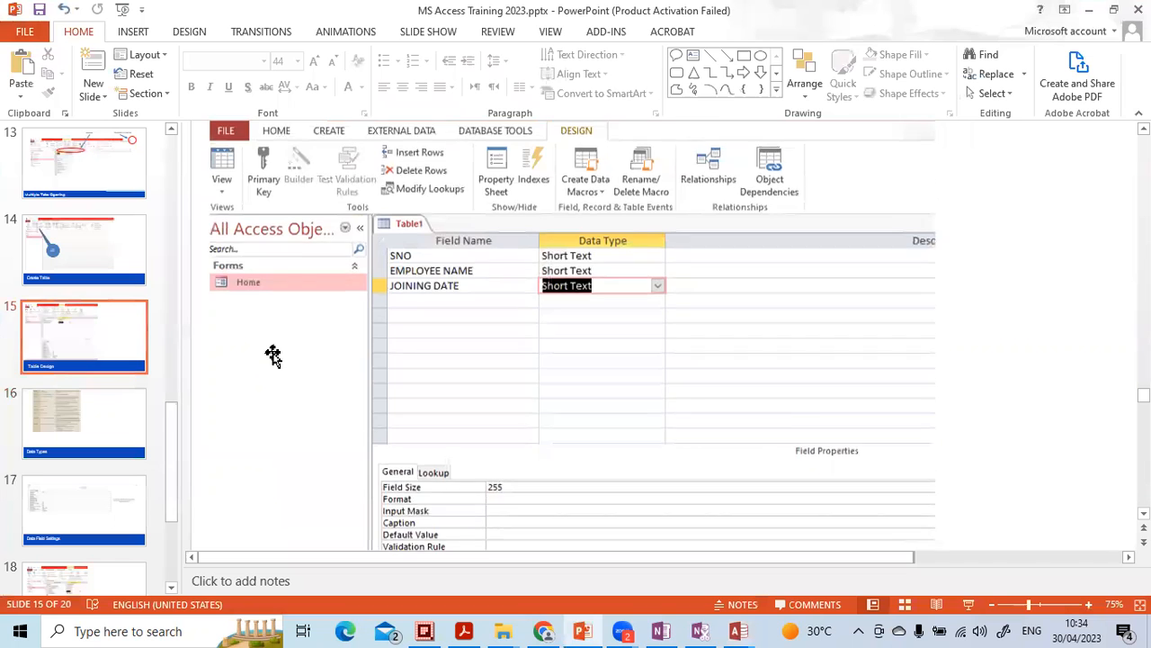
{"action": "scroll", "coordinate": [274, 356], "scroll_direction": "down", "scroll_amount": 5}
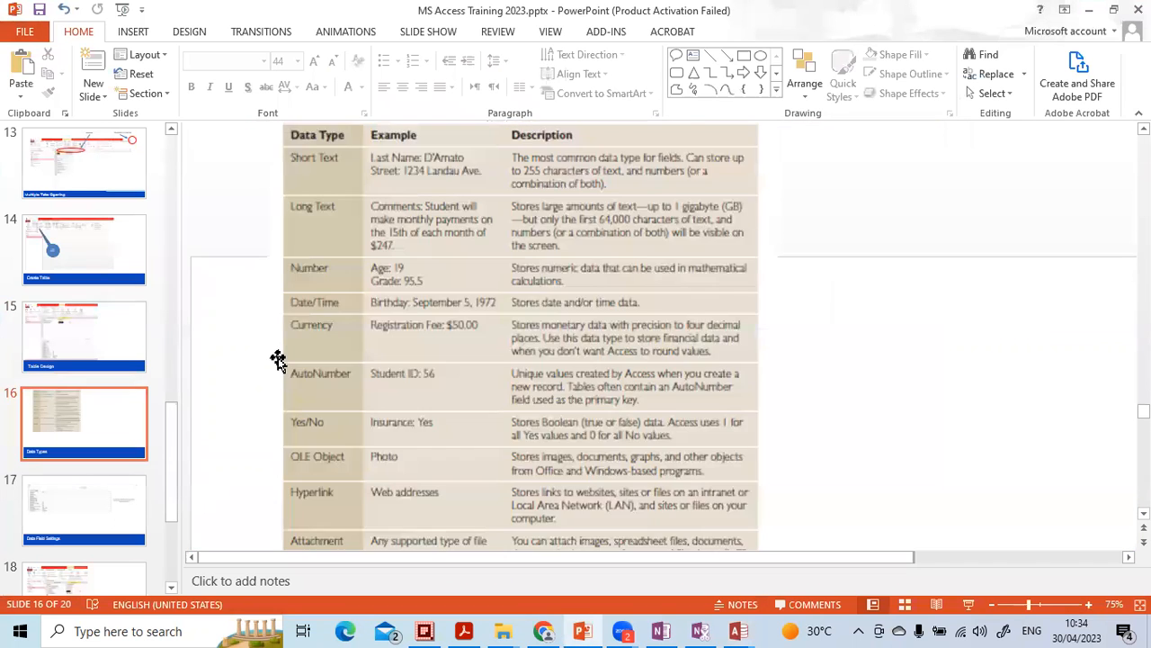
{"action": "scroll", "coordinate": [278, 358], "scroll_direction": "down", "scroll_amount": 3}
{"action": "scroll", "coordinate": [90, 422], "scroll_direction": "down", "scroll_amount": 3}
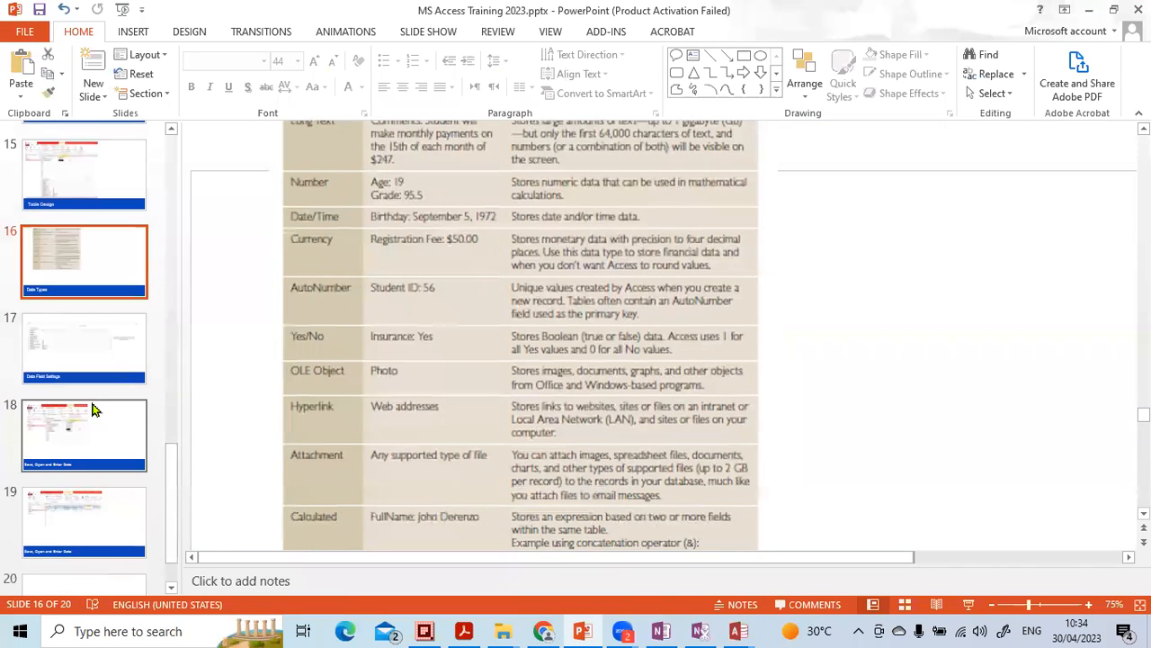
{"action": "left_click", "coordinate": [89, 414]}
{"action": "scroll", "coordinate": [100, 421], "scroll_direction": "down", "scroll_amount": 1}
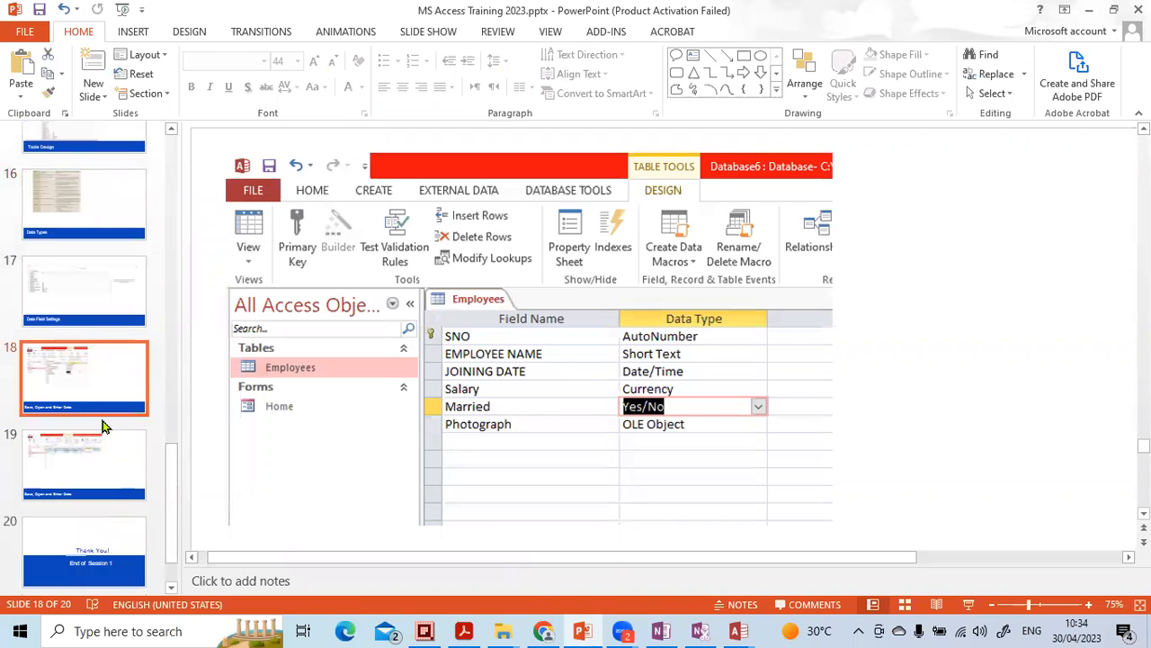
{"action": "left_click", "coordinate": [104, 421]}
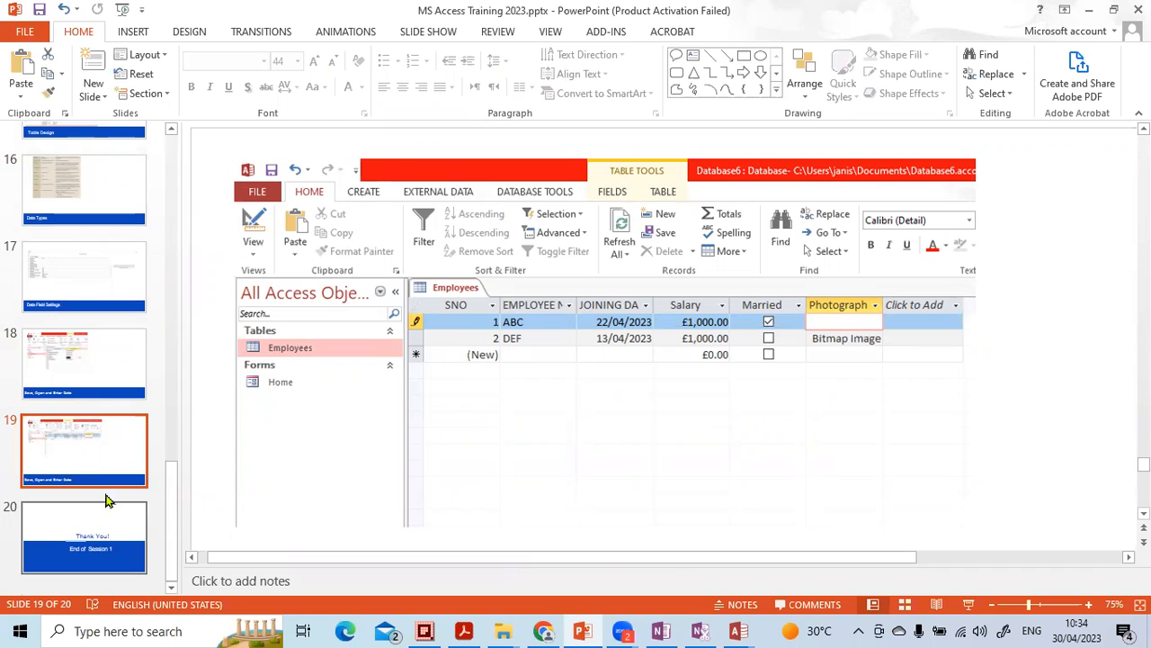
{"action": "left_click", "coordinate": [738, 631]}
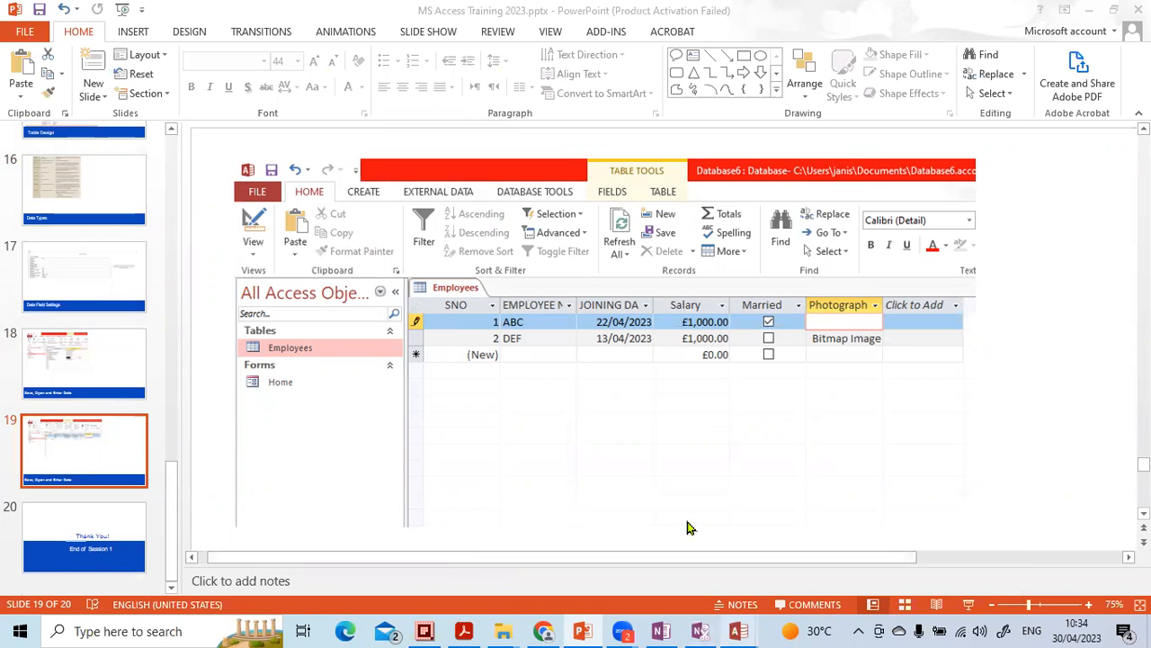
{"action": "left_click", "coordinate": [743, 557]}
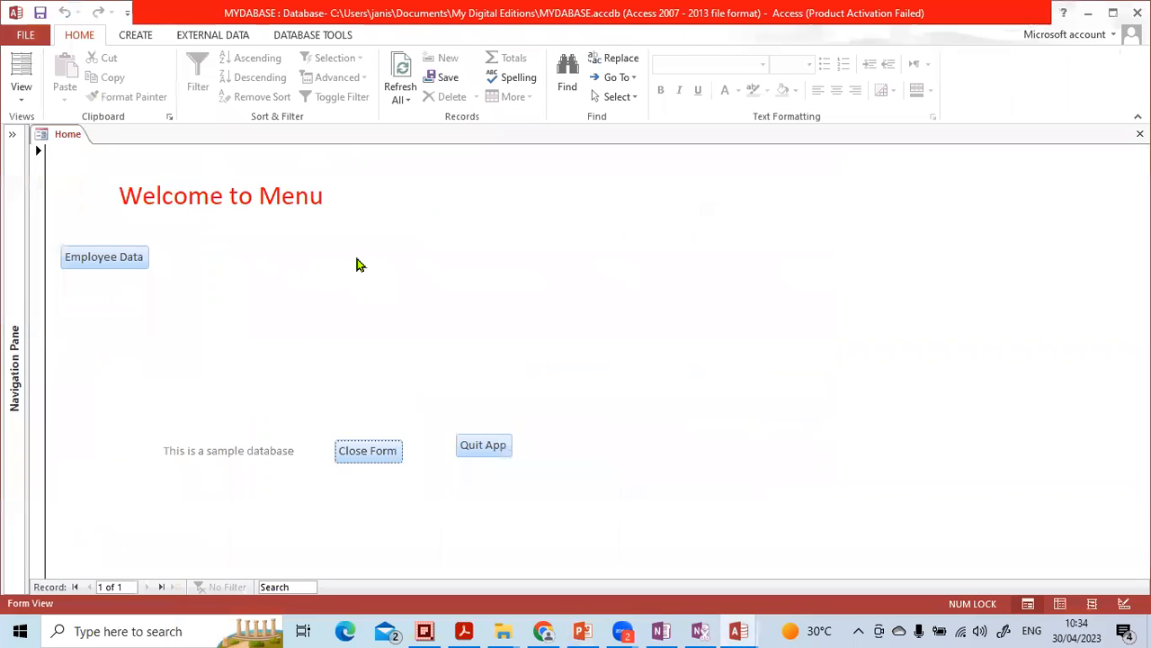